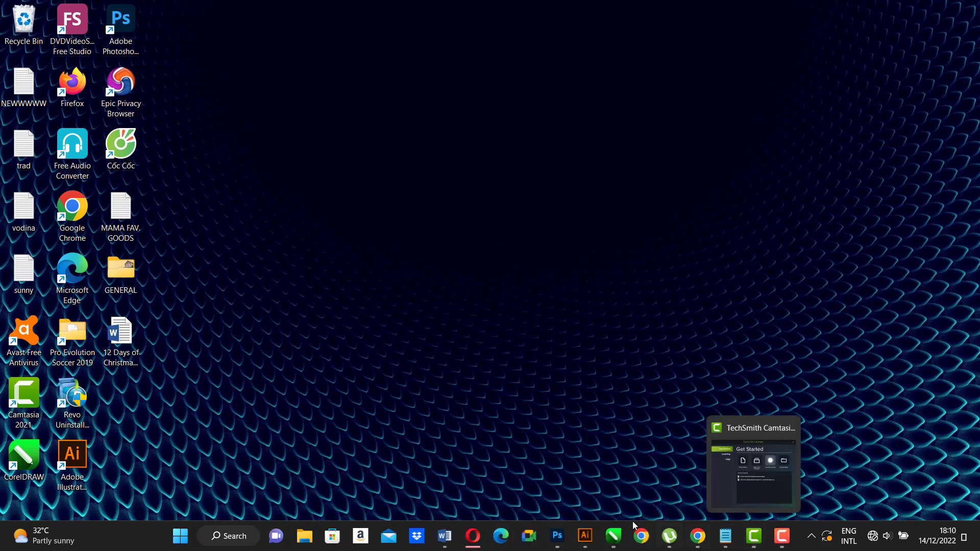
# - Restore the CorelDRAW window showing the DIGITAL 12.cdr Friday flyer from the taskbar
pyautogui.moveTo(612, 536)
pyautogui.click(743, 488)
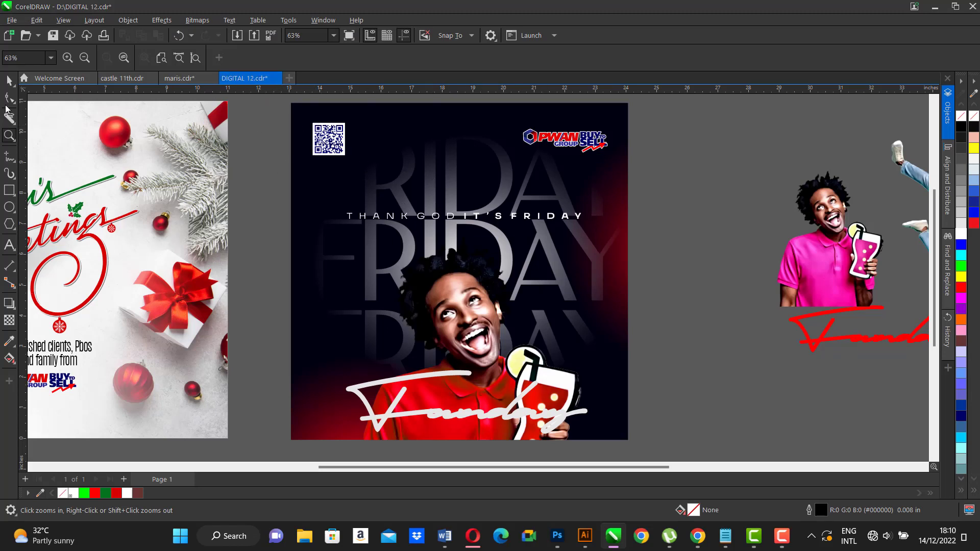
pyautogui.click(9, 80)
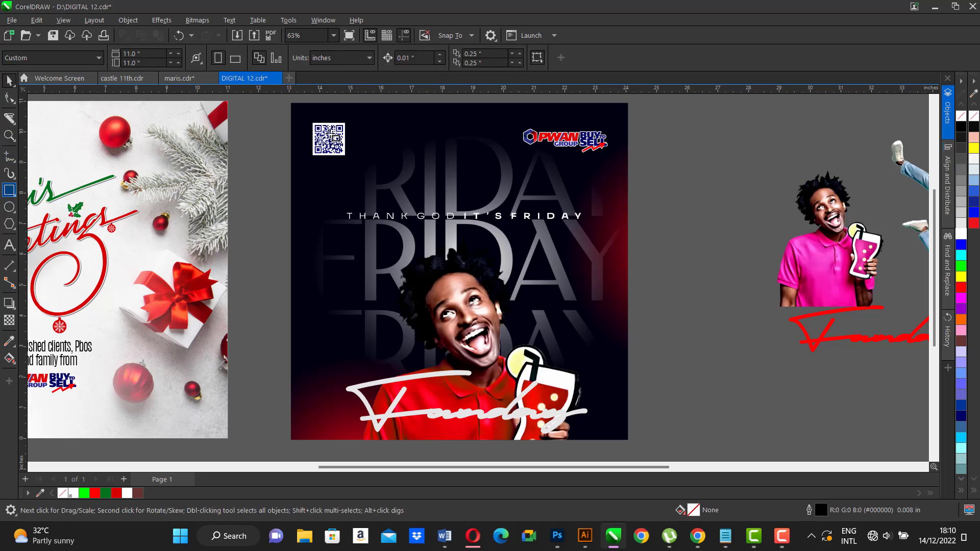
pyautogui.moveTo(284, 97)
pyautogui.mouseDown()
pyautogui.moveTo(682, 465)
pyautogui.moveTo(656, 429)
pyautogui.mouseUp()
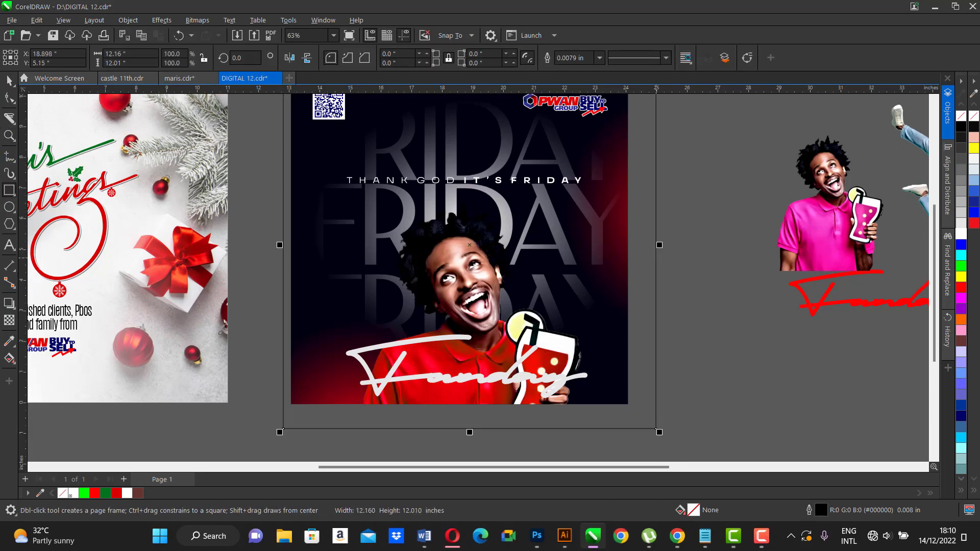
pyautogui.scroll(-2, 434, 317)
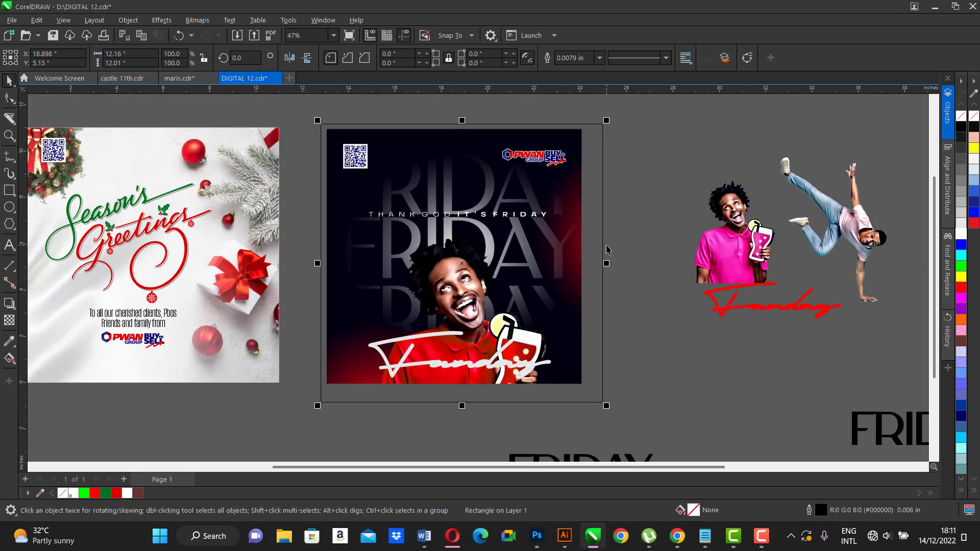
pyautogui.click(623, 248)
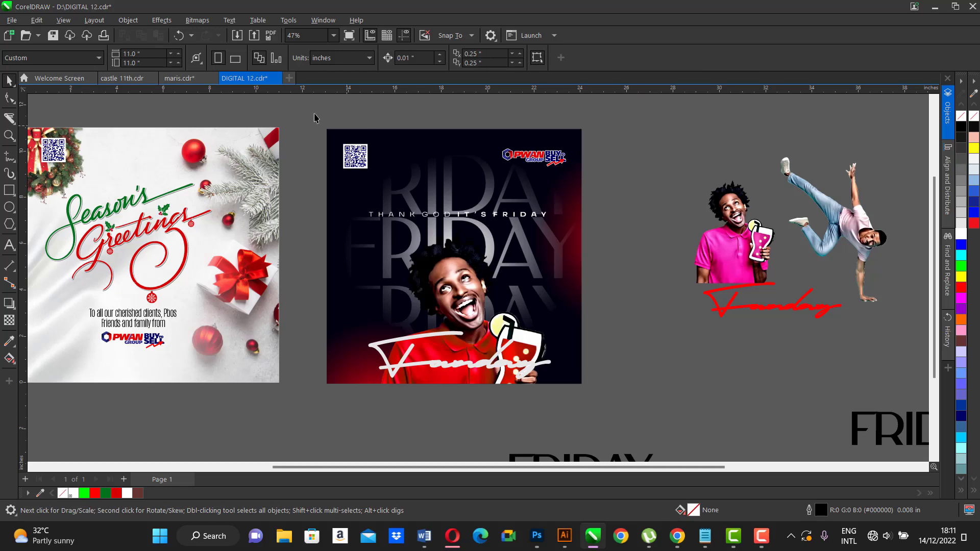
pyautogui.click(290, 78)
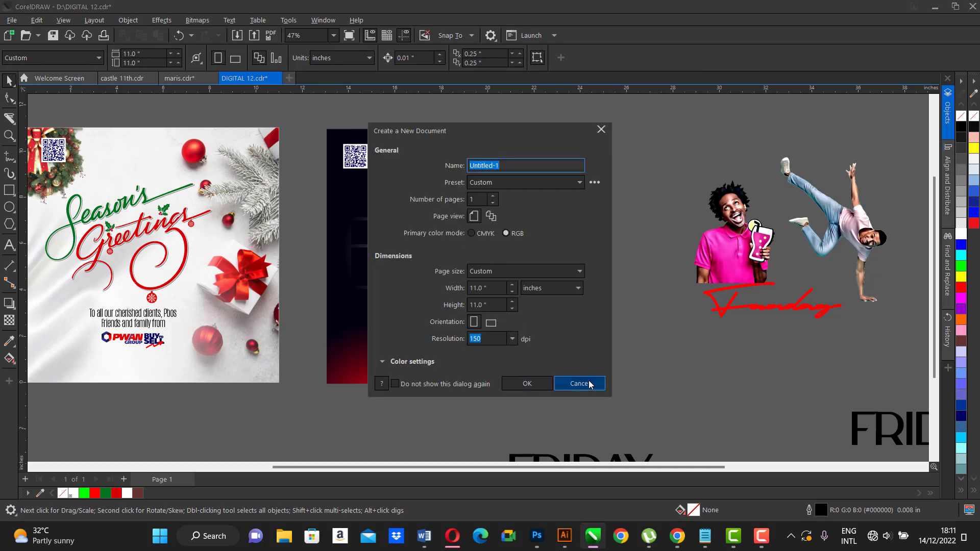
pyautogui.click(579, 384)
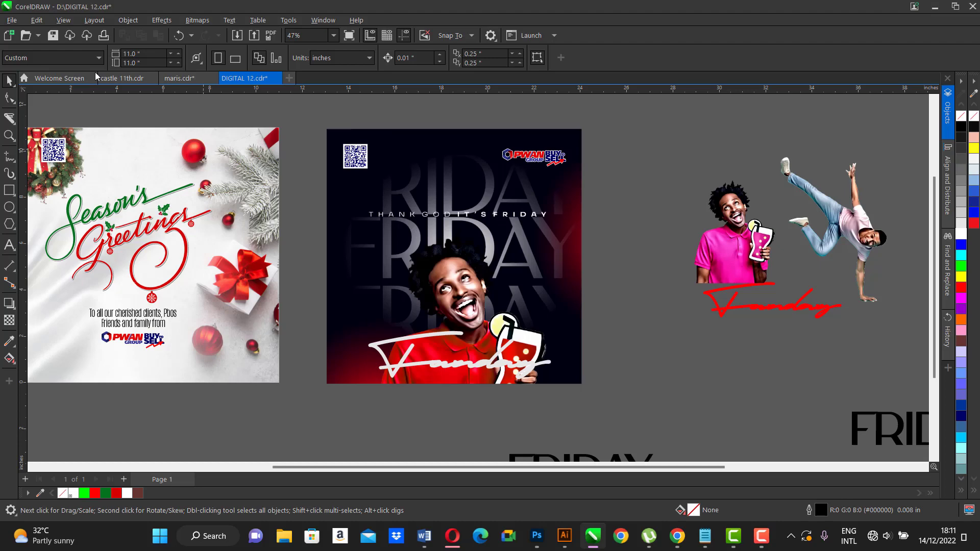
# - Start a new document named tgif at 11 × 11 in, RGB, 150 dpi
pyautogui.click(53, 79)
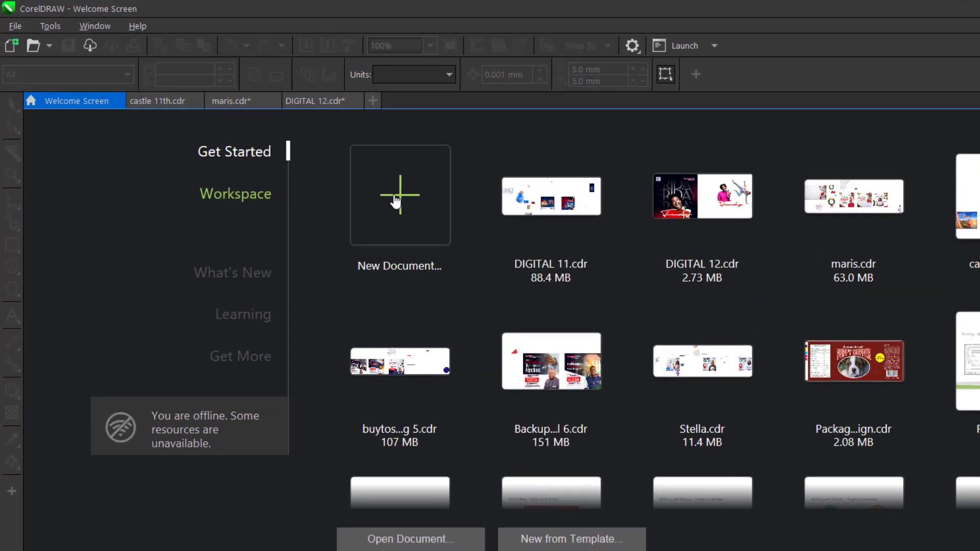
pyautogui.click(395, 201)
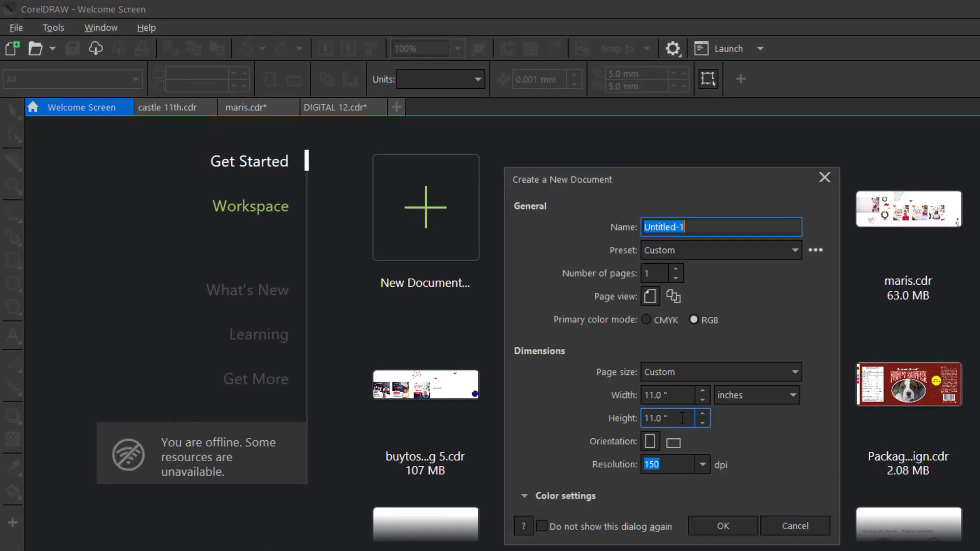
pyautogui.click(658, 397)
pyautogui.write('tgif')
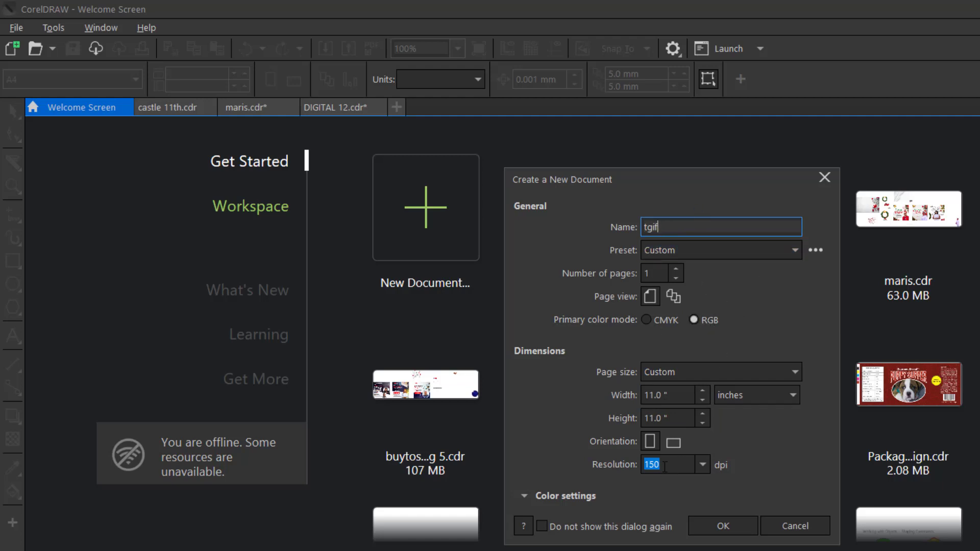
# - Create the tgif document and paste in copies of all the DIGITAL 12 flyer objects
pyautogui.click(730, 519)
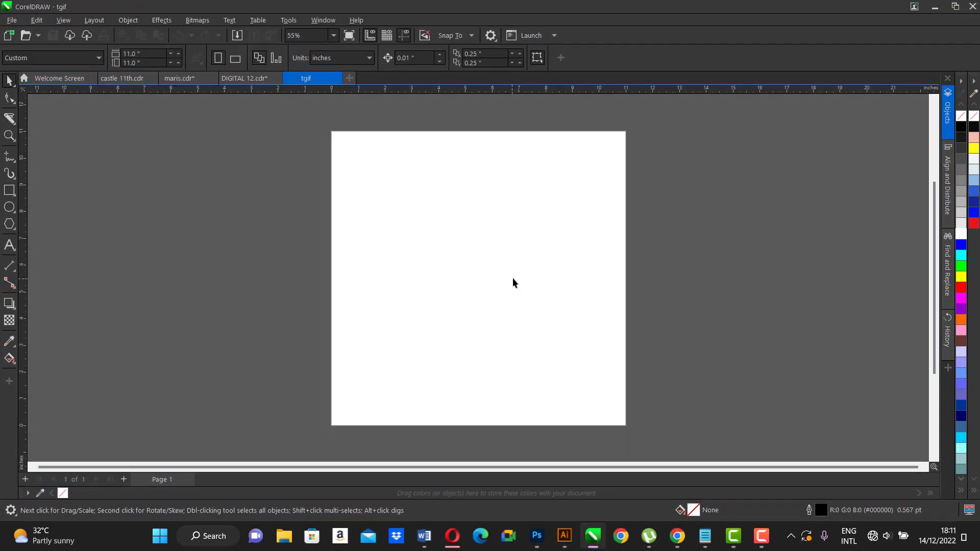
pyautogui.click(235, 79)
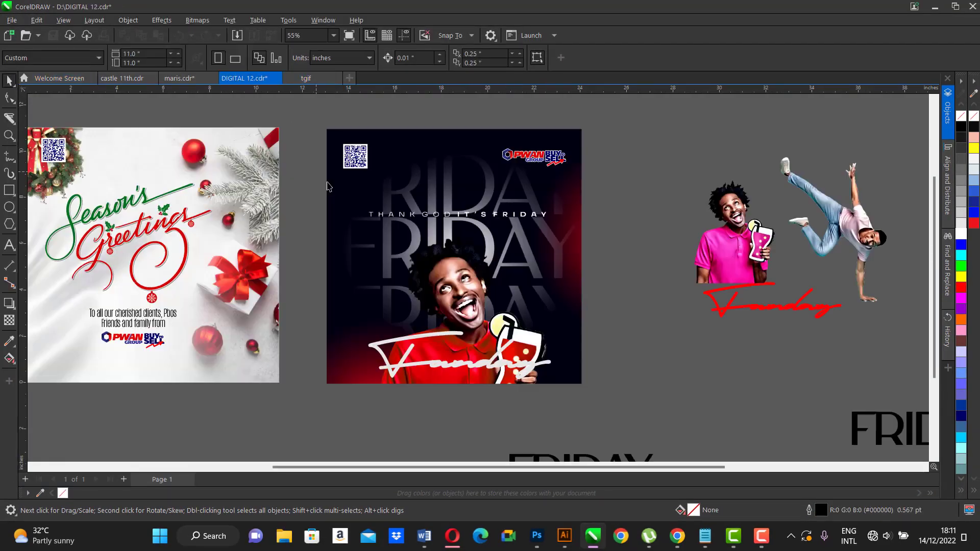
pyautogui.scroll(-2, 436, 227)
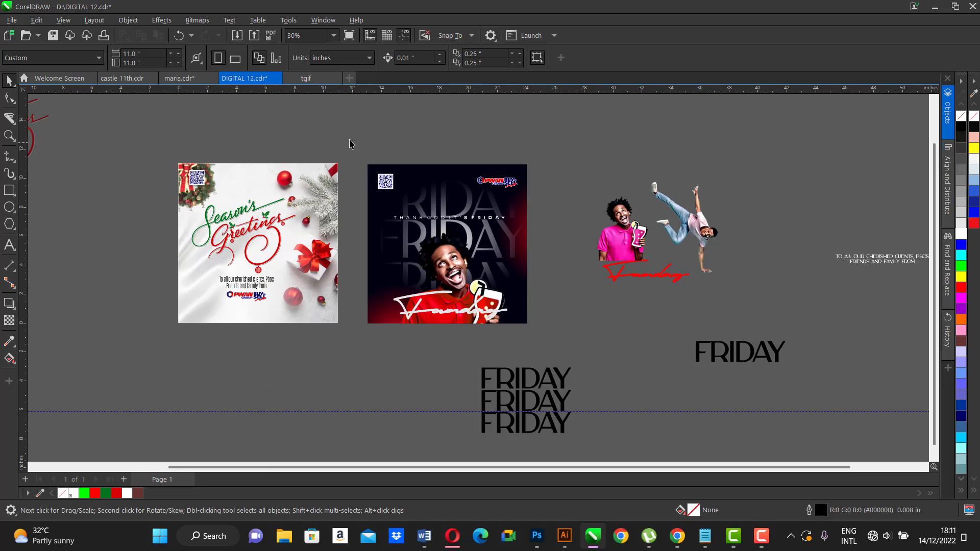
pyautogui.moveTo(351, 143); pyautogui.dragTo(813, 442)
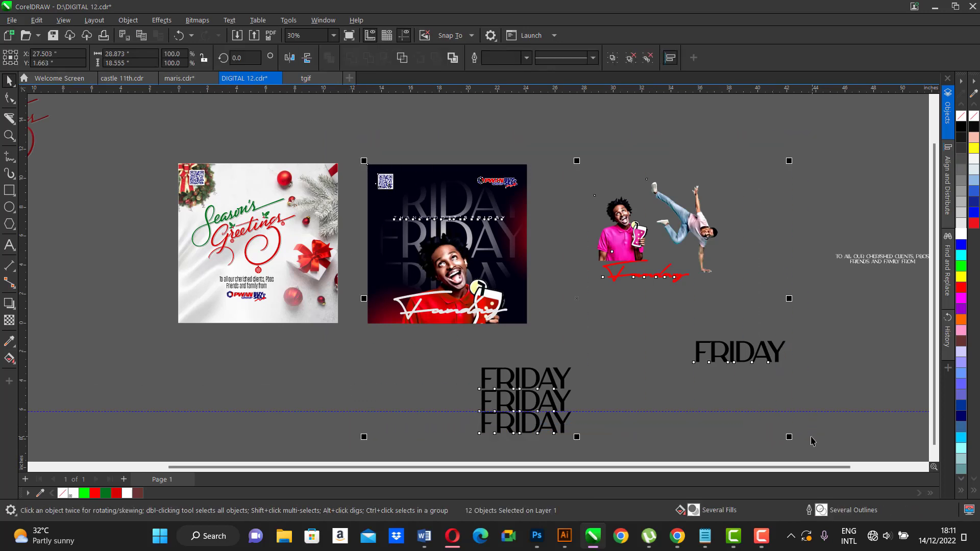
pyautogui.hotkey('ctrl', 'c')
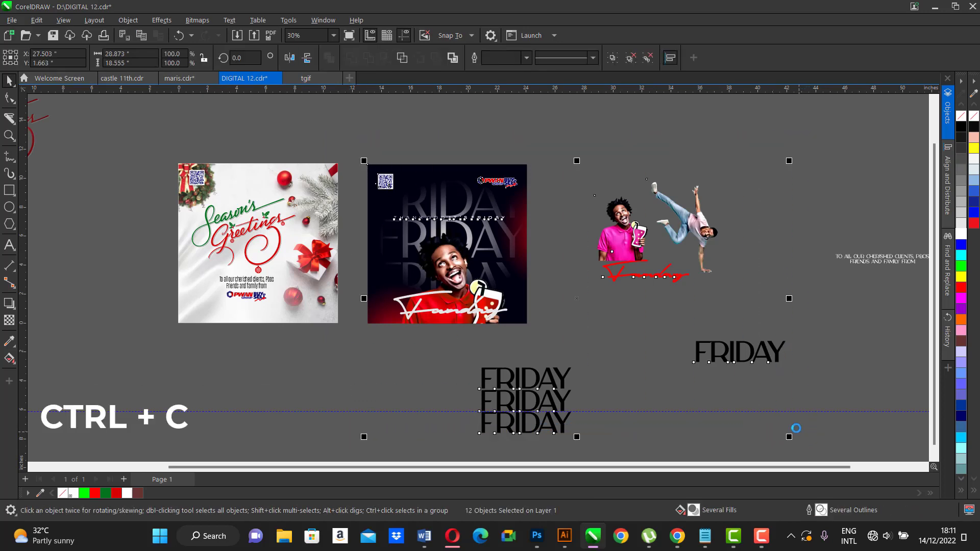
pyautogui.click(320, 82)
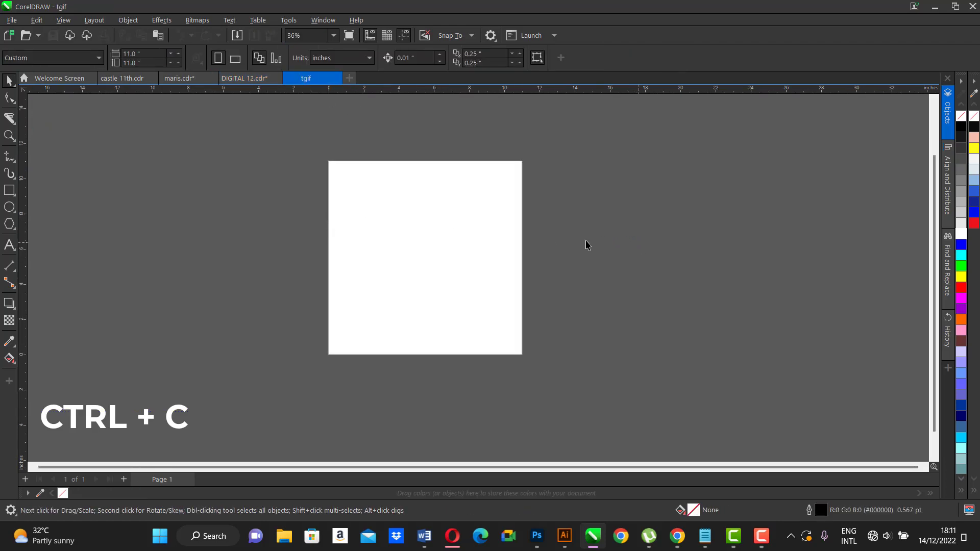
pyautogui.hotkey('ctrl', 'v')
pyautogui.scroll(-2, 483, 213)
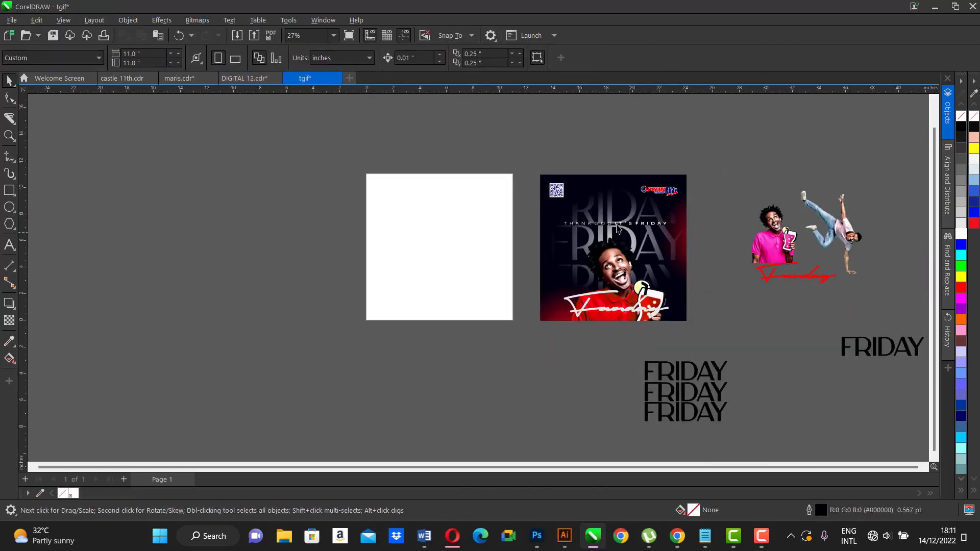
pyautogui.hotkey('ctrl', 'v')
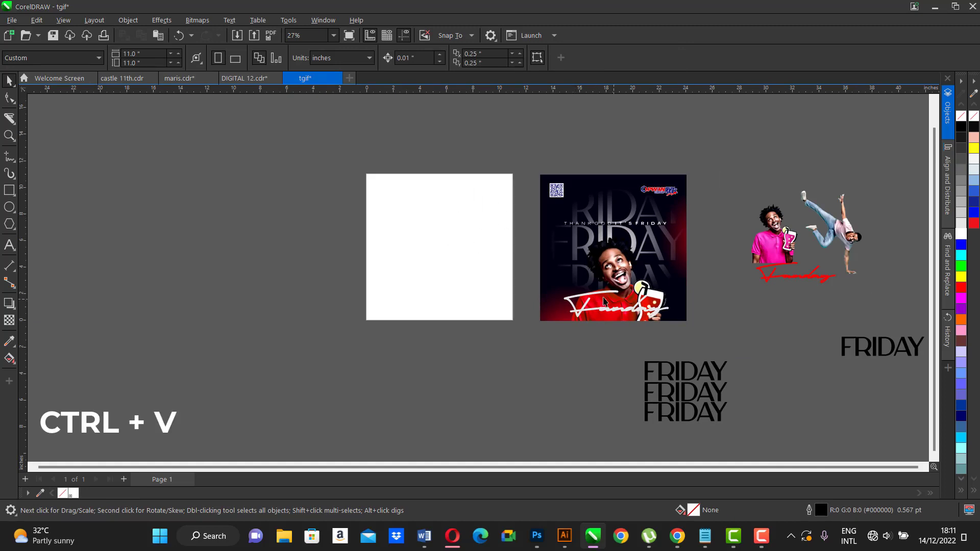
# - Sample the flyer's dark navy into the document palette and move the lone FRIDAY left of the page
pyautogui.click(40, 493)
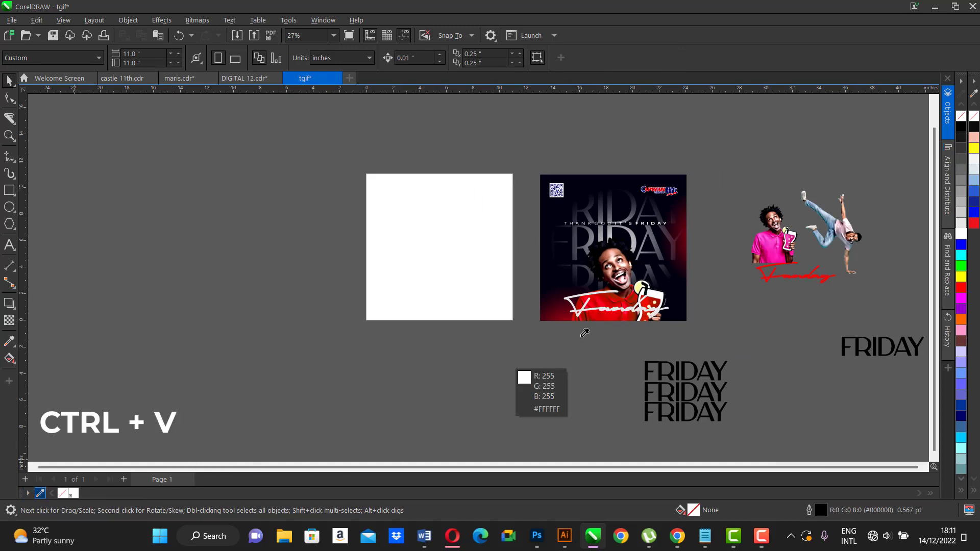
pyautogui.click(580, 231)
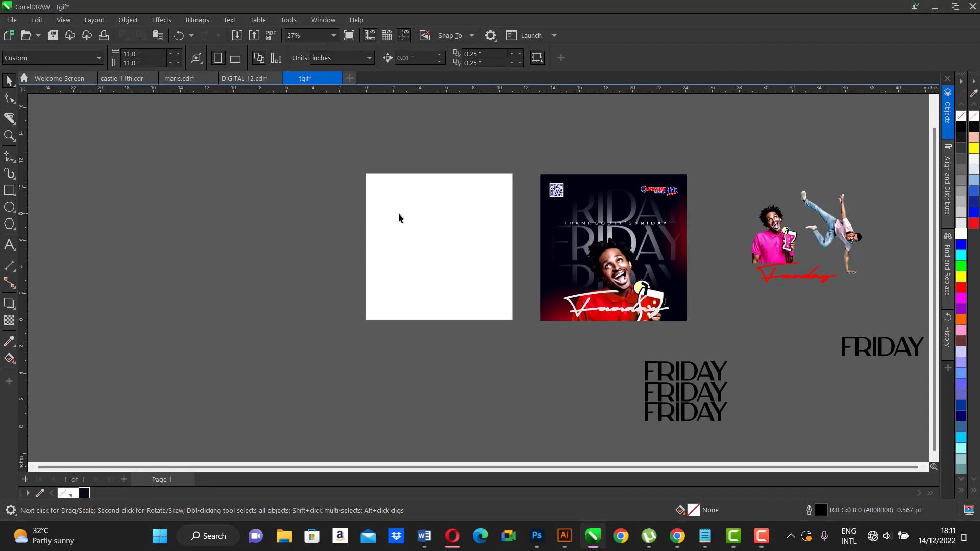
pyautogui.moveTo(876, 345); pyautogui.dragTo(271, 199)
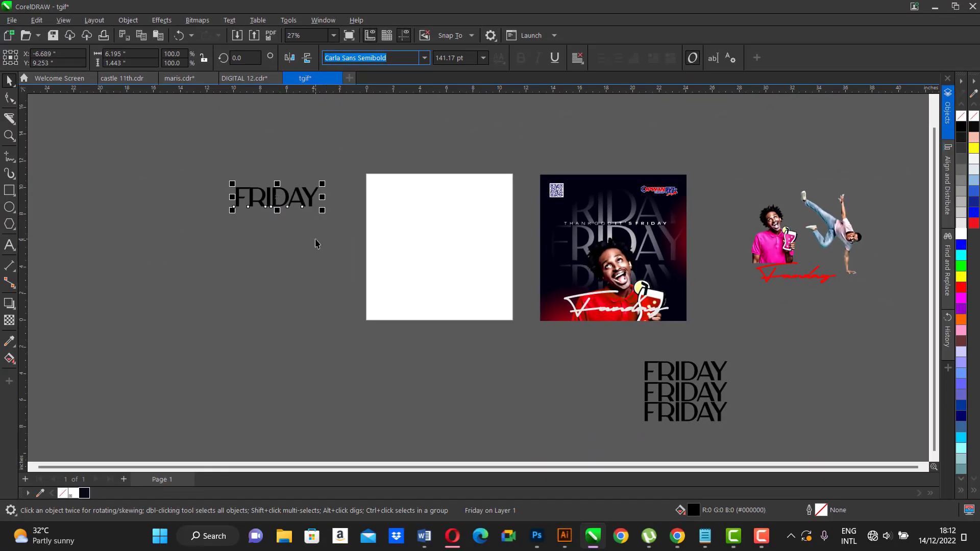
pyautogui.click(228, 205)
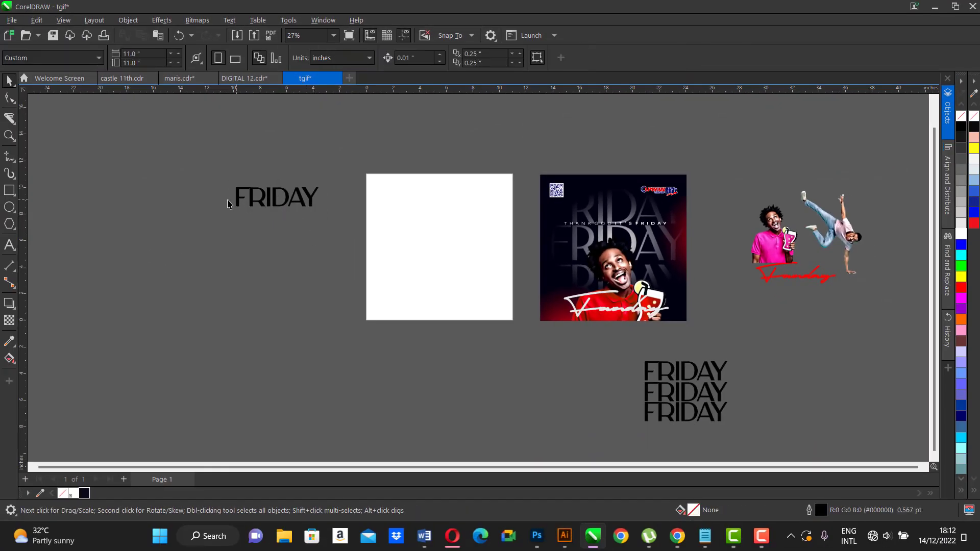
pyautogui.scroll(1, 219, 202)
pyautogui.click(294, 195)
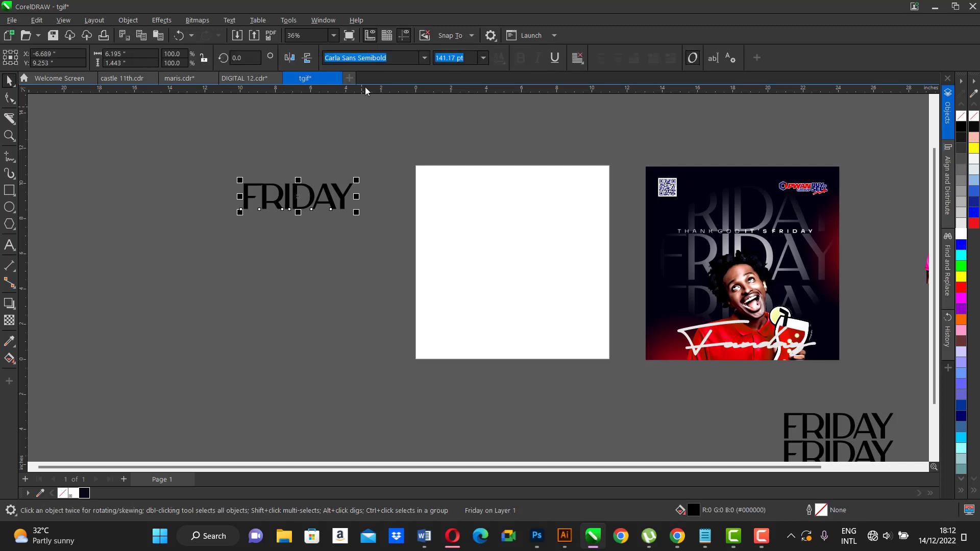
# - Add a horizontal guideline at FRIDAY's baseline and set the word just beneath it
pyautogui.moveTo(356, 96); pyautogui.dragTo(329, 214)
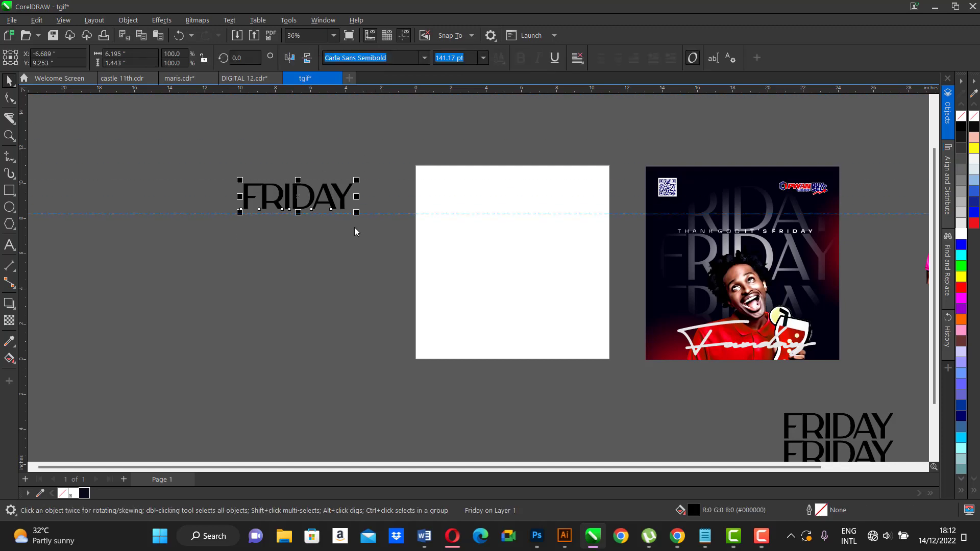
pyautogui.click(329, 214)
pyautogui.scroll(2, 327, 215)
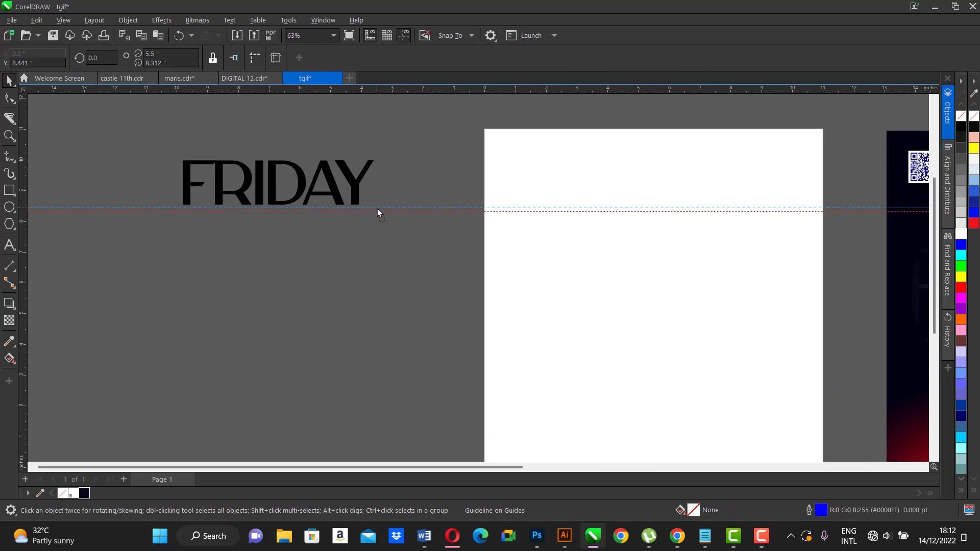
pyautogui.moveTo(378, 211); pyautogui.dragTo(389, 211)
pyautogui.scroll(2, 383, 207)
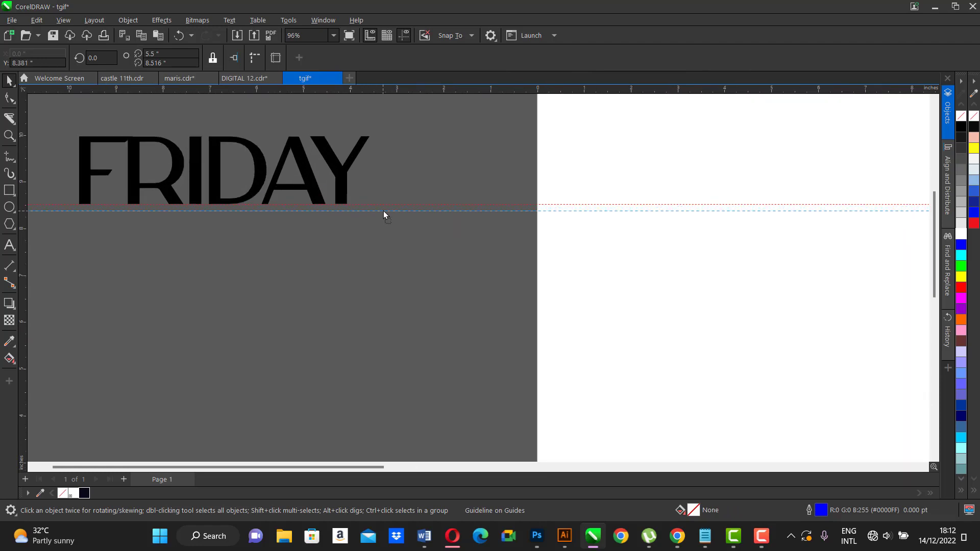
pyautogui.click(303, 183)
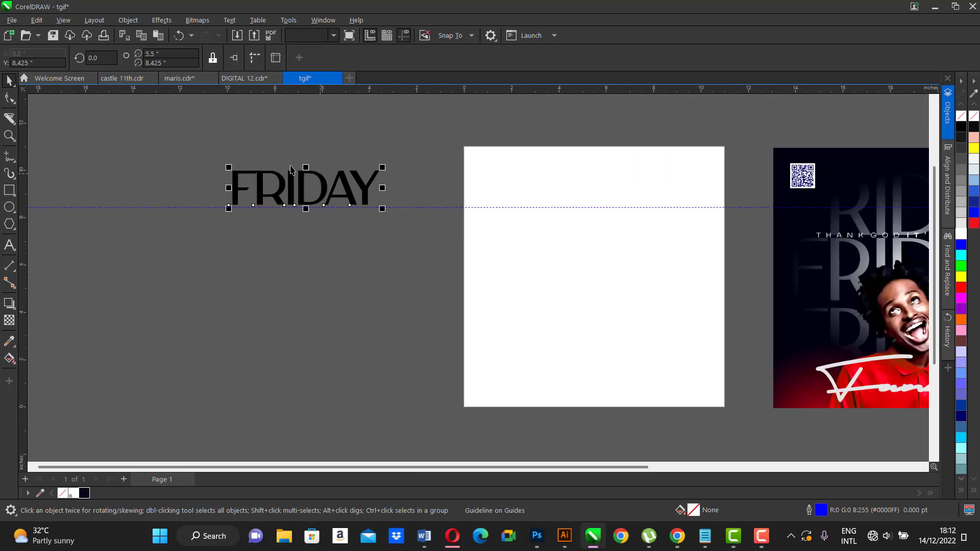
pyautogui.scroll(-2, 303, 182)
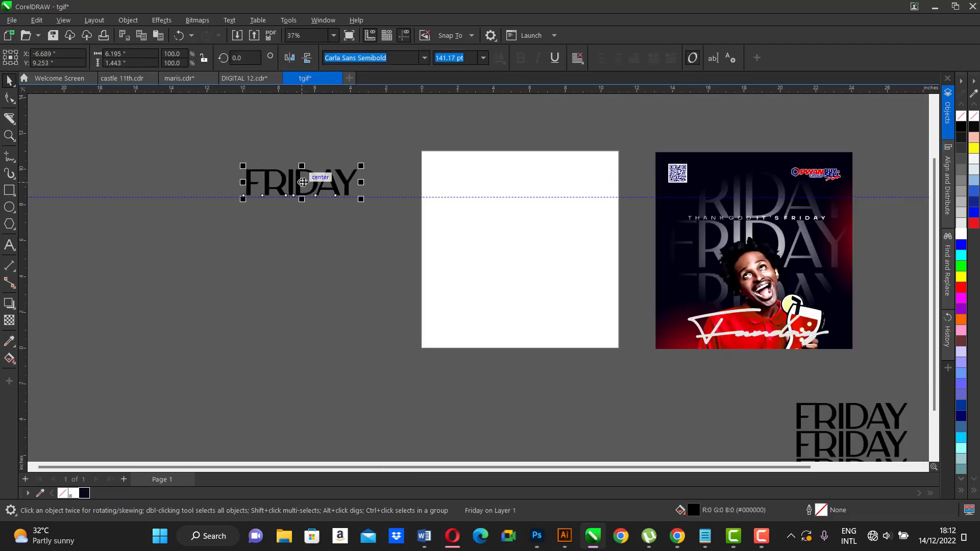
pyautogui.moveTo(303, 183)
pyautogui.mouseDown()
pyautogui.moveTo(304, 224)
pyautogui.moveTo(309, 217)
pyautogui.mouseUp()
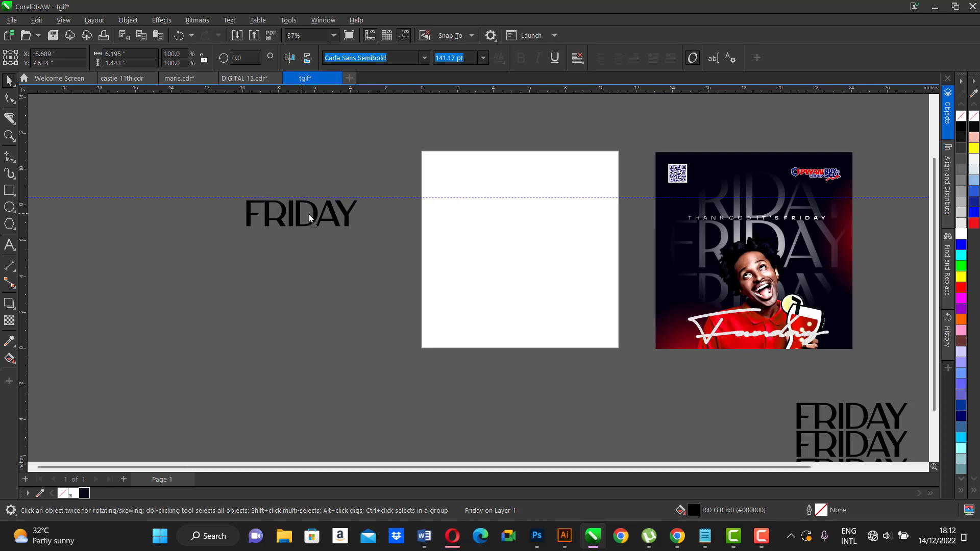
# - Drop a duplicate FRIDAY below the original and move the guideline down to it
pyautogui.rightClick(308, 215)
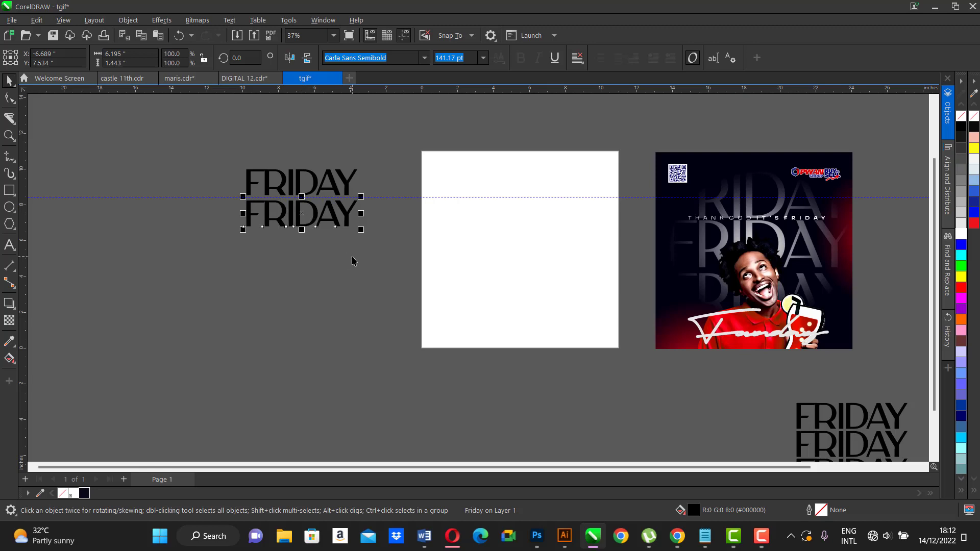
pyautogui.press('Up')
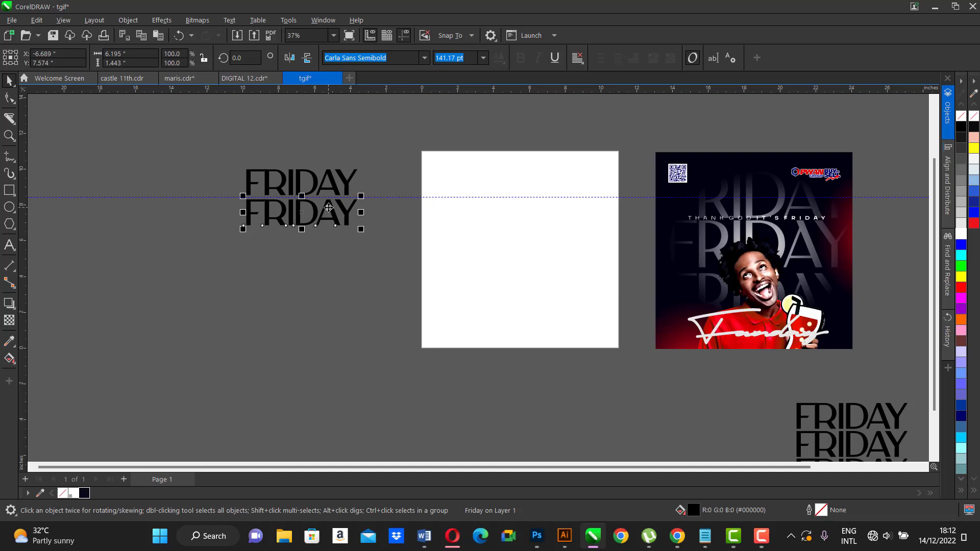
pyautogui.scroll(2, 303, 214)
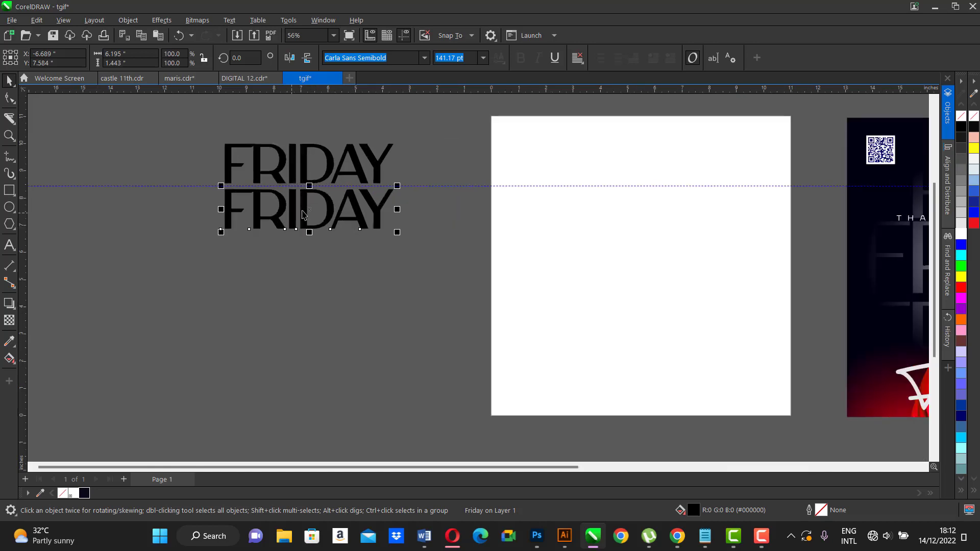
pyautogui.click(406, 191)
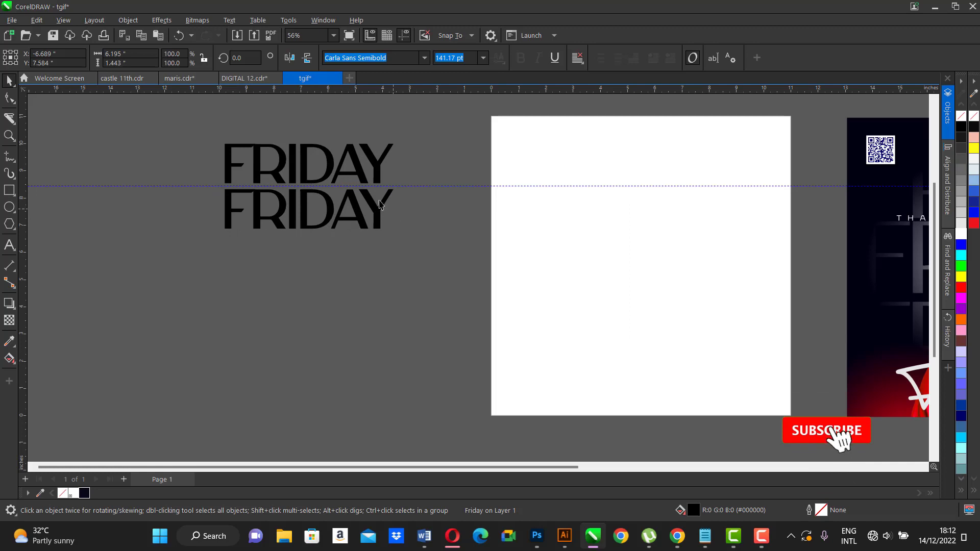
pyautogui.moveTo(414, 186)
pyautogui.mouseDown()
pyautogui.moveTo(414, 233)
pyautogui.moveTo(356, 244)
pyautogui.mouseUp()
pyautogui.click(356, 228)
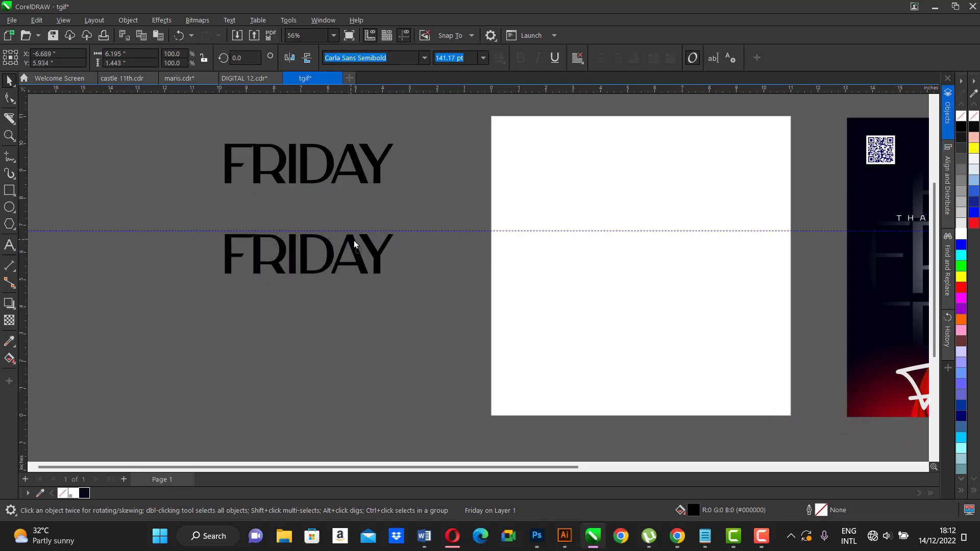
pyautogui.moveTo(355, 244); pyautogui.dragTo(357, 243)
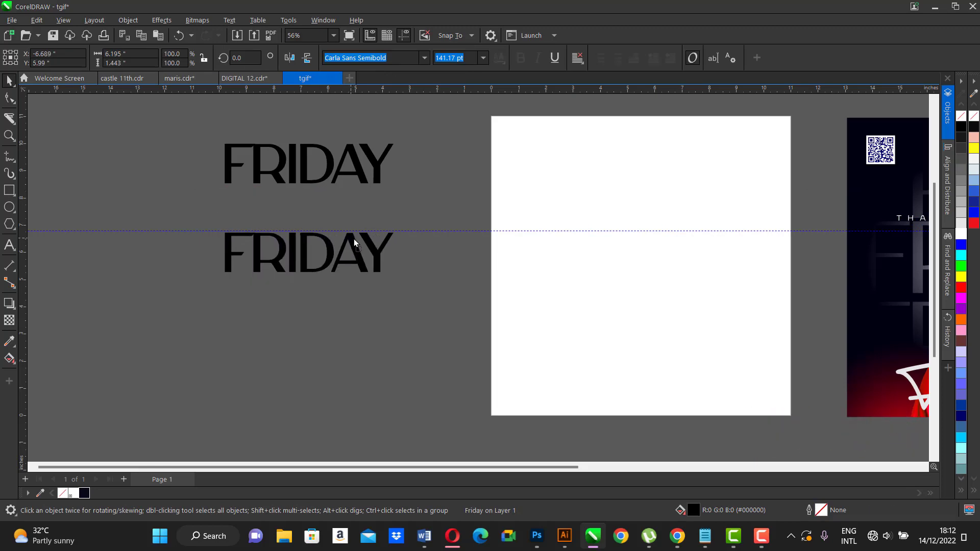
# - Add third and fourth FRIDAY copies and select all four stacked words
pyautogui.rightClick(357, 243)
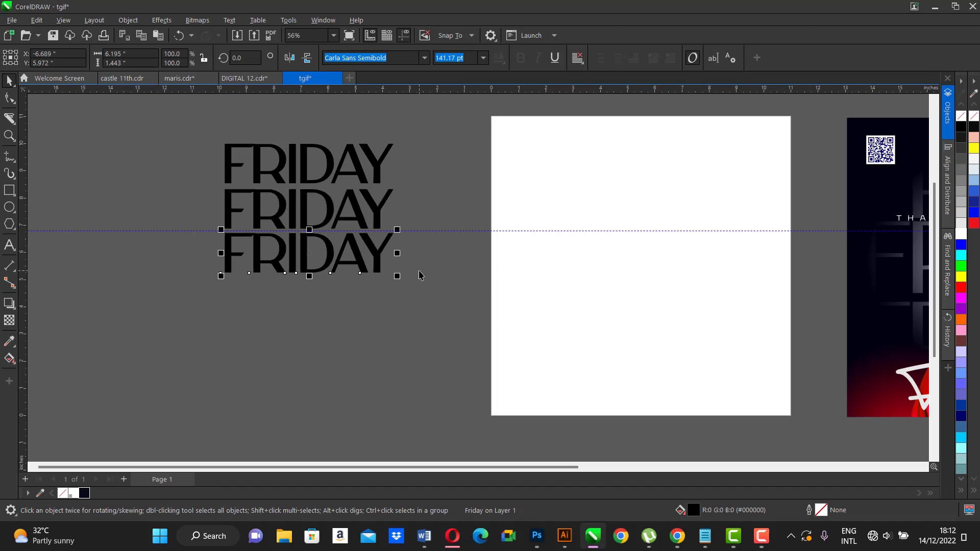
pyautogui.hotkey('ctrl', 'd')
pyautogui.scroll(-2, 321, 239)
pyautogui.scroll(-2, 321, 238)
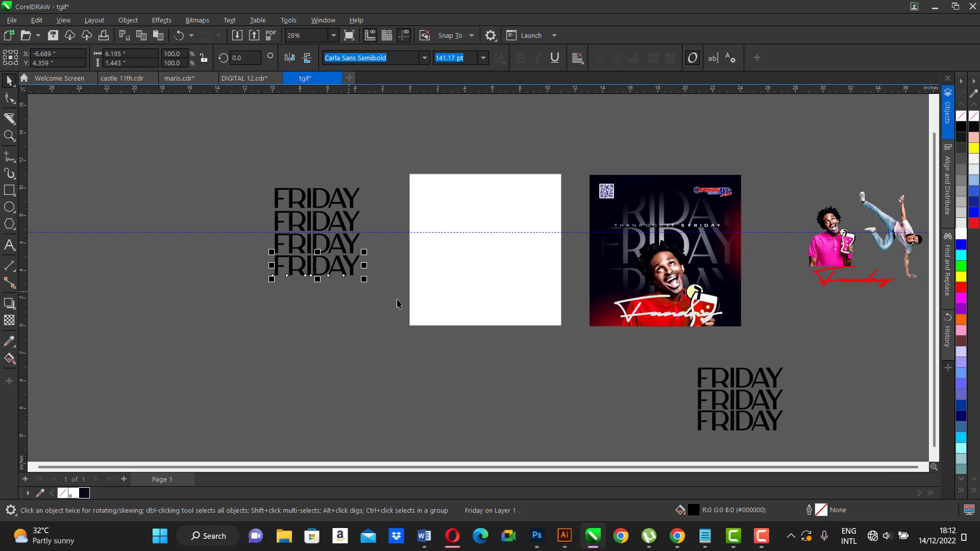
pyautogui.click(377, 304)
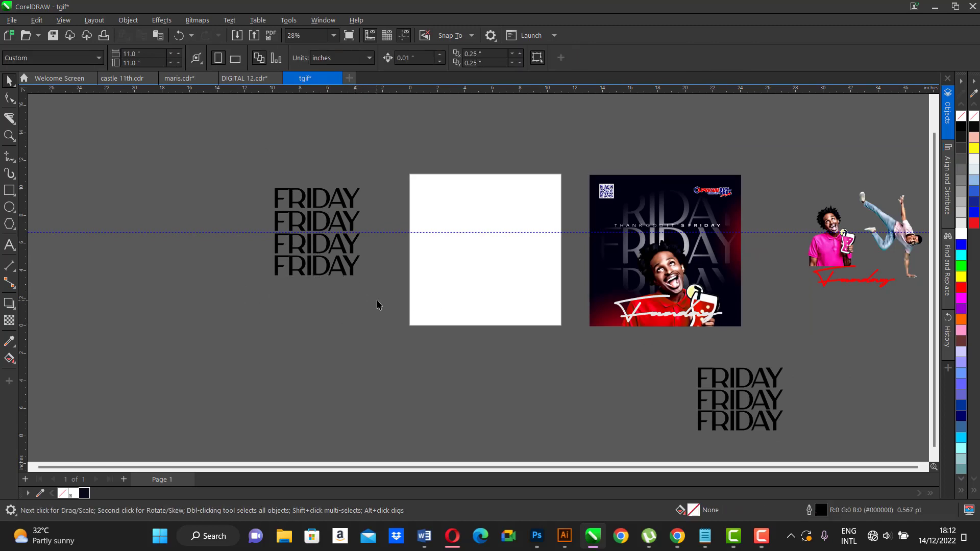
pyautogui.moveTo(220, 139); pyautogui.dragTo(382, 290)
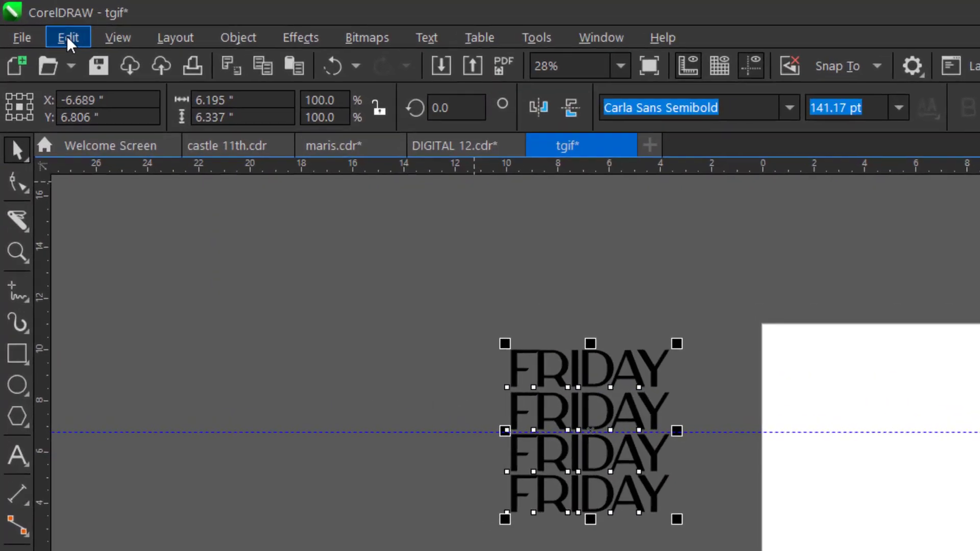
pyautogui.click(41, 23)
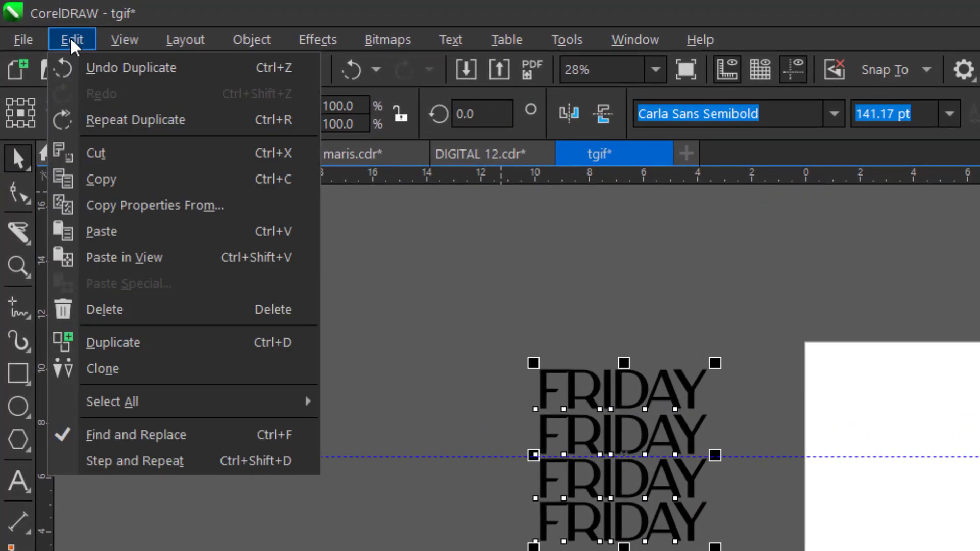
# - Convert the four FRIDAY words to curves and weld them into one shape
pyautogui.click(24, 41)
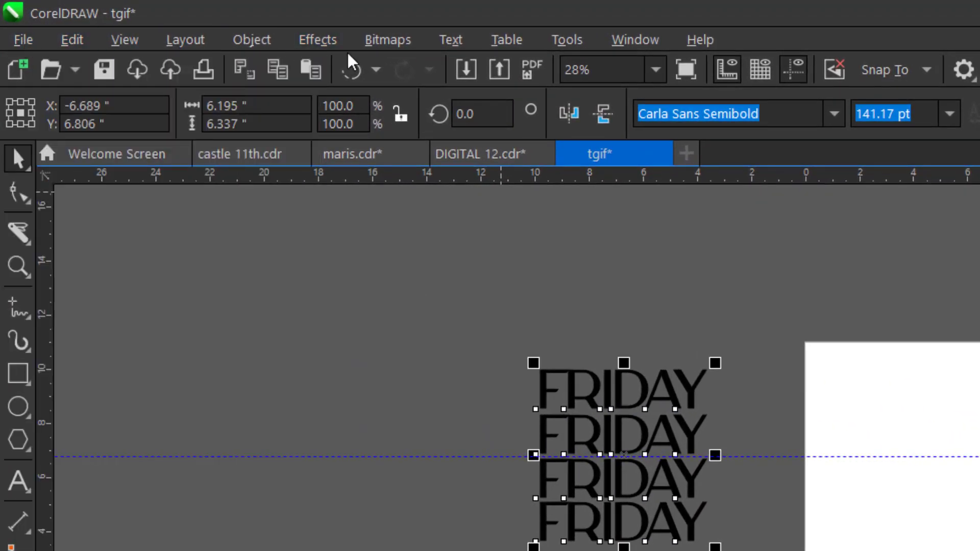
pyautogui.click(267, 36)
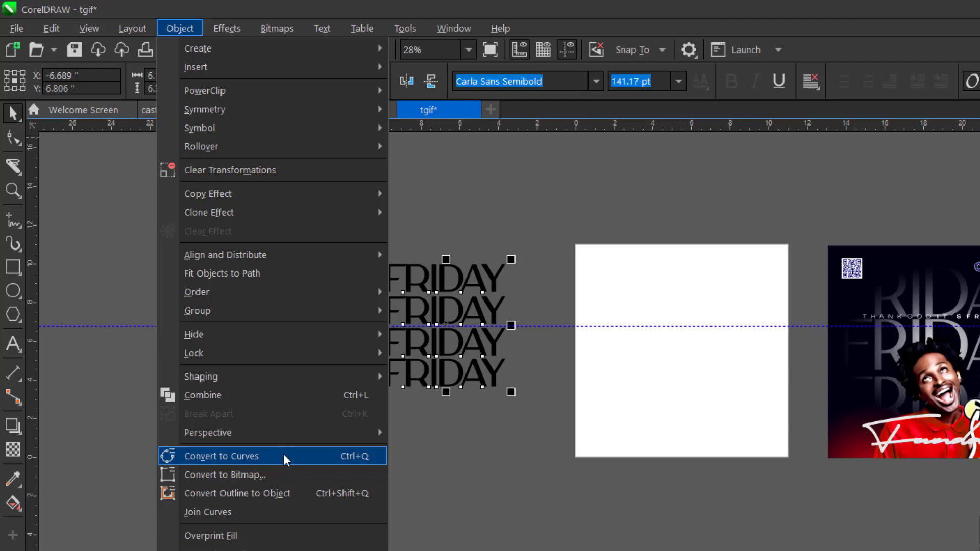
pyautogui.click(283, 455)
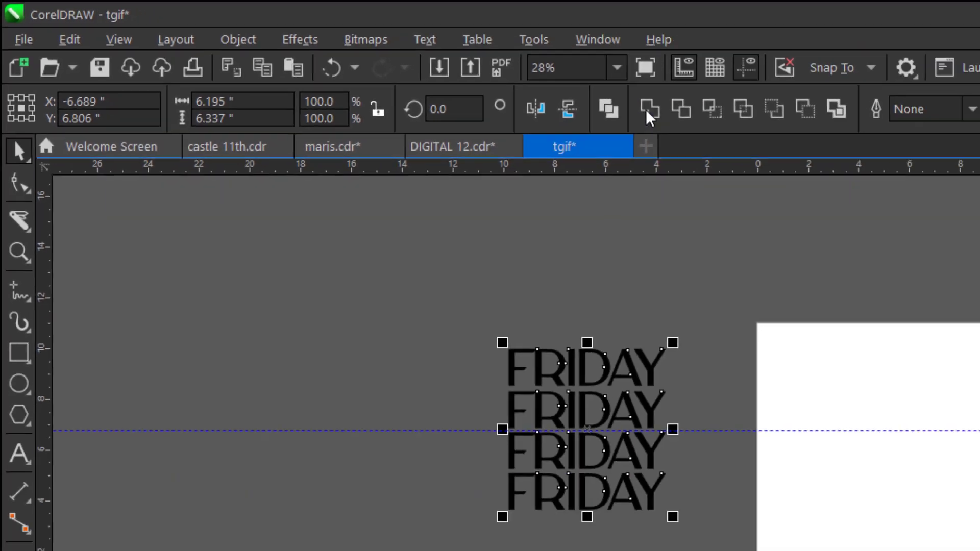
pyautogui.click(877, 148)
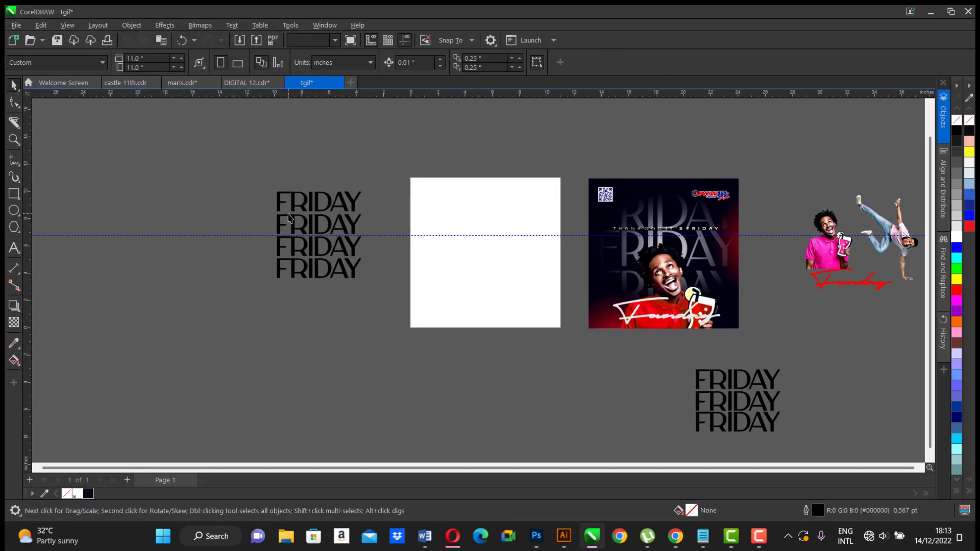
# - Fill the welded FRIDAY stack white, after testing yellow and blue, and move it toward the page
pyautogui.moveTo(287, 238); pyautogui.dragTo(196, 250)
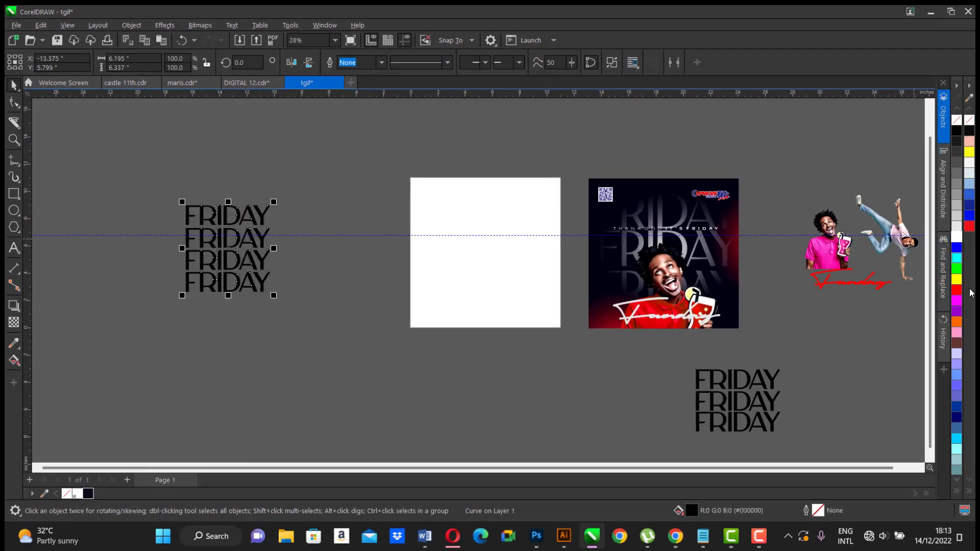
pyautogui.click(958, 280)
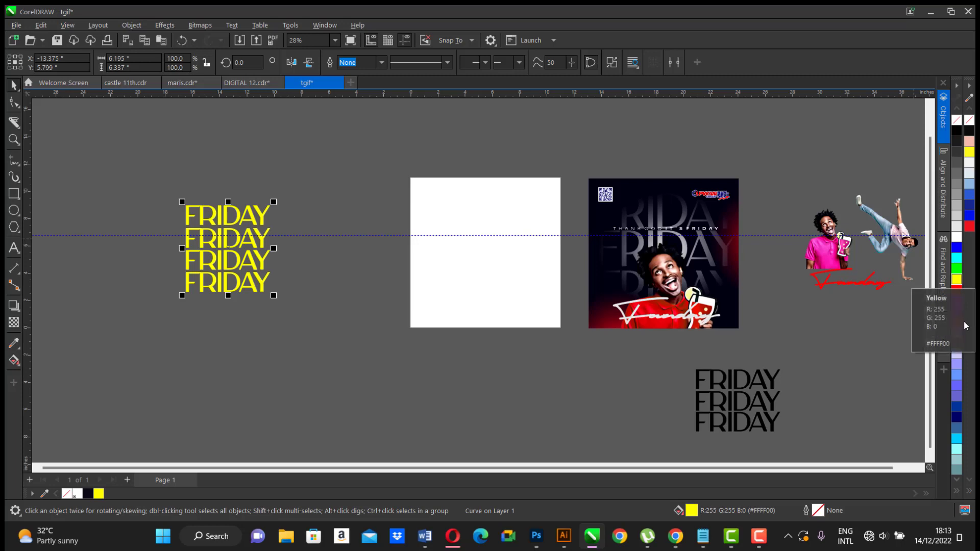
pyautogui.click(957, 248)
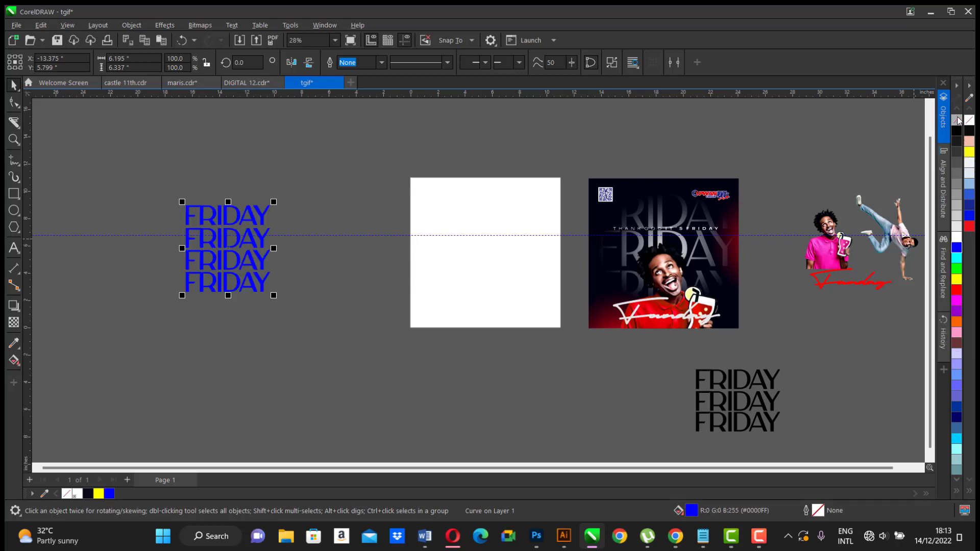
pyautogui.moveTo(957, 237); pyautogui.dragTo(232, 227)
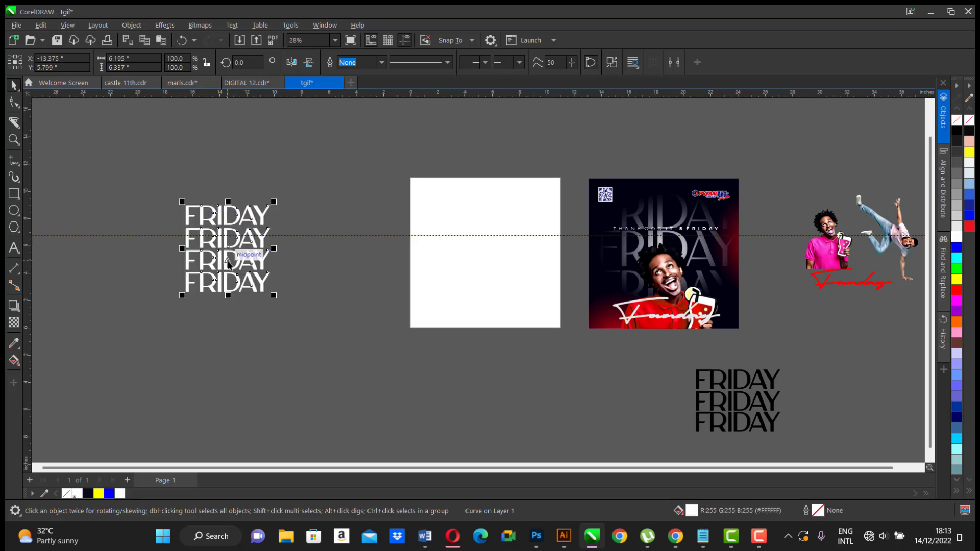
pyautogui.moveTo(235, 263); pyautogui.dragTo(329, 307)
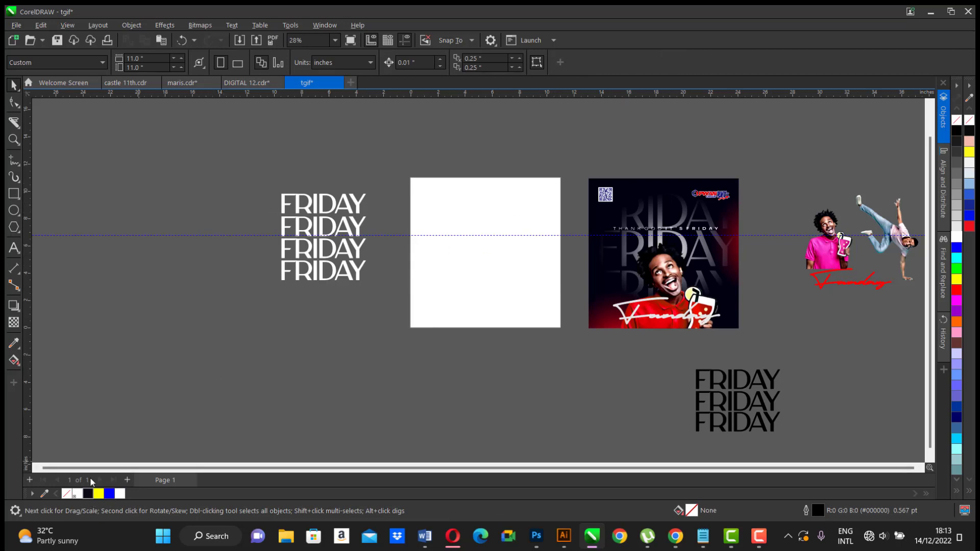
# - Cover the page with an 11 × 11 in rectangle filled with the sampled dark navy
pyautogui.doubleClick(14, 193)
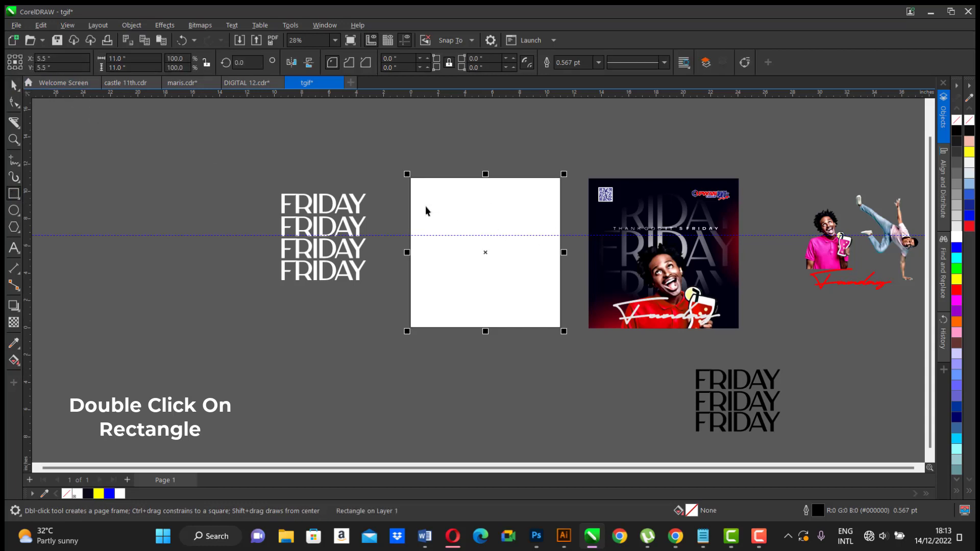
pyautogui.press('space')
pyautogui.click(89, 494)
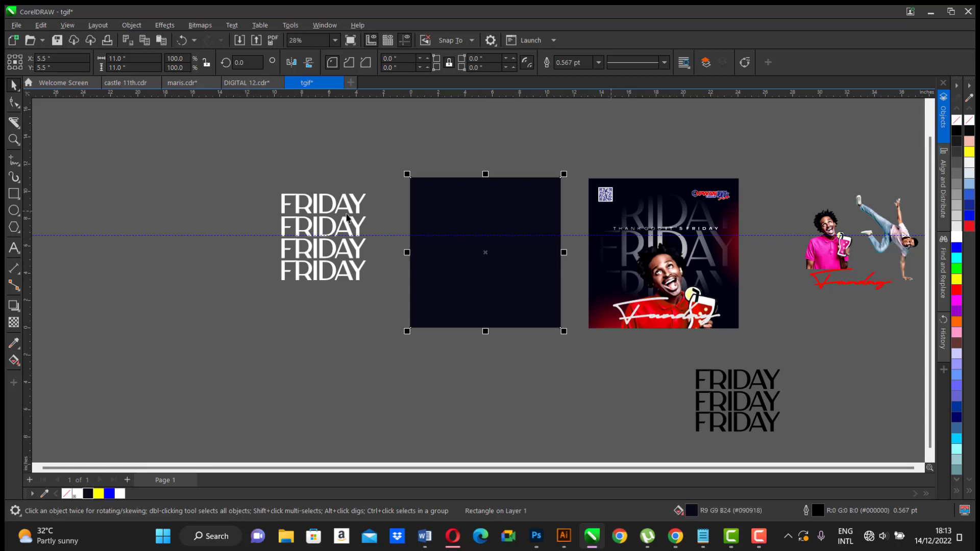
pyautogui.click(319, 206)
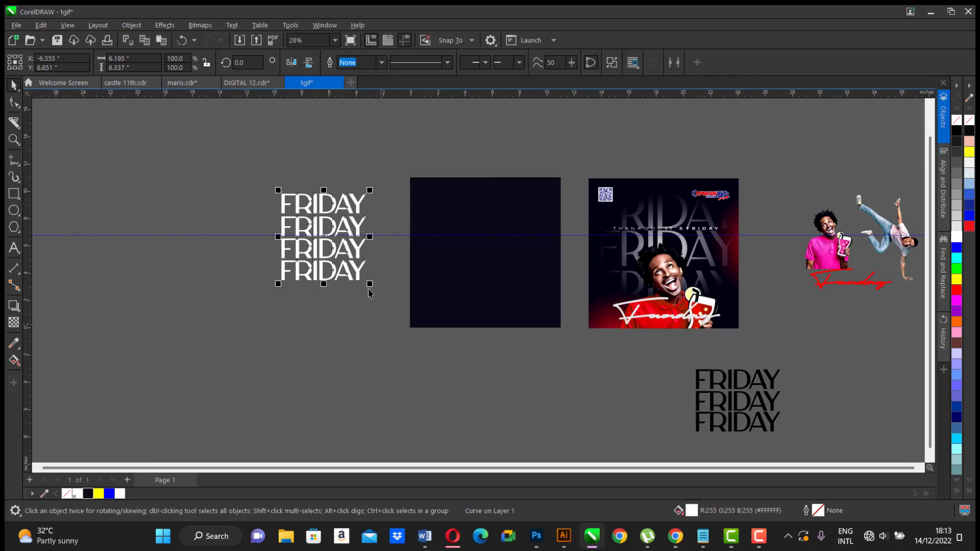
# - Enlarge the FRIDAY stack to about 120% and give it an elliptical fountain transparency
pyautogui.moveTo(370, 284); pyautogui.dragTo(387, 302)
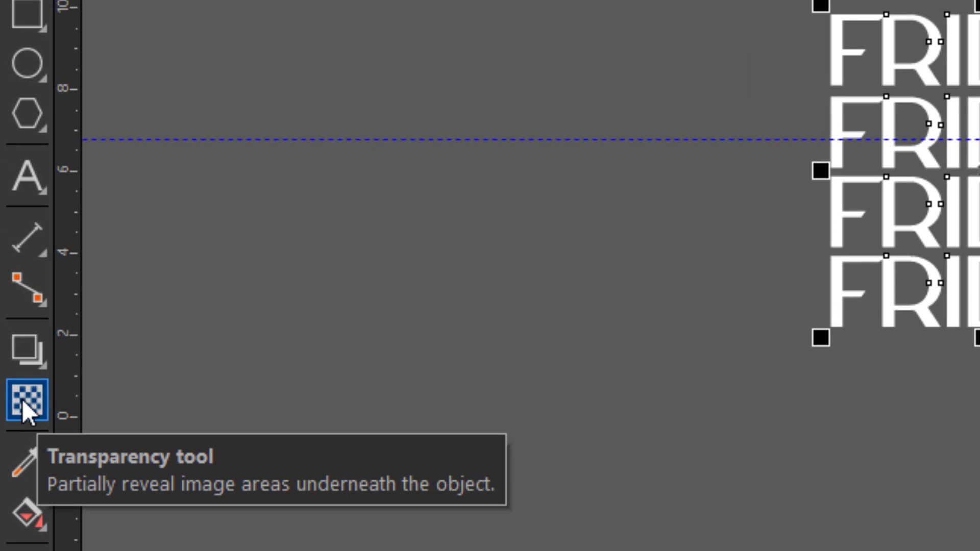
pyautogui.click(22, 403)
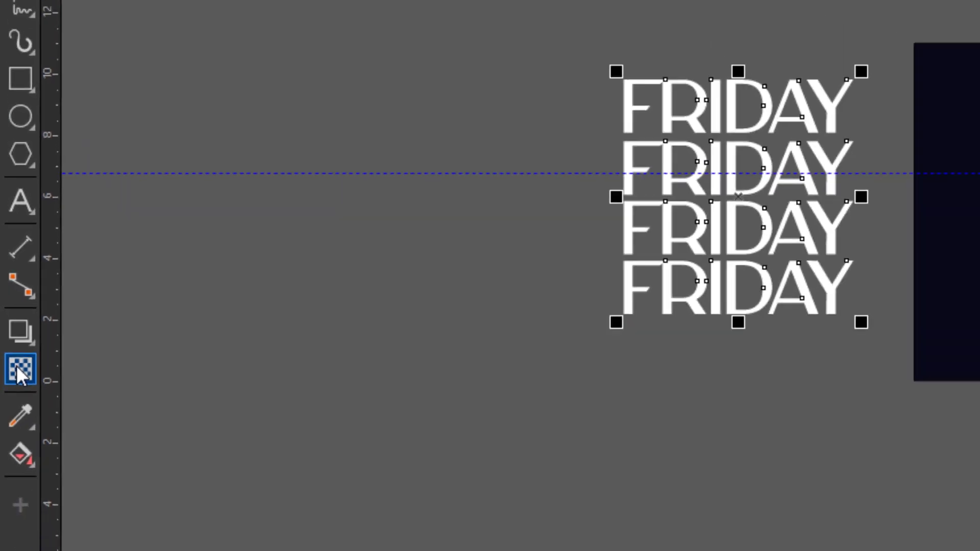
pyautogui.click(69, 63)
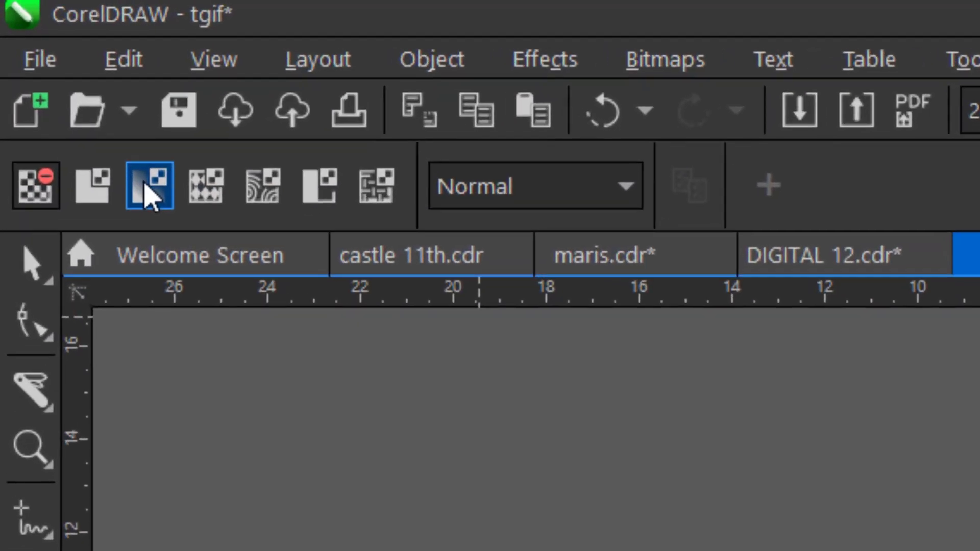
pyautogui.click(145, 189)
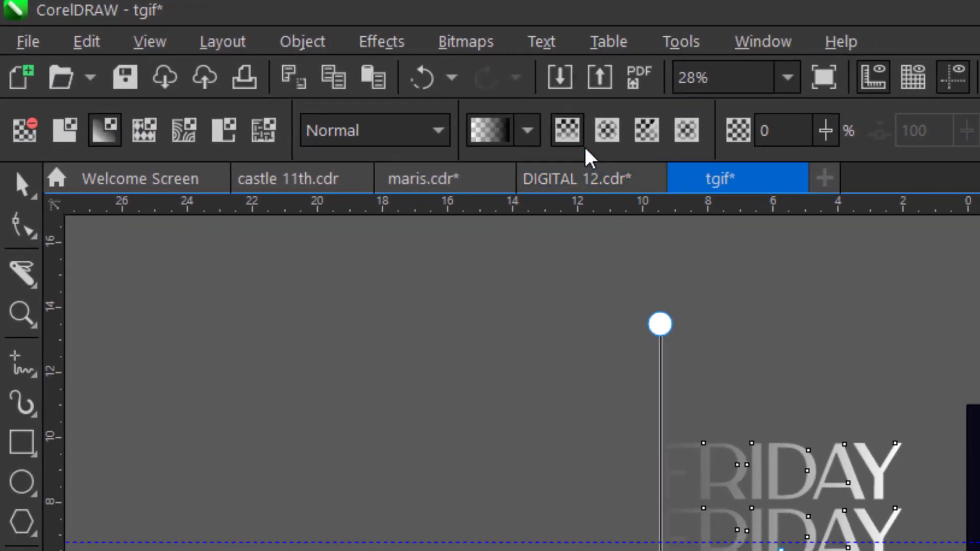
pyautogui.click(606, 130)
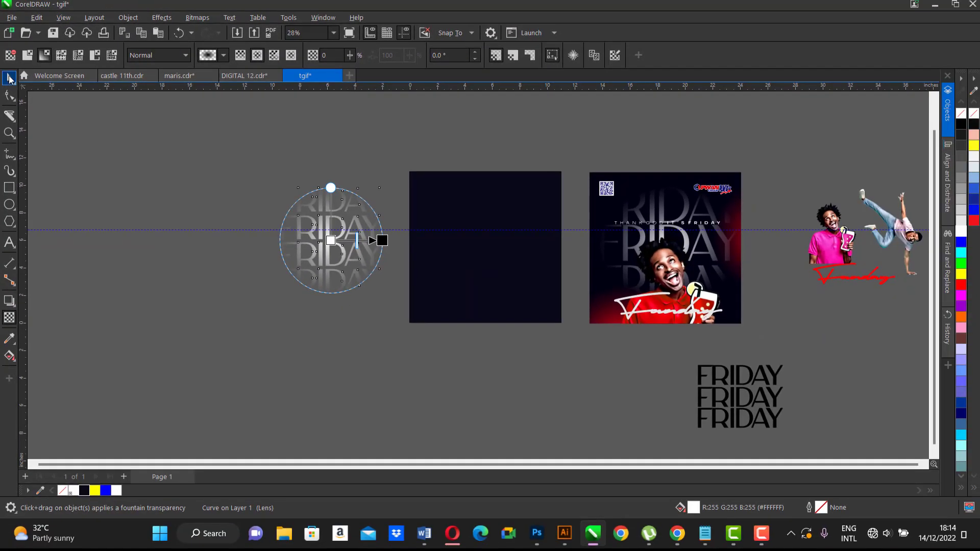
pyautogui.click(9, 78)
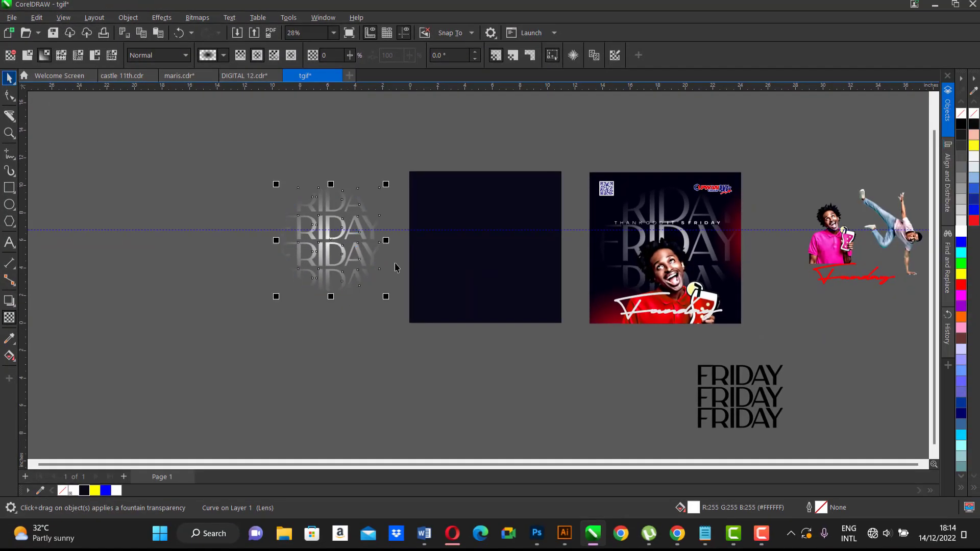
# - Move the faded FRIDAY lens stack onto the navy square and scale it to about 143%
pyautogui.moveTo(330, 244); pyautogui.dragTo(487, 247)
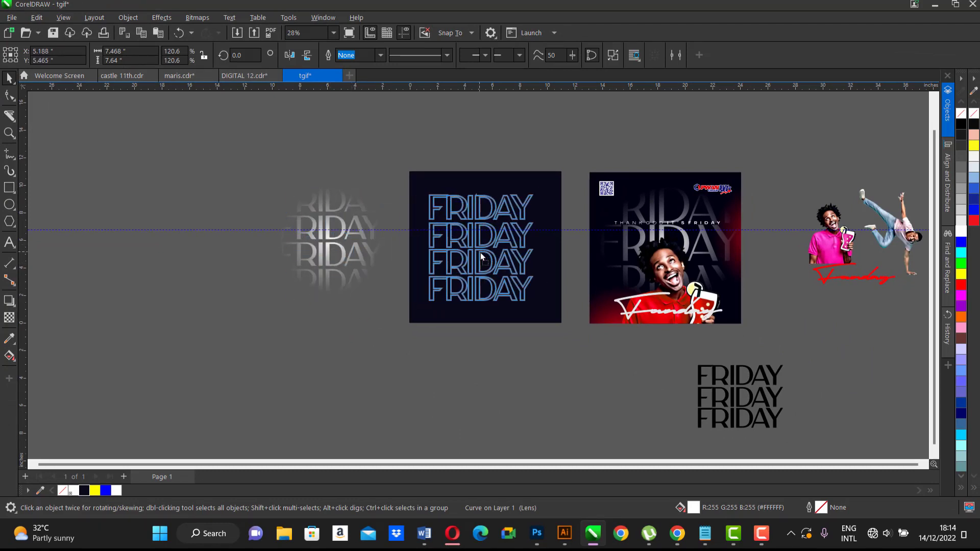
pyautogui.scroll(1, 570, 307)
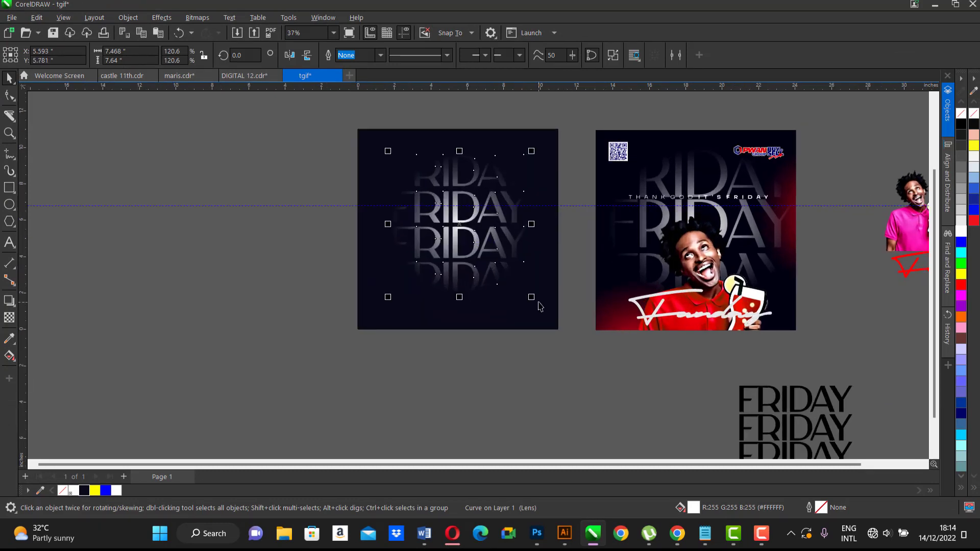
pyautogui.moveTo(534, 299); pyautogui.dragTo(544, 309)
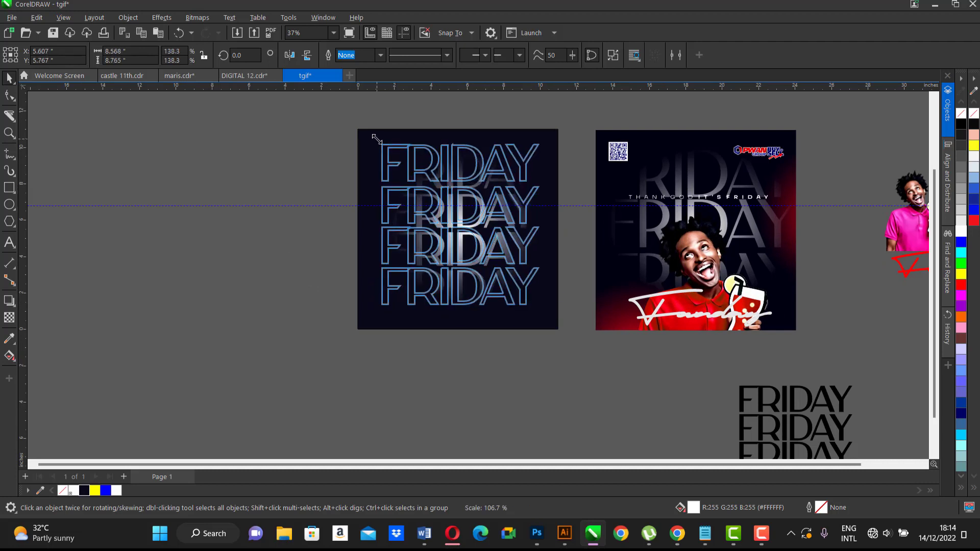
pyautogui.moveTo(388, 151); pyautogui.dragTo(378, 141)
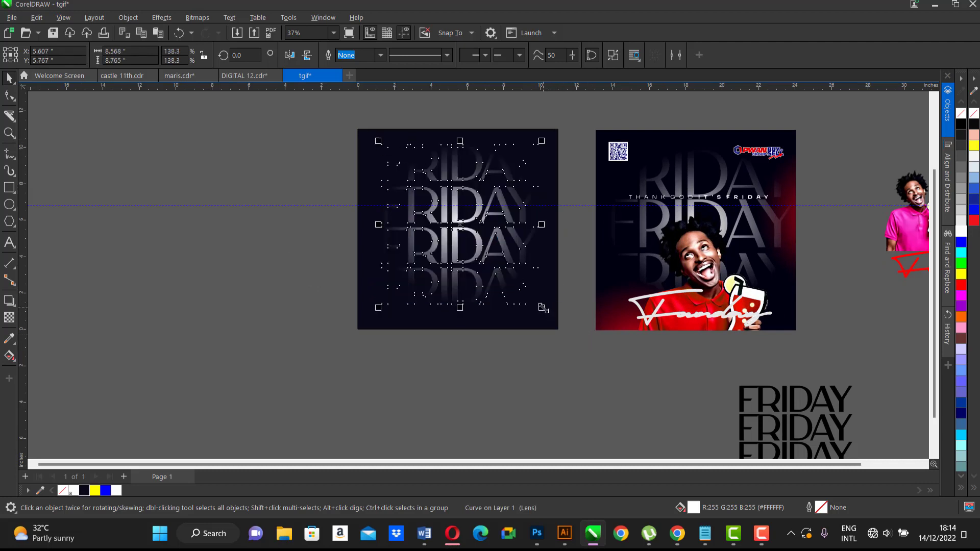
pyautogui.moveTo(543, 308); pyautogui.dragTo(549, 314)
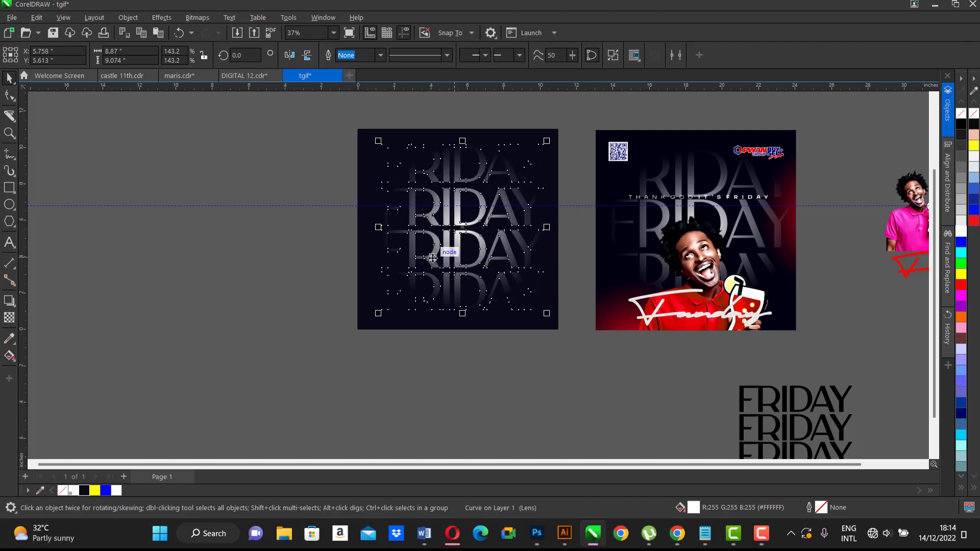
# - Deselect and reselect the FRIDAY stack to check it sits centred on the navy square
pyautogui.click(300, 168)
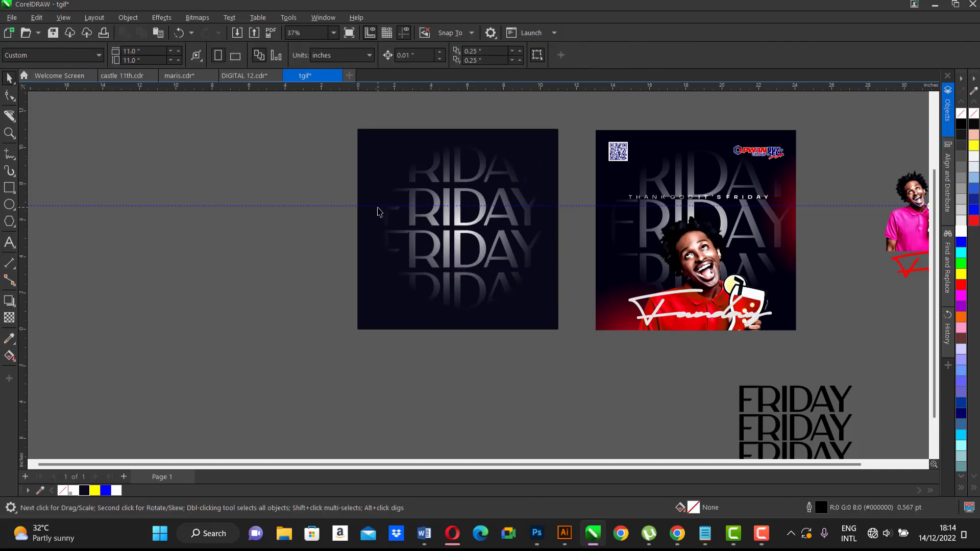
pyautogui.scroll(-1, 378, 211)
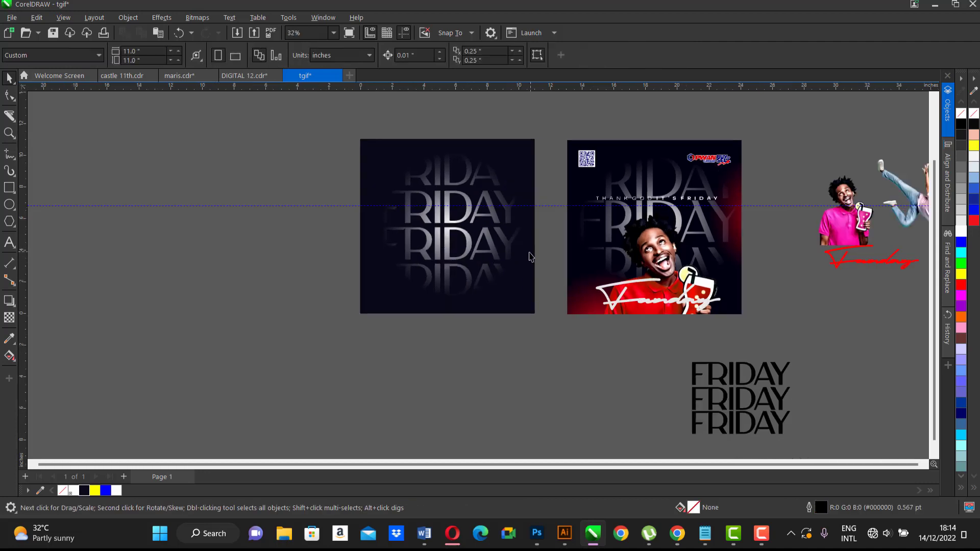
pyautogui.click(451, 237)
pyautogui.moveTo(314, 119)
pyautogui.mouseDown()
pyautogui.moveTo(539, 402)
pyautogui.moveTo(527, 396)
pyautogui.mouseUp()
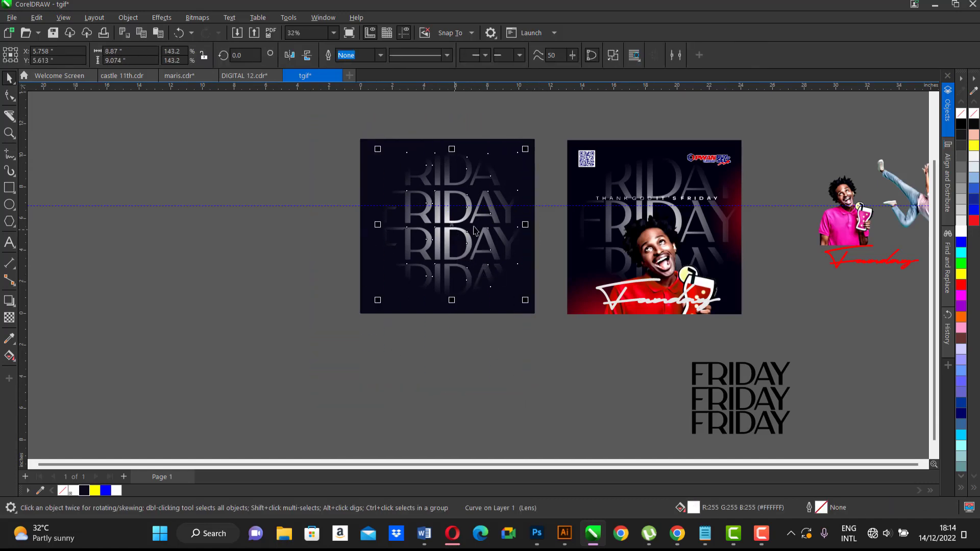
pyautogui.click(267, 148)
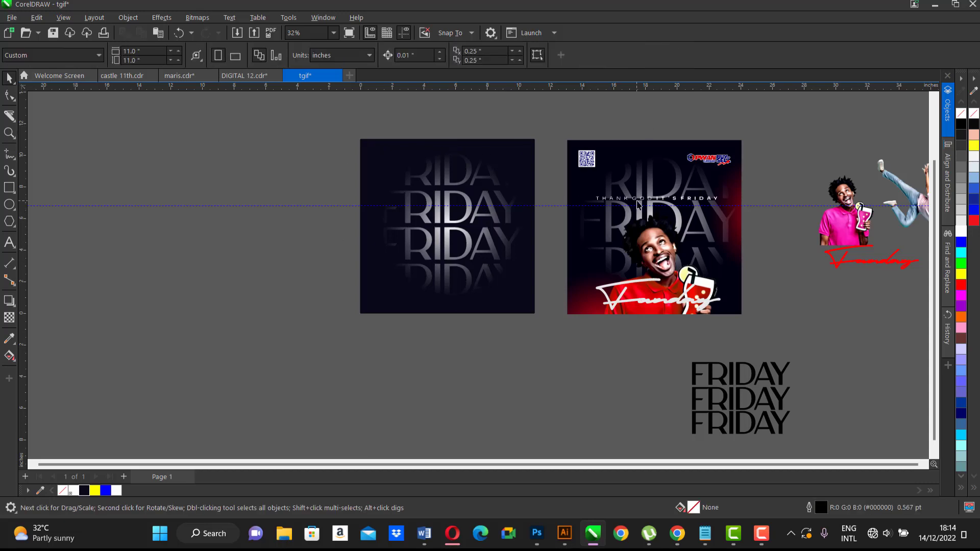
# - Copy the THANK GOD IT'S FRIDAY tagline from the reference poster to below the navy square
pyautogui.moveTo(641, 203); pyautogui.dragTo(423, 360)
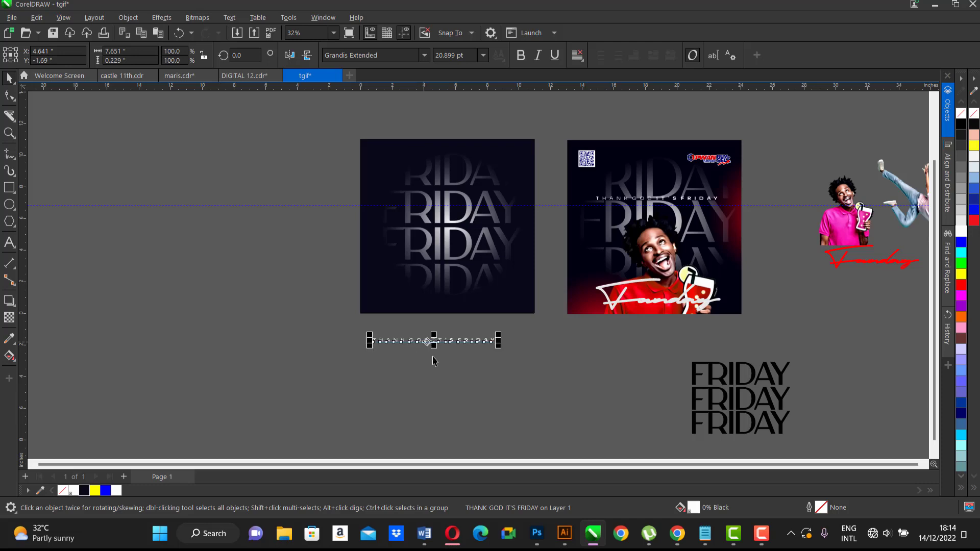
pyautogui.scroll(1, 418, 352)
pyautogui.scroll(1, 431, 357)
pyautogui.press('Escape')
# - Check the copied tagline's font: Grandis Extended at 20.899 pt
pyautogui.click(488, 327)
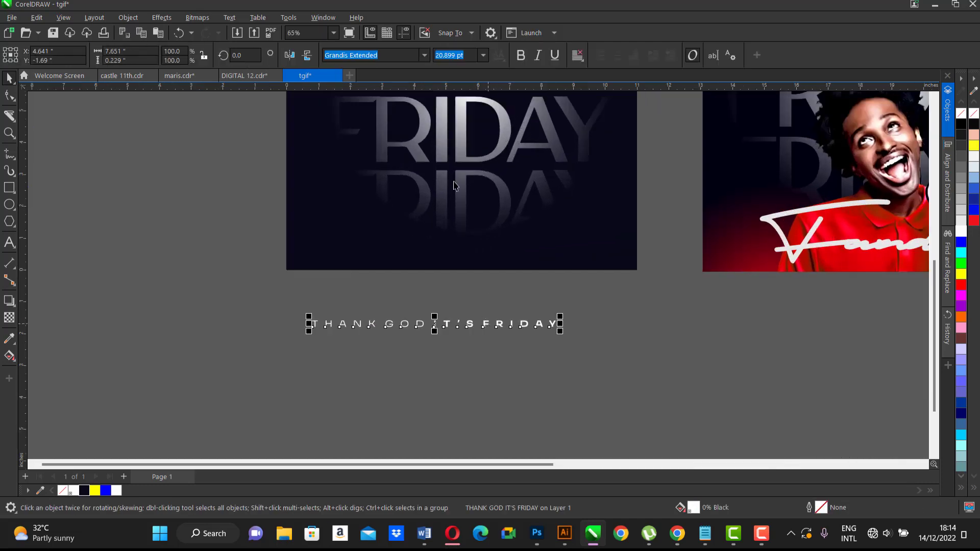
pyautogui.click(358, 56)
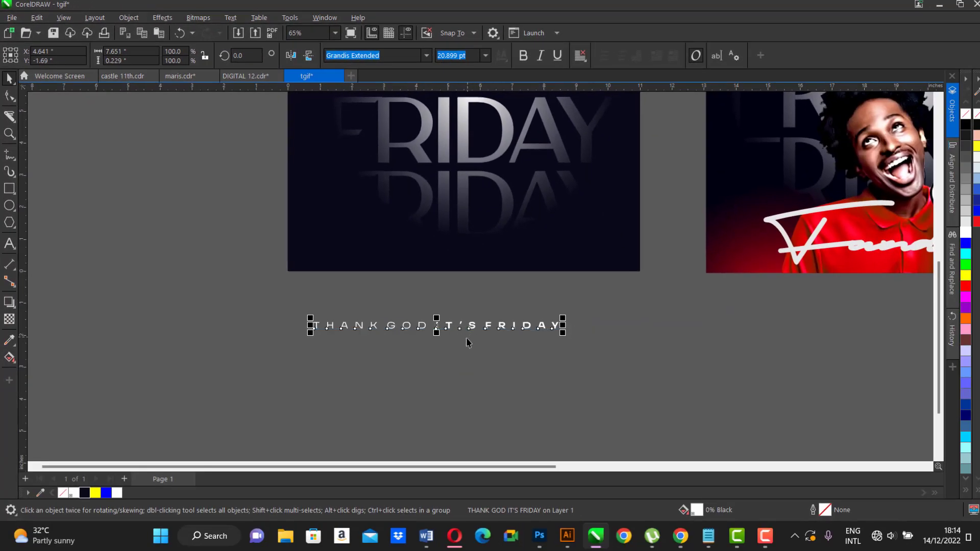
pyautogui.scroll(-1, 464, 350)
pyautogui.click(404, 373)
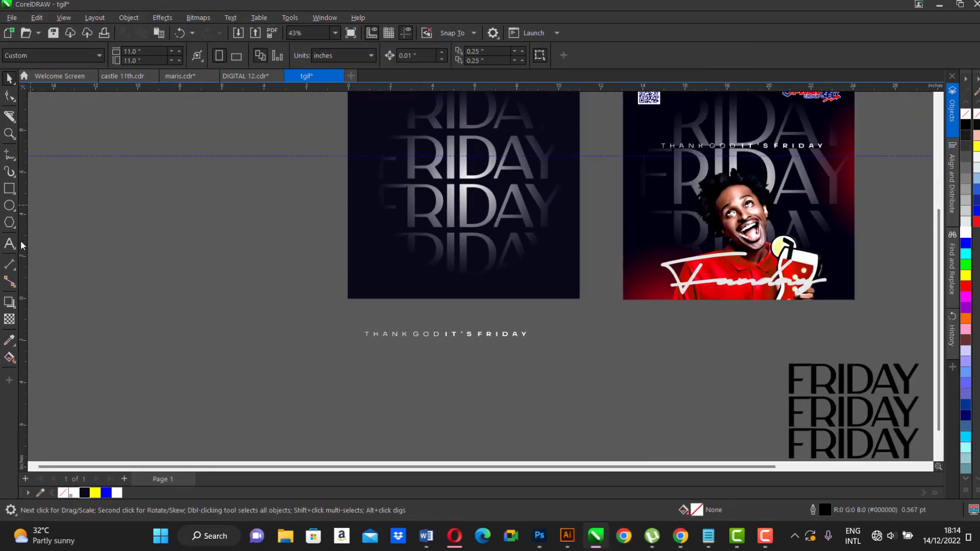
pyautogui.press('F8')
# - Type a new Arial 24 pt line 'THANK GOD IT'S FRIDAY' below the copied tagline
pyautogui.click(379, 364)
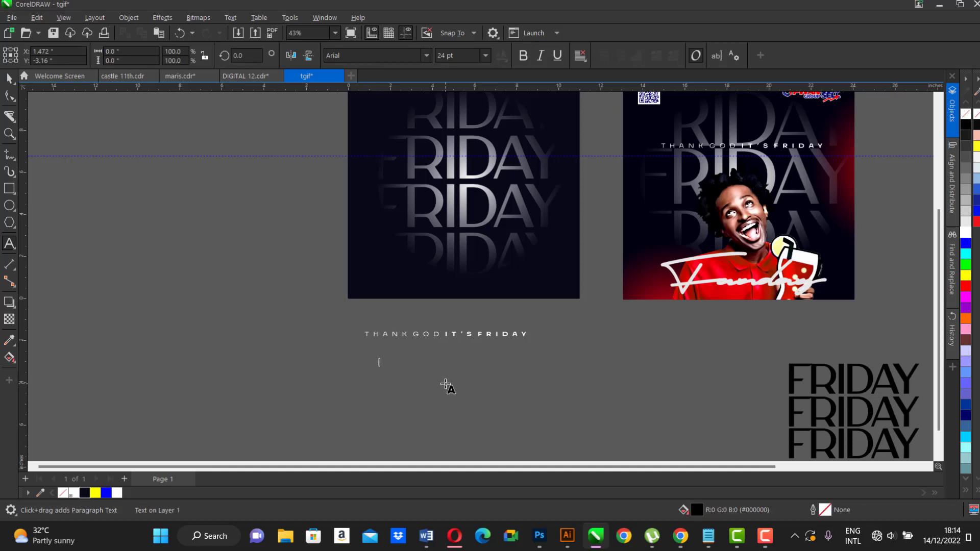
pyautogui.write('THANK')
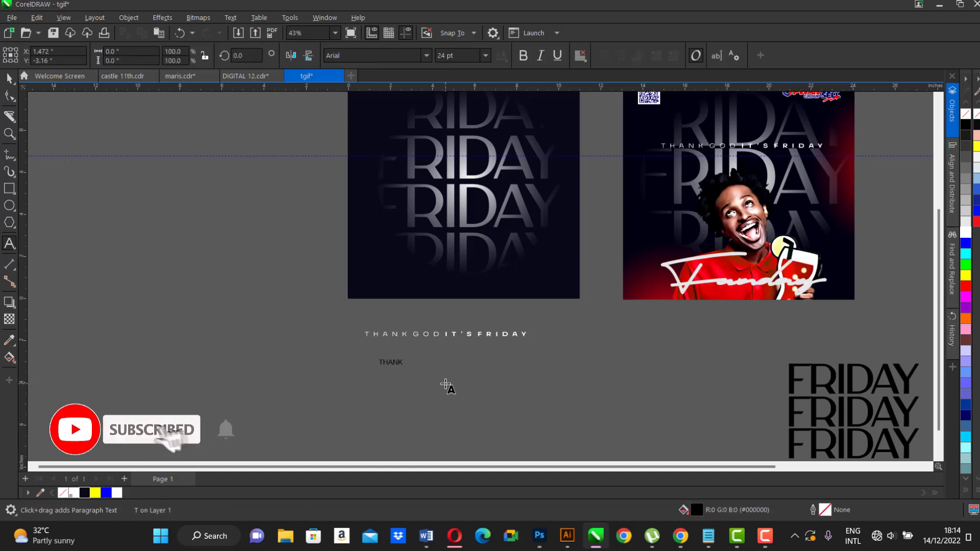
pyautogui.write(' GO')
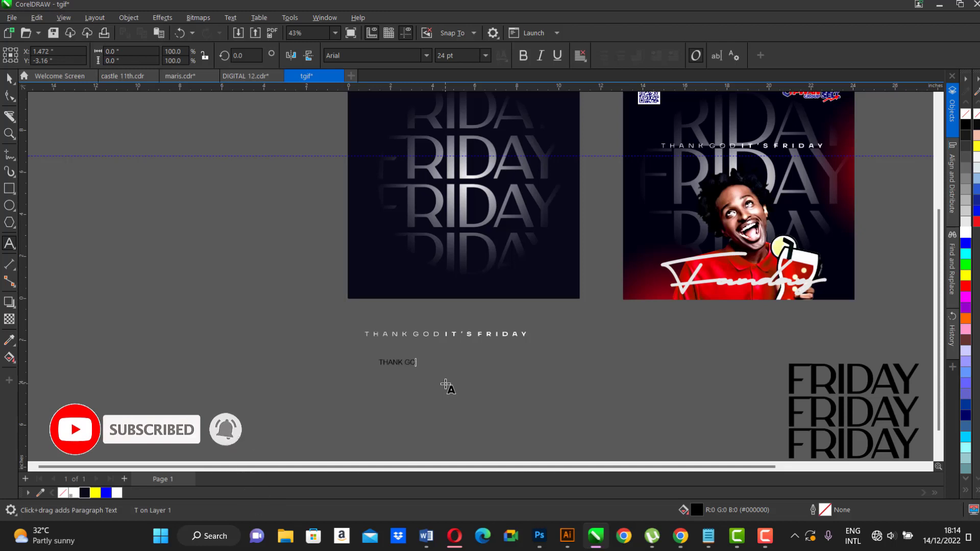
pyautogui.write('D ')
pyautogui.write('IT')
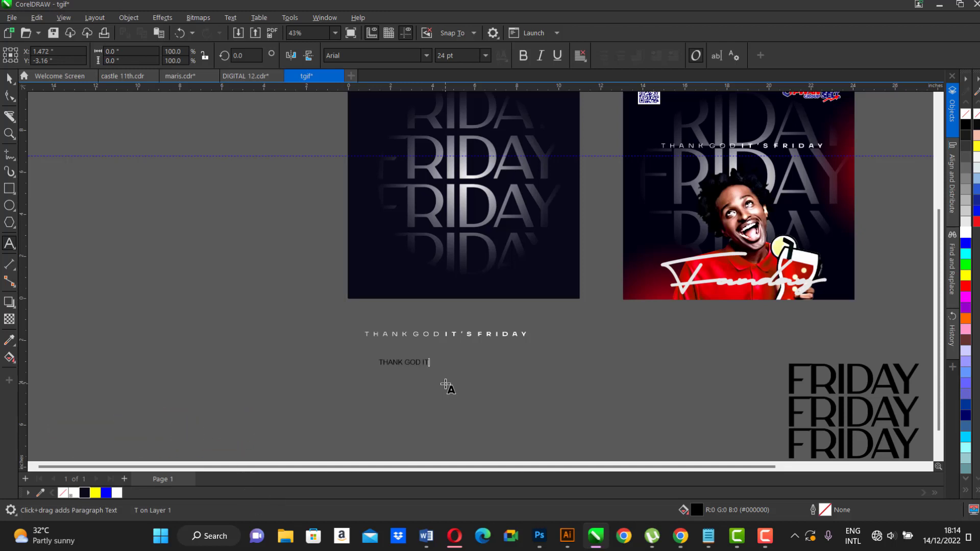
pyautogui.write("'S")
pyautogui.press('Escape')
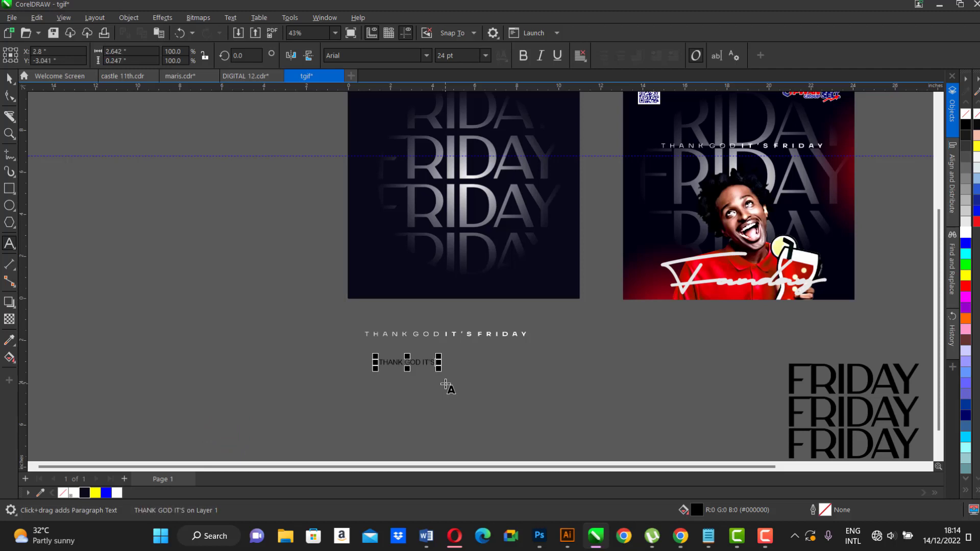
pyautogui.write('FRIDAY')
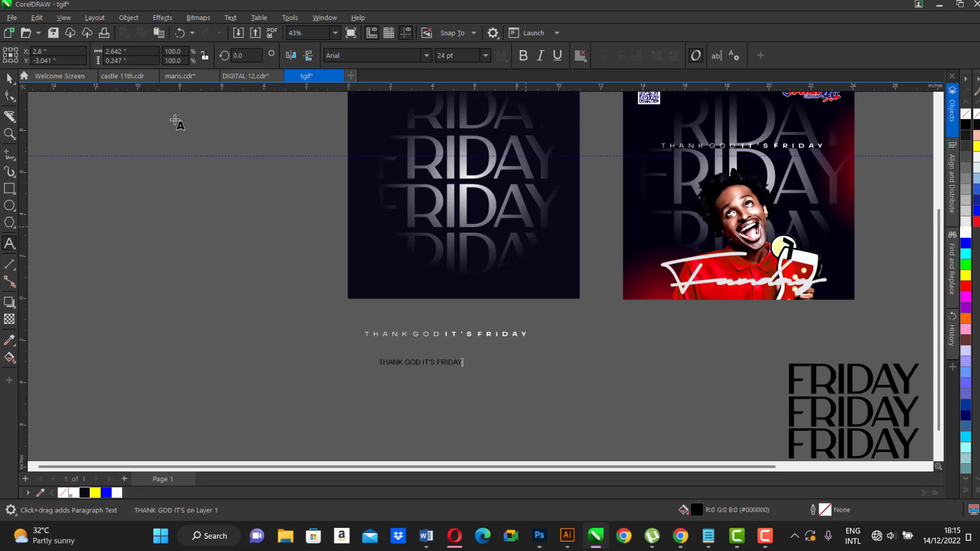
pyautogui.press('Escape')
pyautogui.scroll(2, 427, 376)
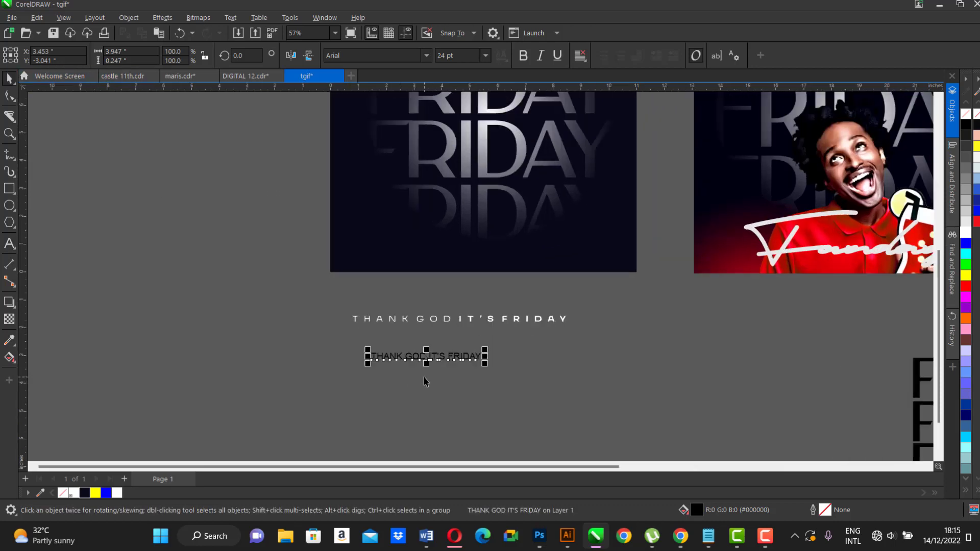
pyautogui.scroll(2, 427, 376)
pyautogui.scroll(2, 426, 376)
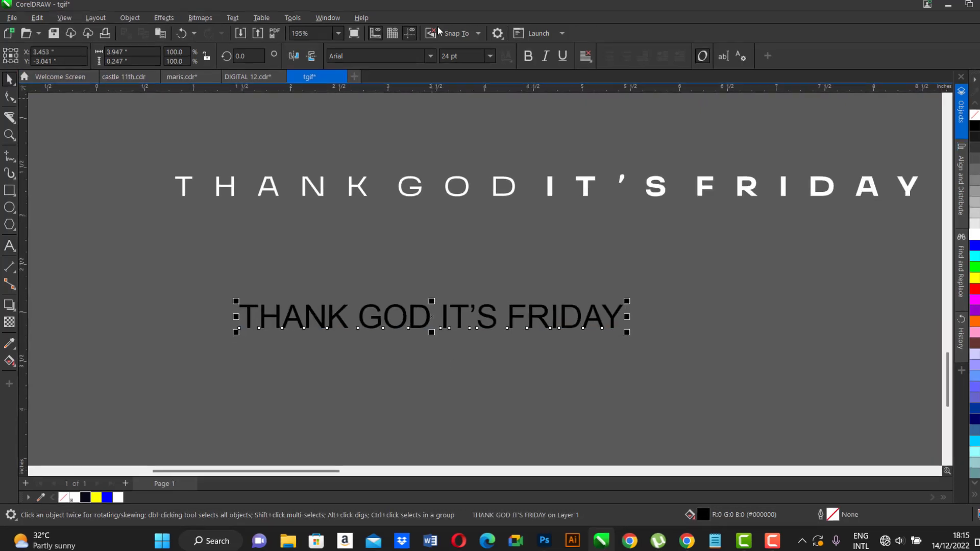
pyautogui.click(427, 54)
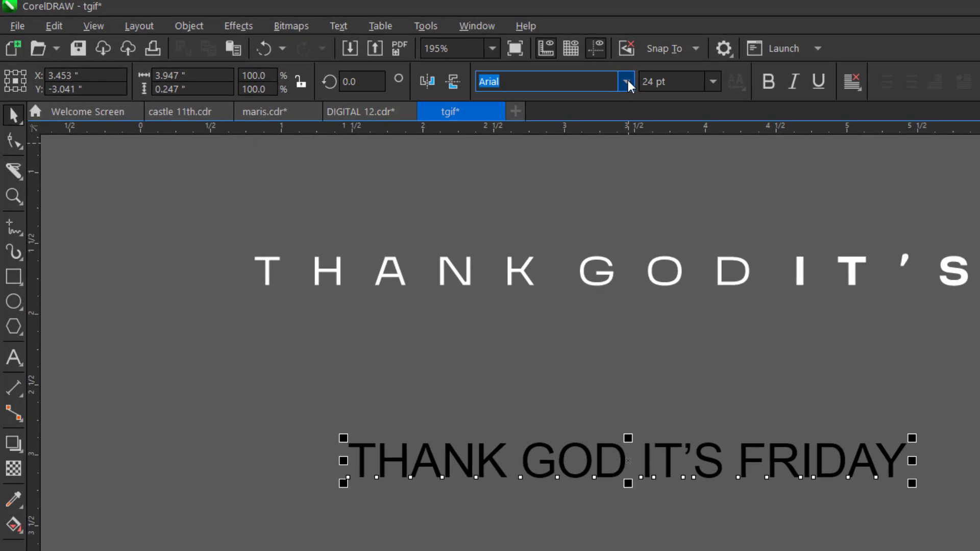
# - Set the new text line's font to Grandis Extended
pyautogui.click(627, 82)
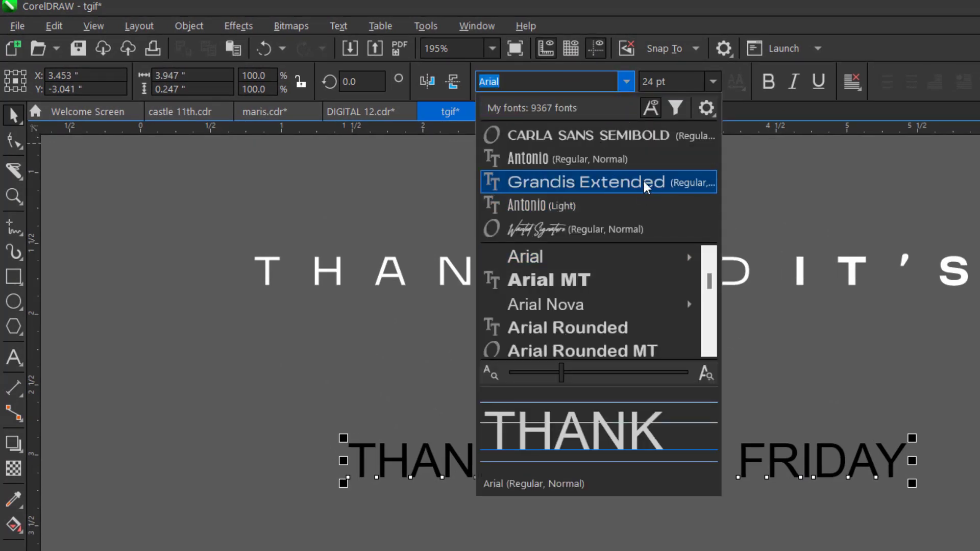
pyautogui.click(643, 182)
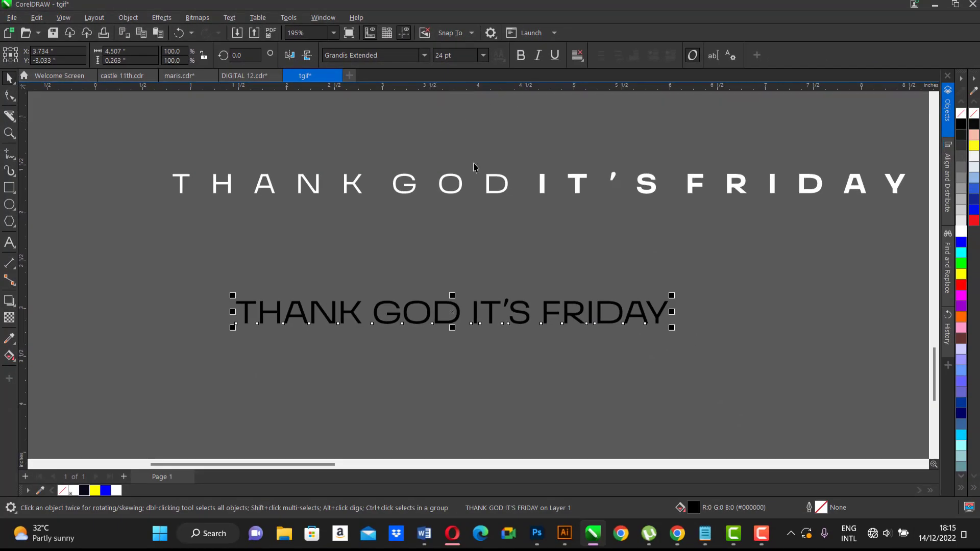
pyautogui.click(526, 351)
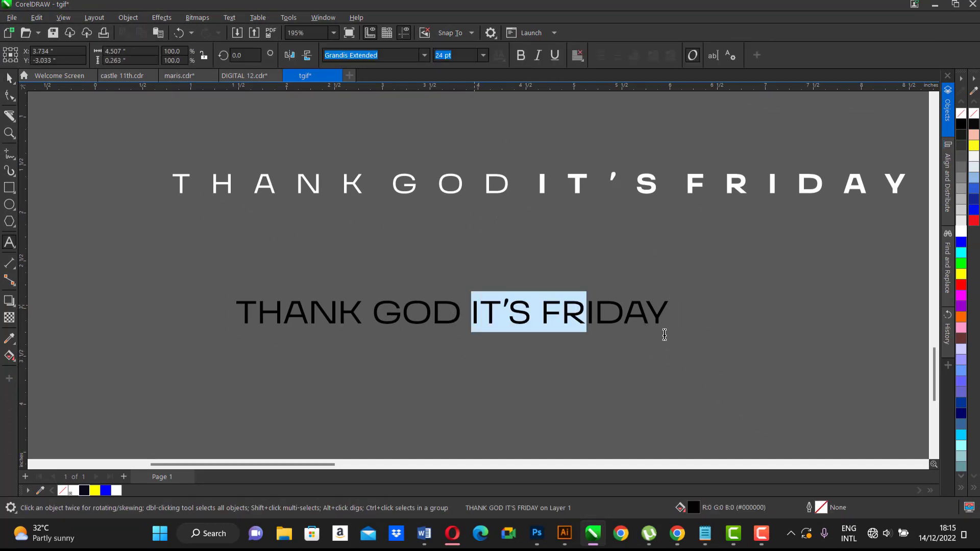
# - Make the words IT'S FRIDAY bold in the new line
pyautogui.moveTo(472, 306); pyautogui.dragTo(696, 331)
pyautogui.click(520, 55)
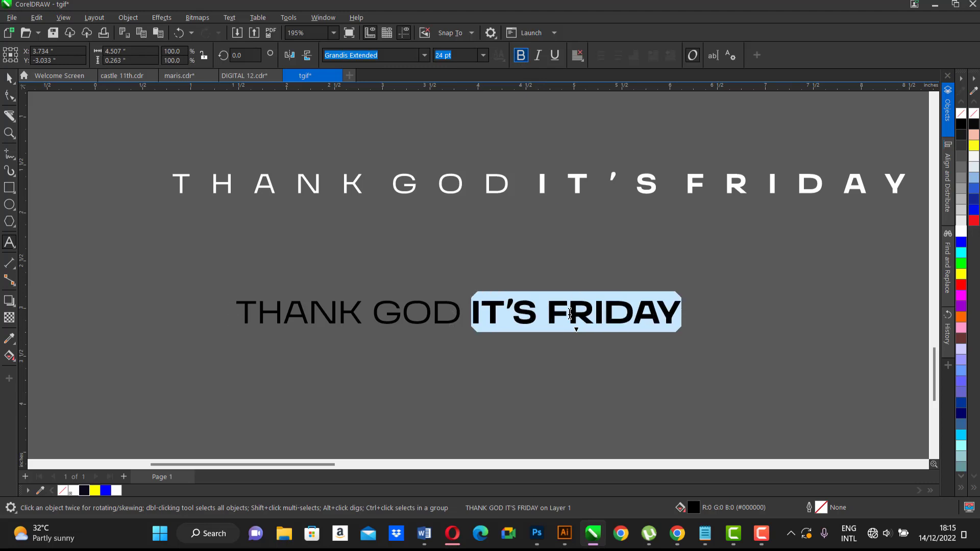
pyautogui.click(10, 78)
pyautogui.scroll(-2, 332, 259)
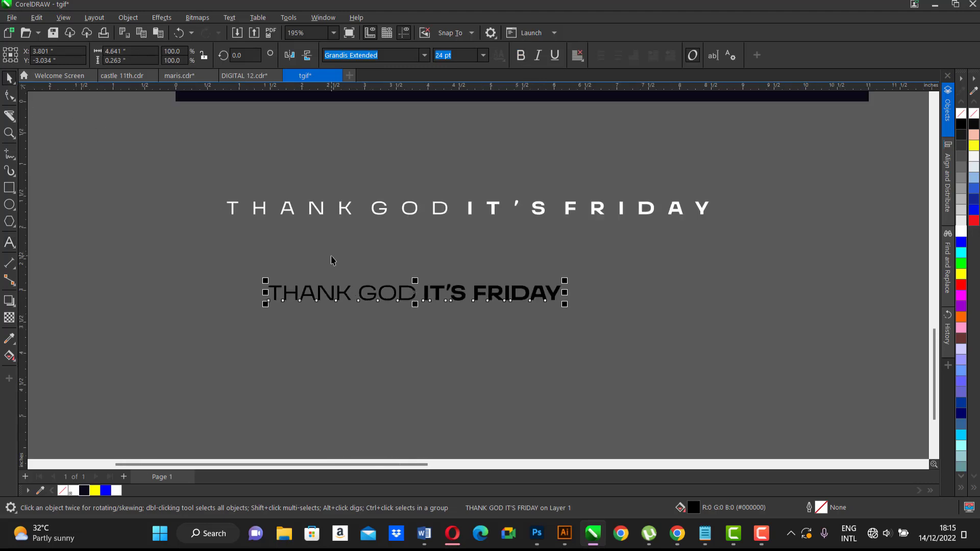
pyautogui.scroll(-1, 518, 258)
# - Try copying the white tagline's properties onto the black line, then undo it
pyautogui.click(512, 225)
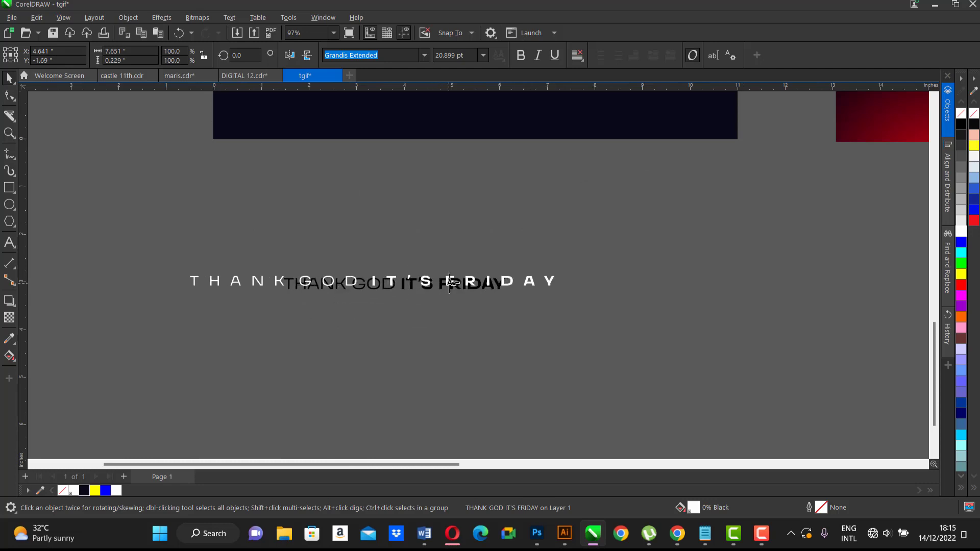
pyautogui.moveTo(512, 226); pyautogui.dragTo(451, 285)
pyautogui.click(507, 378)
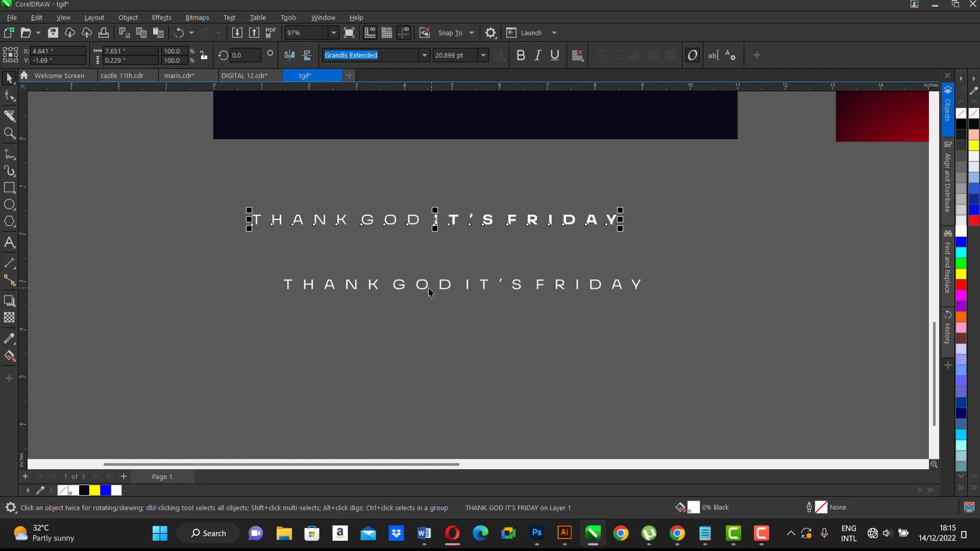
pyautogui.doubleClick(466, 292)
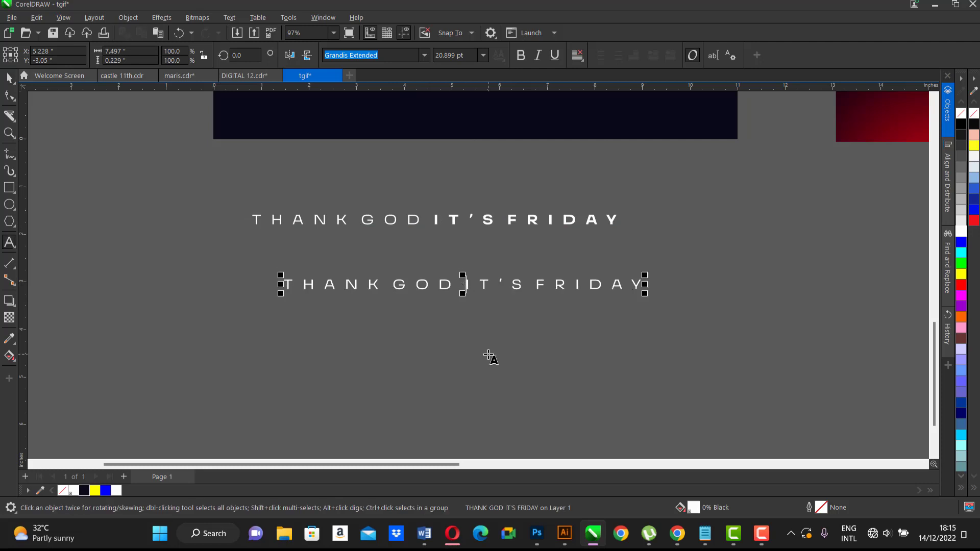
pyautogui.hotkey('ctrl', 'z')
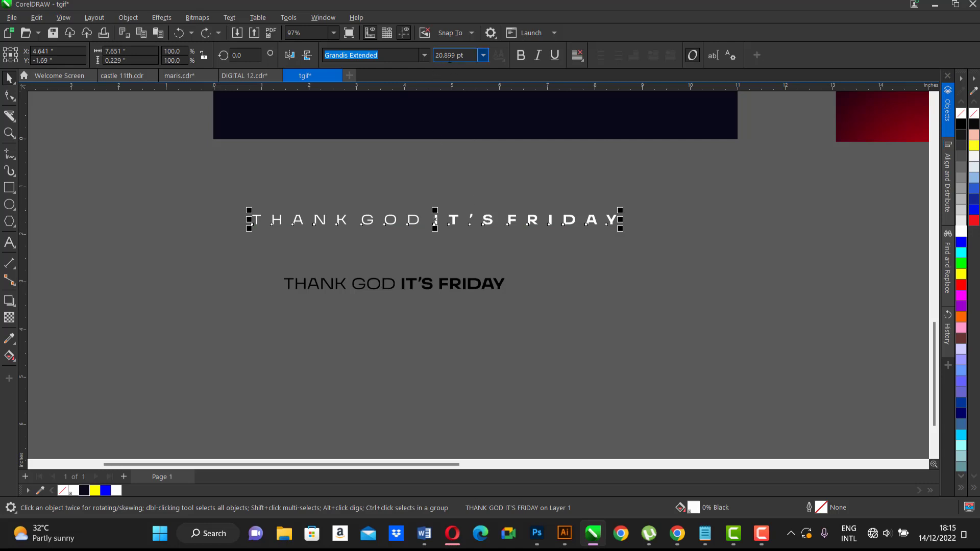
# - Set the black line to 20.889 pt and widen its letter spacing with the Shape tool
pyautogui.click(462, 285)
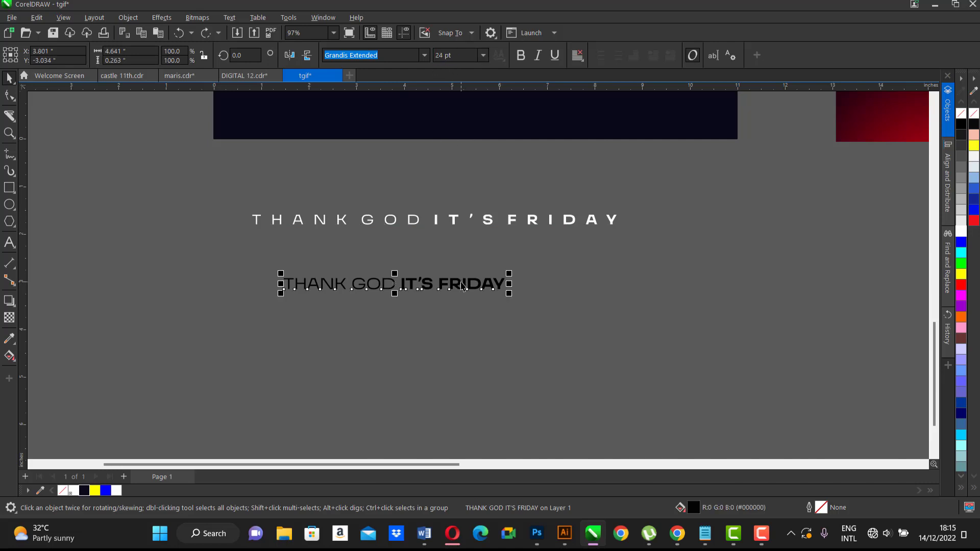
pyautogui.click(439, 55)
pyautogui.write('20.889')
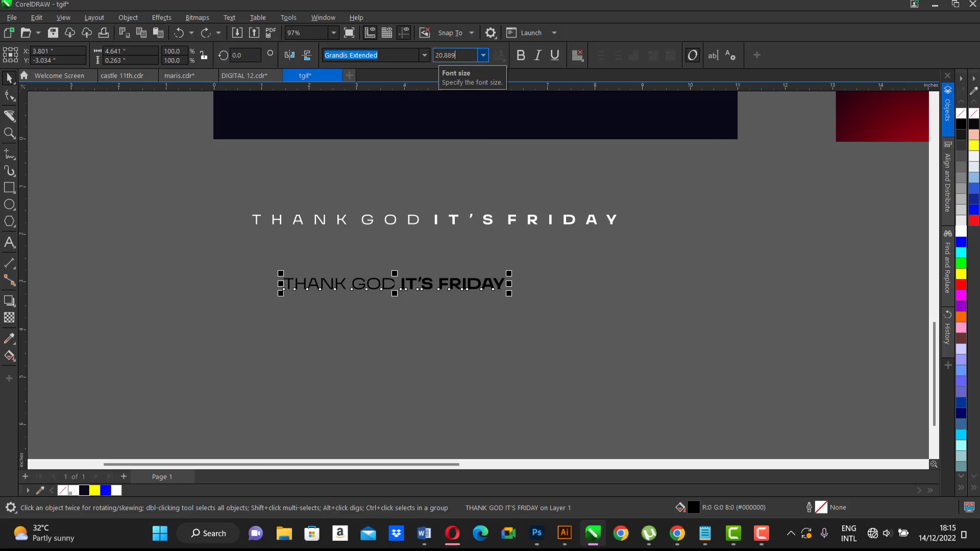
pyautogui.press('Return')
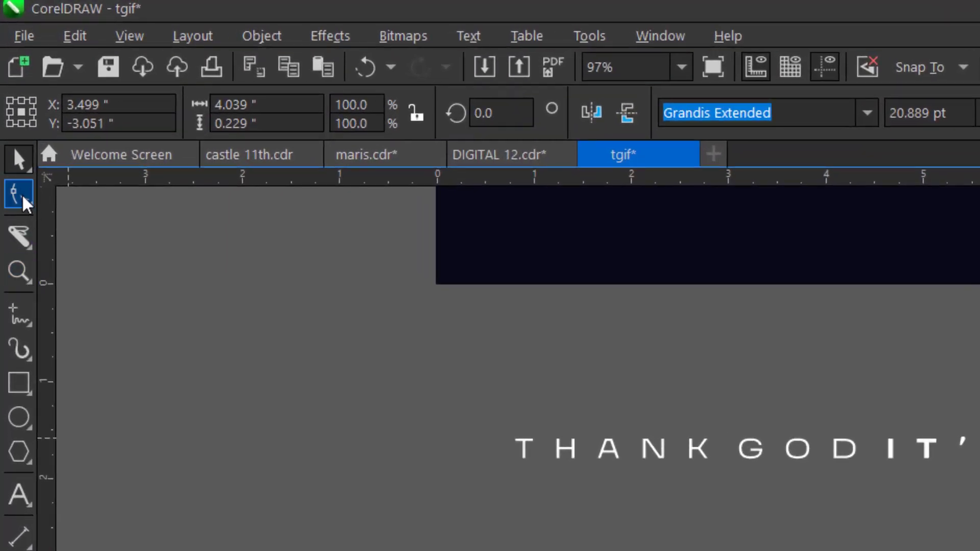
pyautogui.click(22, 193)
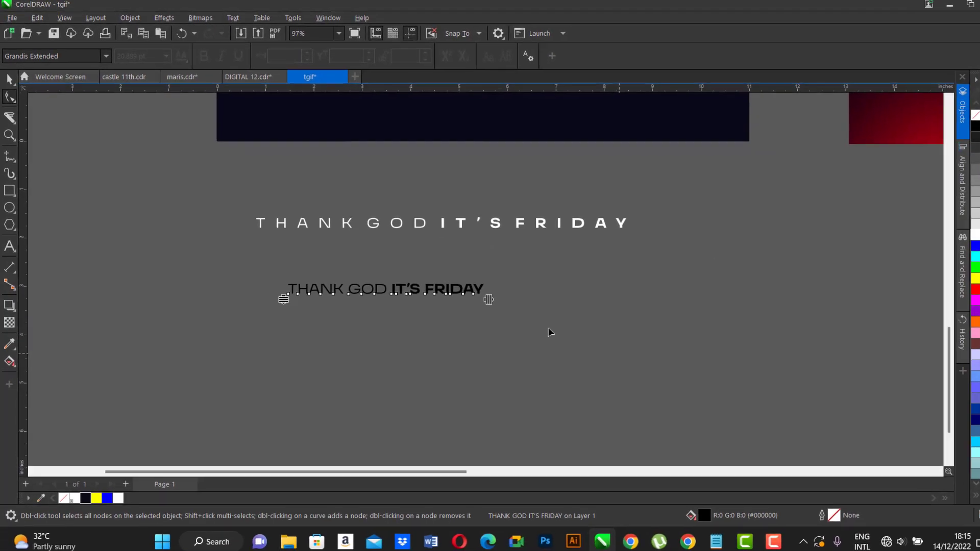
pyautogui.moveTo(836, 457); pyautogui.dragTo(971, 442)
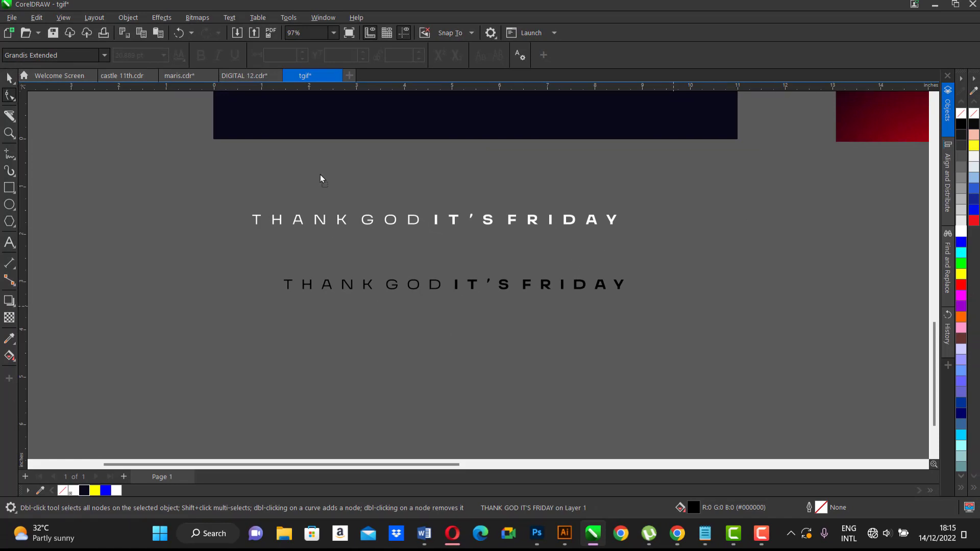
# - Move the pink-shirt man photo left of the navy poster and scale it to 449.5%
pyautogui.scroll(-5, 496, 141)
pyautogui.press('space')
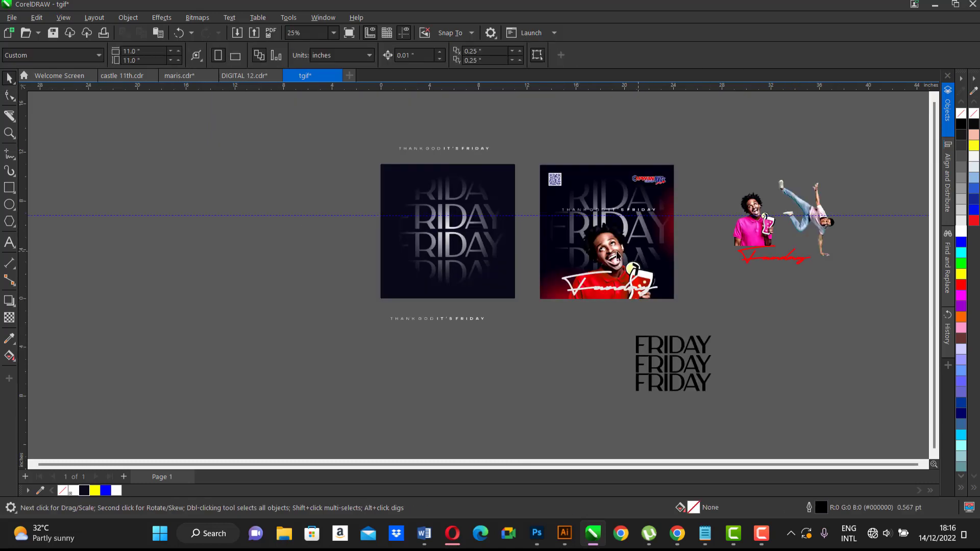
pyautogui.moveTo(743, 232); pyautogui.dragTo(307, 234)
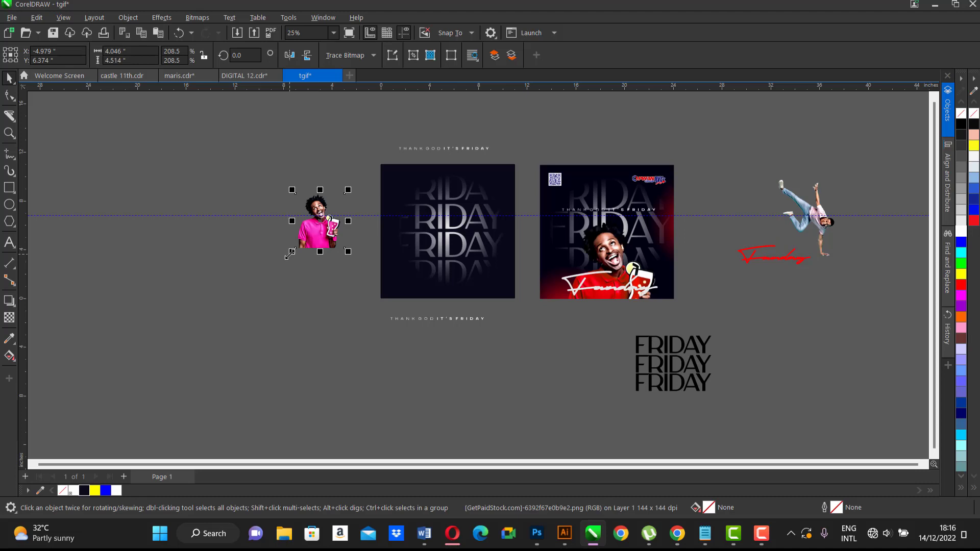
pyautogui.moveTo(289, 254); pyautogui.dragTo(190, 318)
pyautogui.scroll(1, 298, 267)
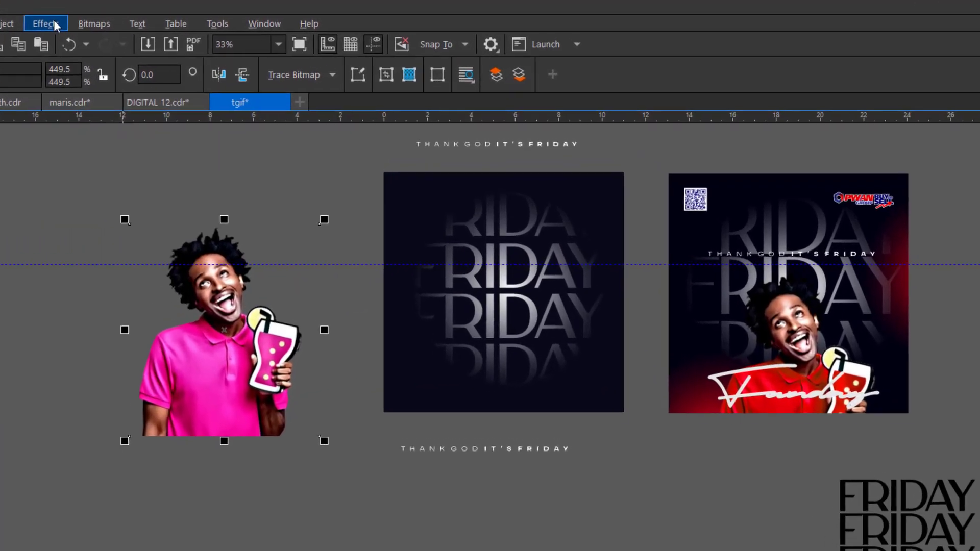
pyautogui.click(162, 17)
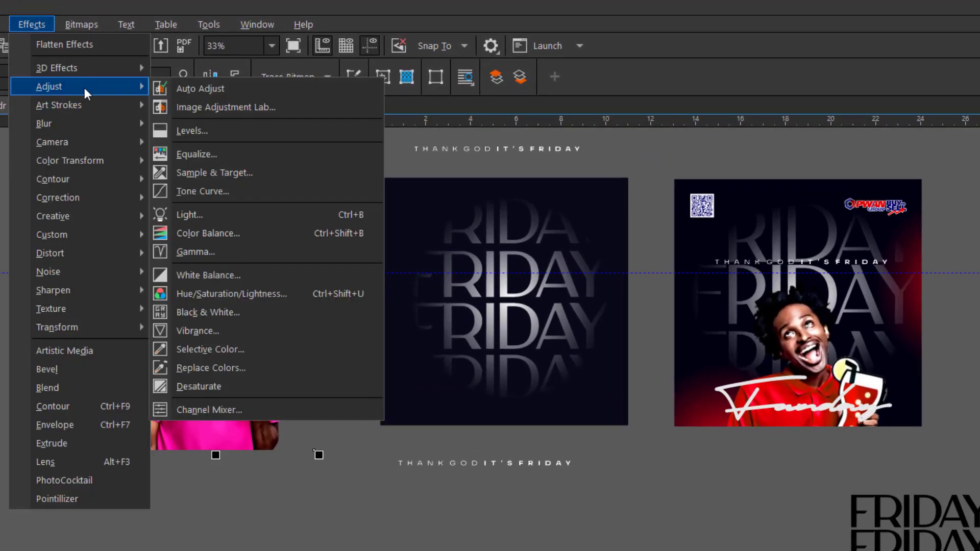
pyautogui.moveTo(49, 87)
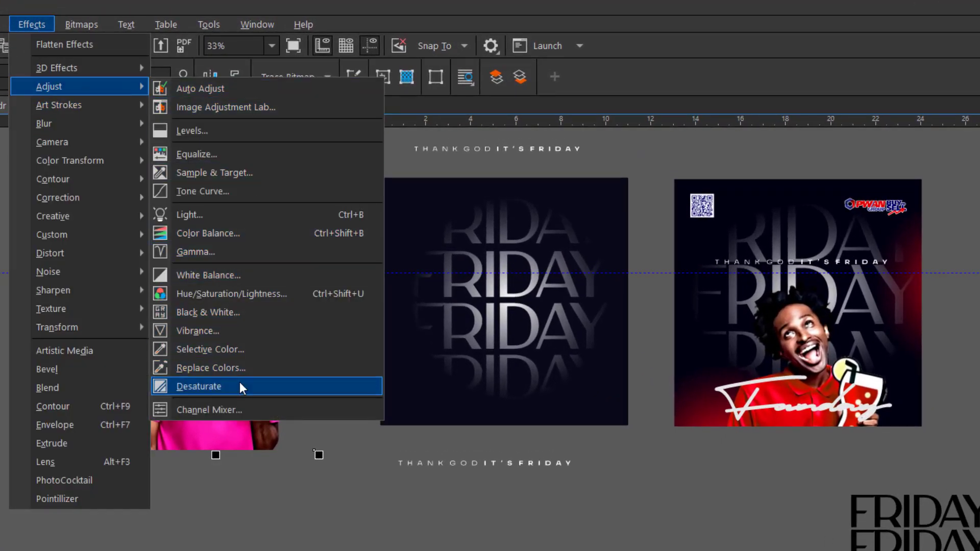
# - In Replace Colors, sample the pink shirt as the original colour and choose red as new
pyautogui.click(250, 367)
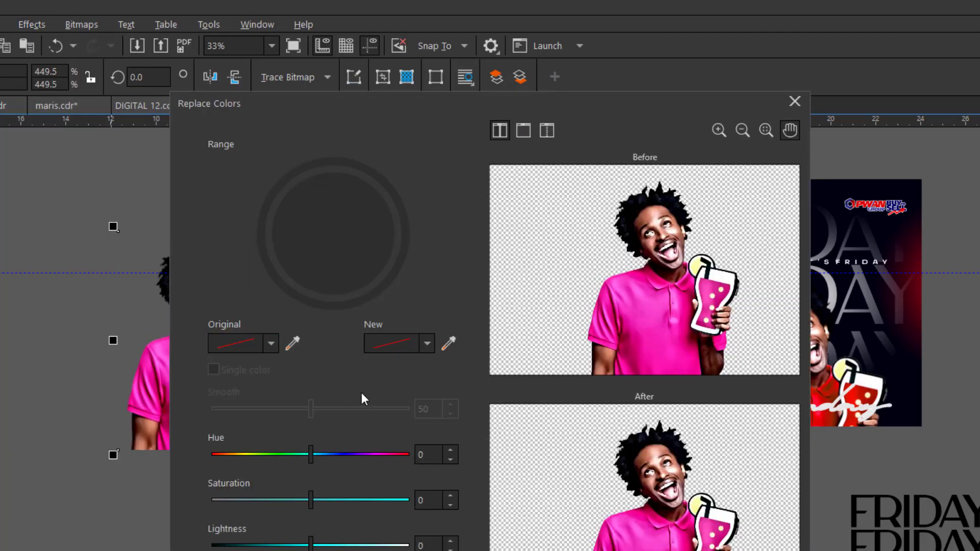
pyautogui.click(293, 343)
pyautogui.click(648, 328)
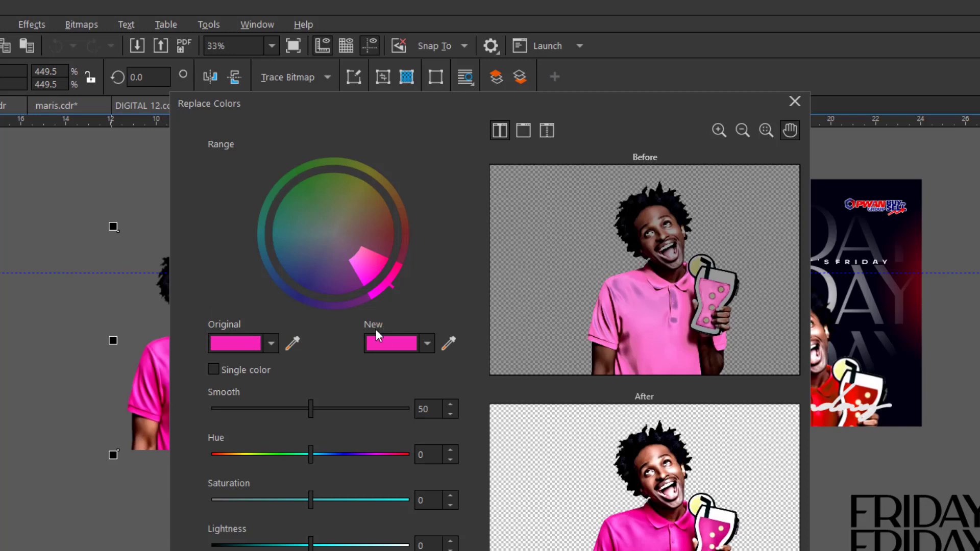
pyautogui.click(448, 344)
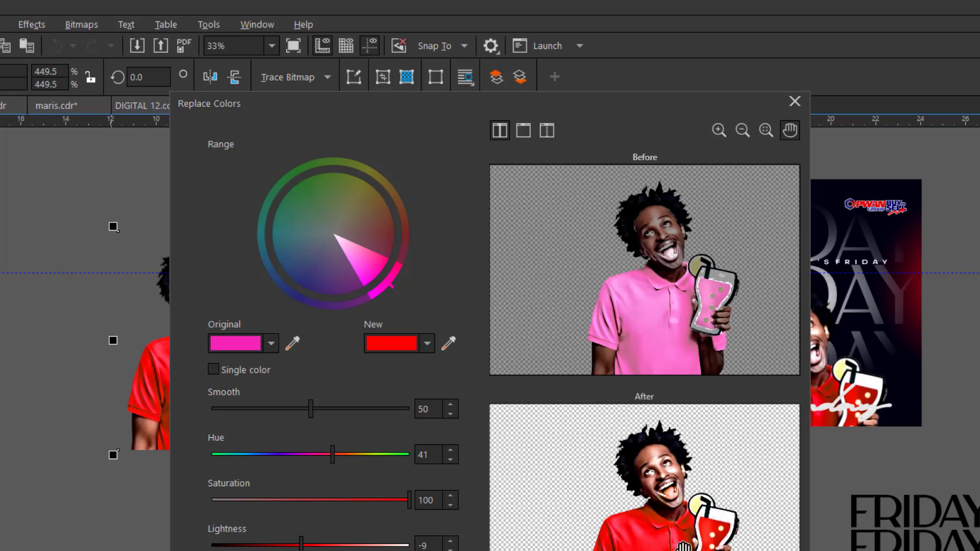
pyautogui.click(409, 500)
# - Tune the replacement hue to 49 and darken the red, then apply it to the photo
pyautogui.moveTo(369, 294); pyautogui.dragTo(363, 296)
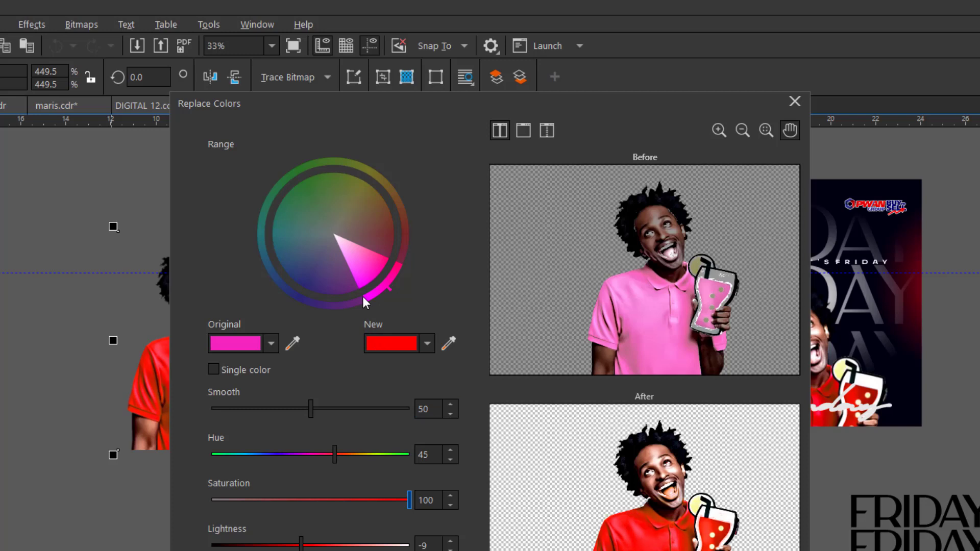
pyautogui.moveTo(402, 265); pyautogui.dragTo(410, 257)
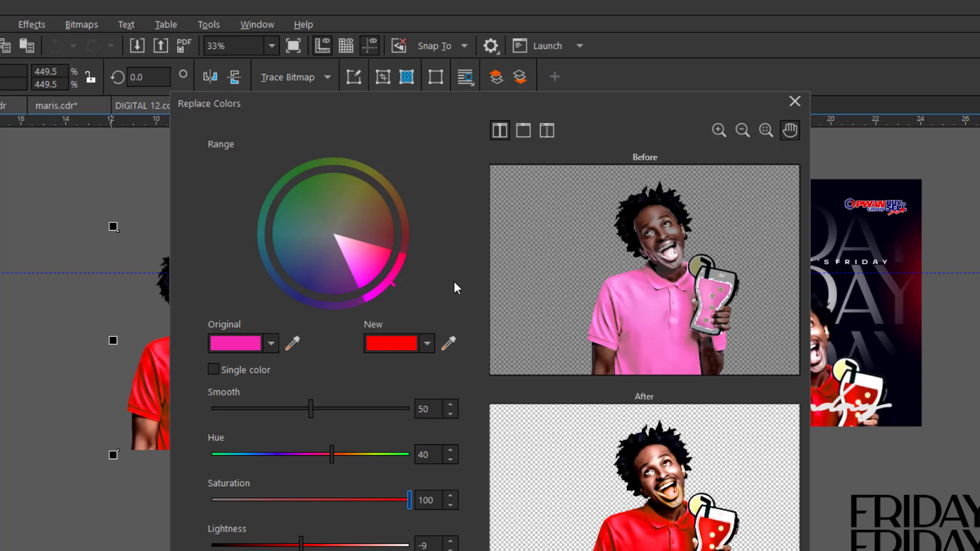
pyautogui.moveTo(404, 267); pyautogui.dragTo(379, 271)
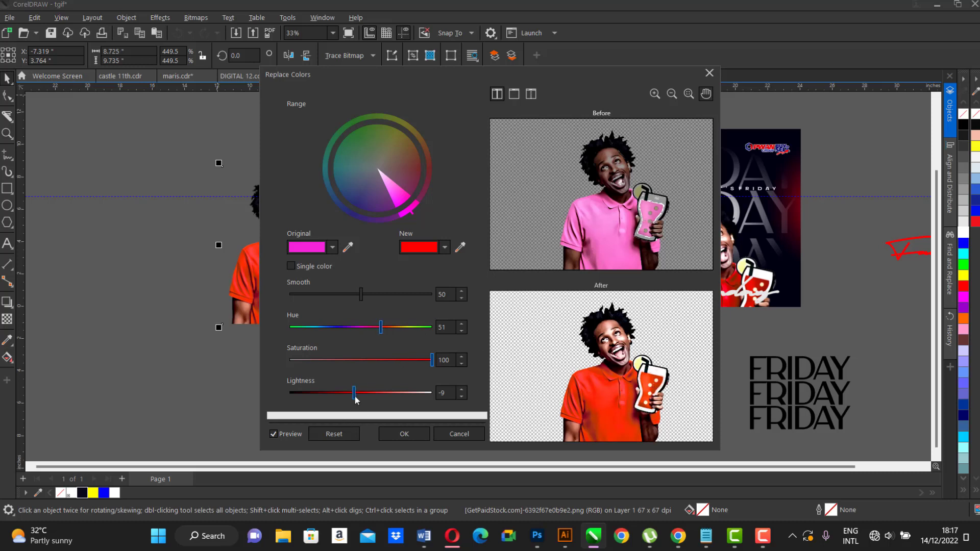
pyautogui.moveTo(352, 394); pyautogui.dragTo(340, 397)
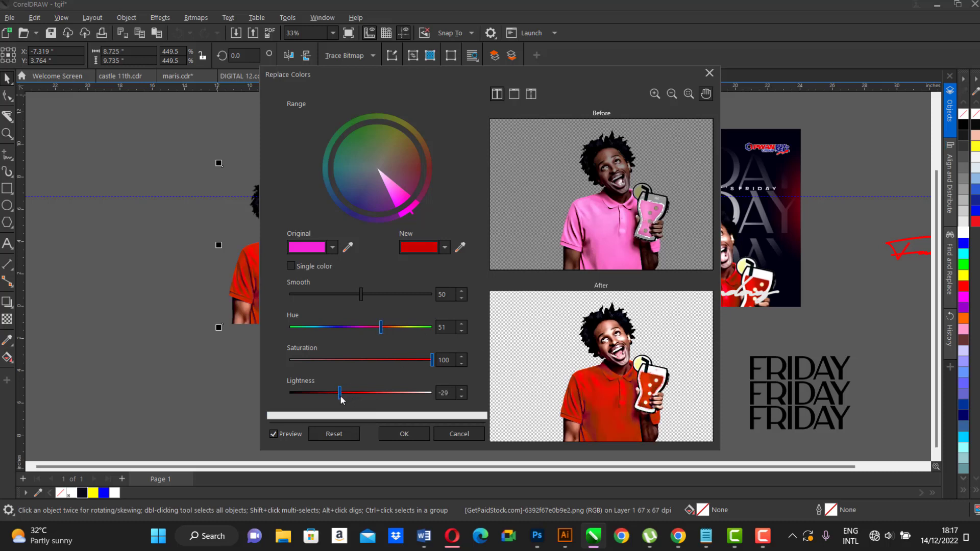
pyautogui.moveTo(341, 396); pyautogui.dragTo(347, 396)
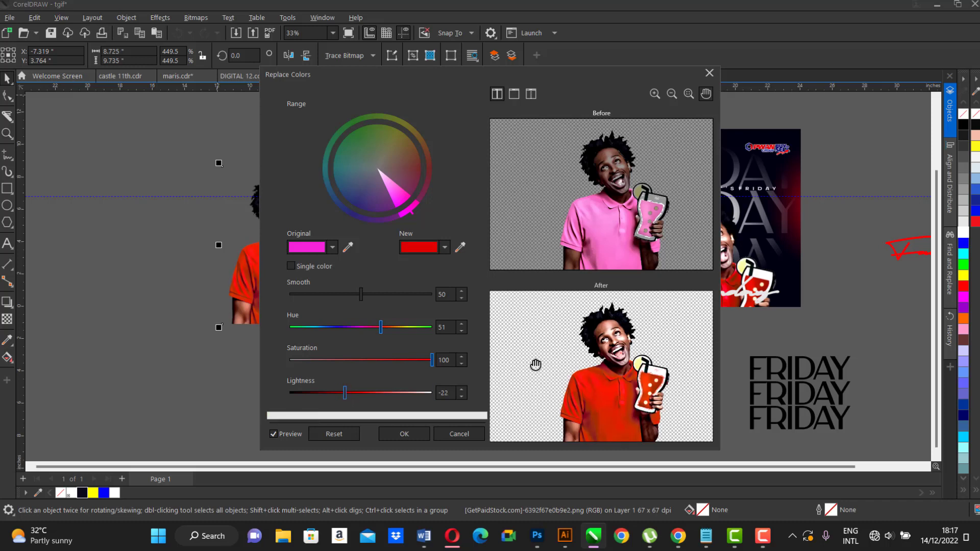
pyautogui.click(404, 434)
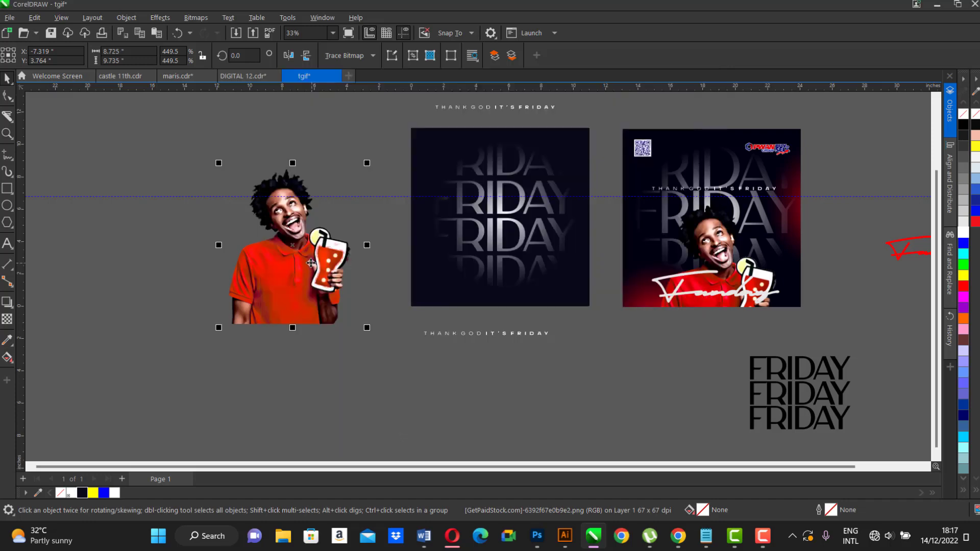
# - Move the red-shirt photo under the navy poster and PowerClip it inside the poster
pyautogui.scroll(-2, 298, 253)
pyautogui.scroll(-1, 296, 261)
pyautogui.moveTo(295, 262)
pyautogui.mouseDown()
pyautogui.moveTo(322, 311)
pyautogui.moveTo(387, 337)
pyautogui.mouseUp()
pyautogui.scroll(1, 340, 309)
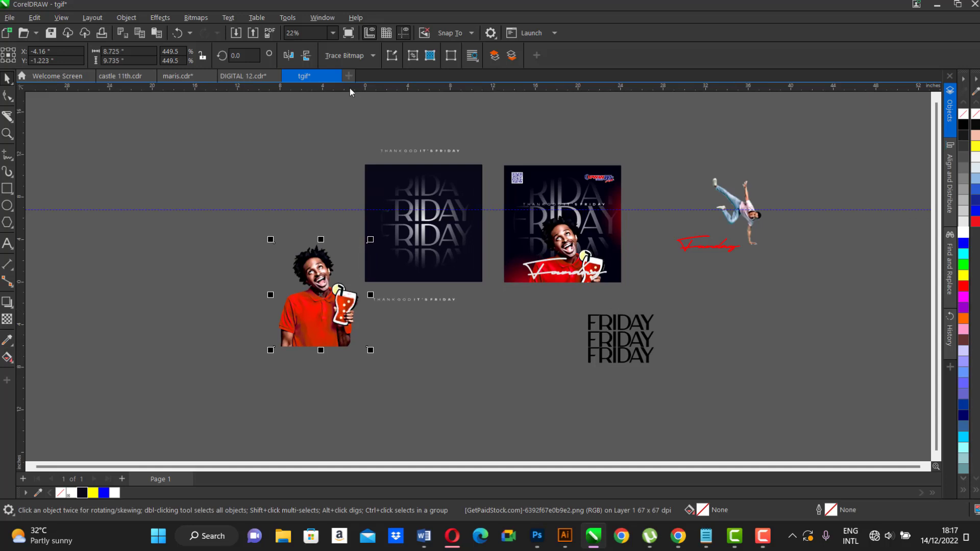
pyautogui.moveTo(312, 330); pyautogui.dragTo(428, 344)
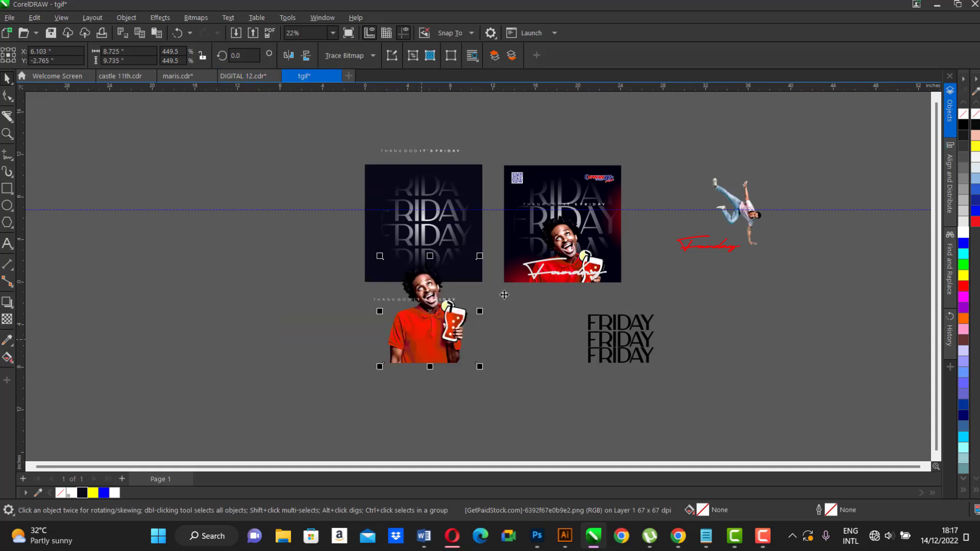
pyautogui.rightClick(427, 330)
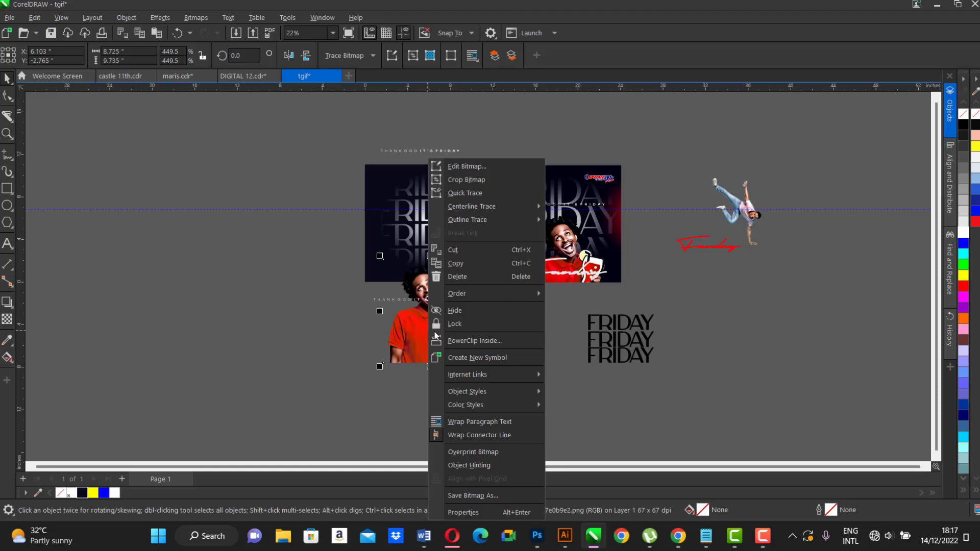
pyautogui.click(475, 335)
pyautogui.click(431, 240)
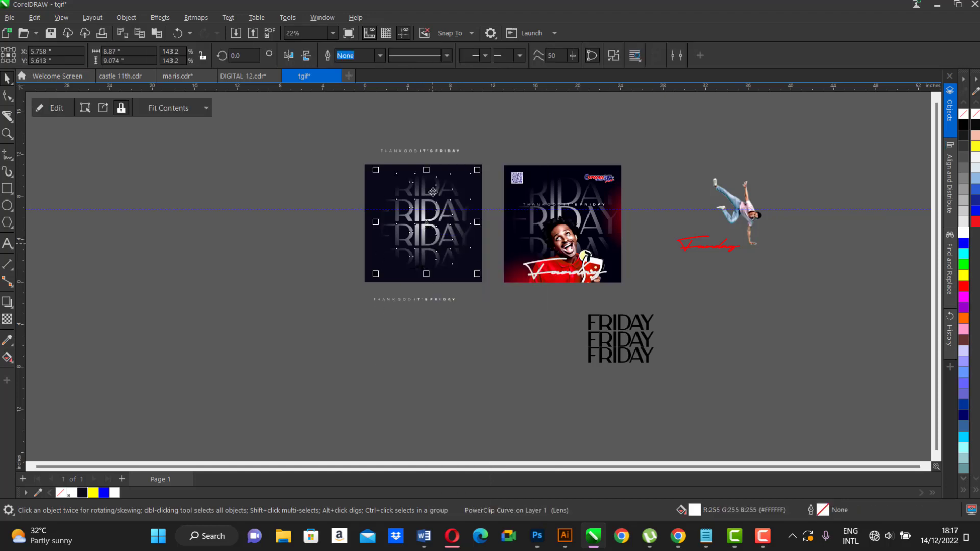
# - Edit the PowerClip contents to raise, enlarge and reposition the man photo over the FRIDAY stack
pyautogui.click(43, 108)
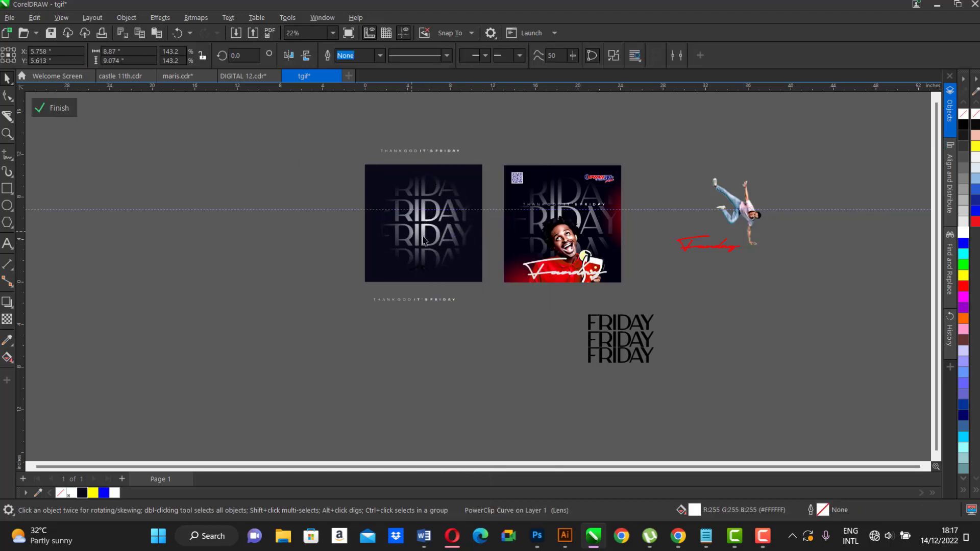
pyautogui.moveTo(432, 342)
pyautogui.mouseDown()
pyautogui.moveTo(433, 292)
pyautogui.moveTo(435, 304)
pyautogui.mouseUp()
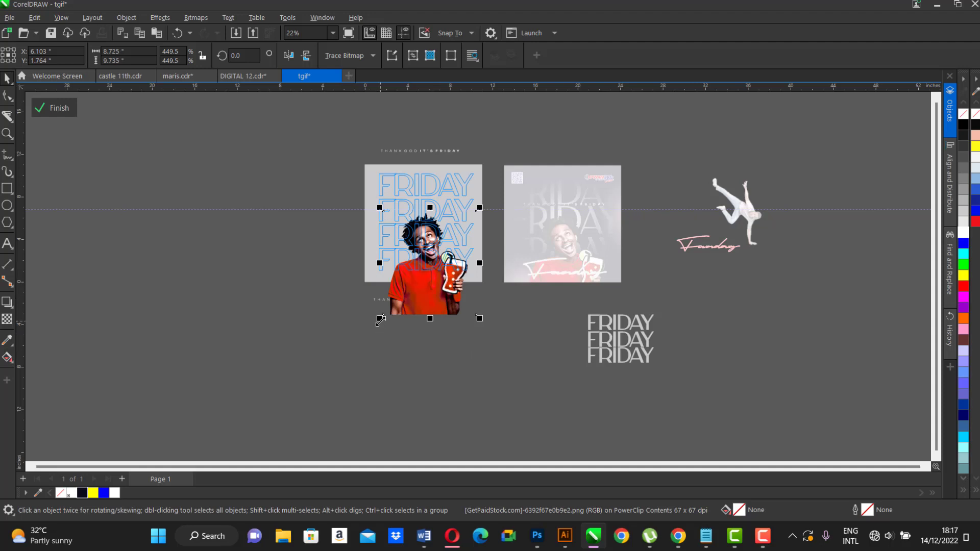
pyautogui.moveTo(380, 320); pyautogui.dragTo(367, 332)
pyautogui.moveTo(437, 325)
pyautogui.mouseDown()
pyautogui.moveTo(442, 316)
pyautogui.moveTo(450, 326)
pyautogui.moveTo(478, 323)
pyautogui.mouseUp()
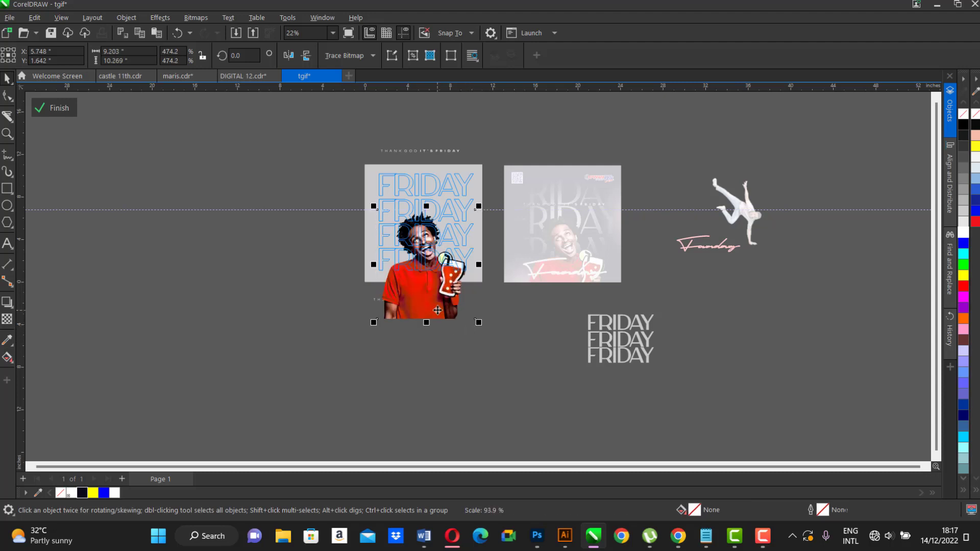
pyautogui.click(59, 108)
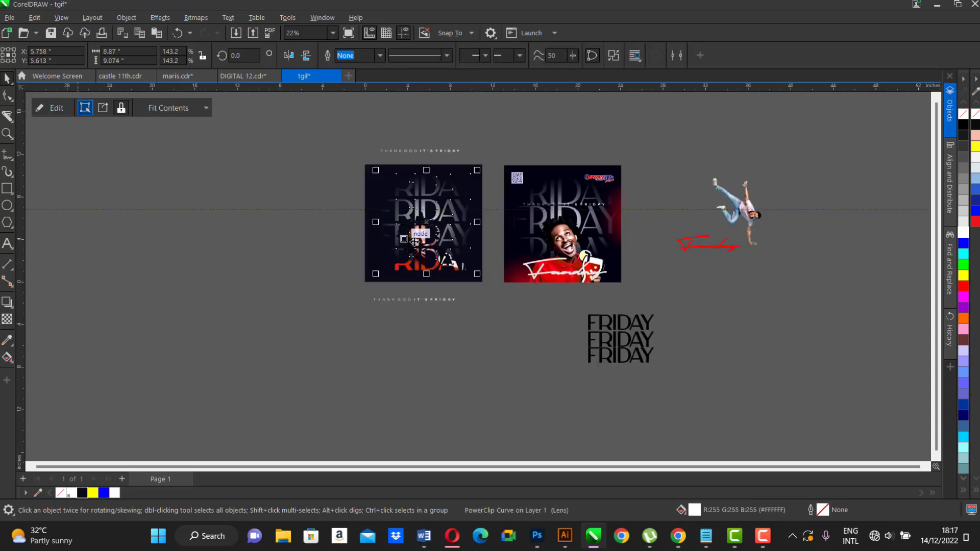
# - Select the PowerClip frame and its child FRIDAY Lens curve, then return to the whole frame
pyautogui.scroll(3, 443, 252)
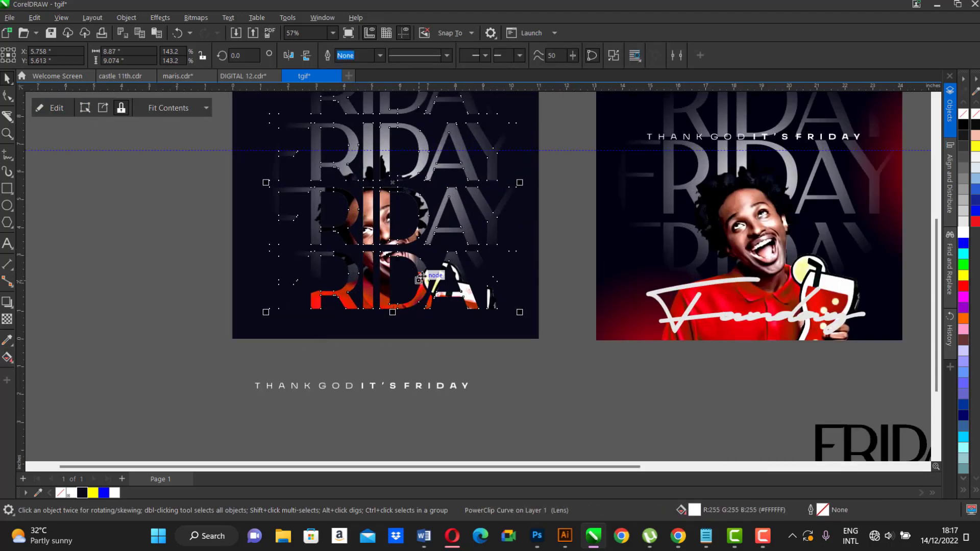
pyautogui.scroll(-2, 415, 240)
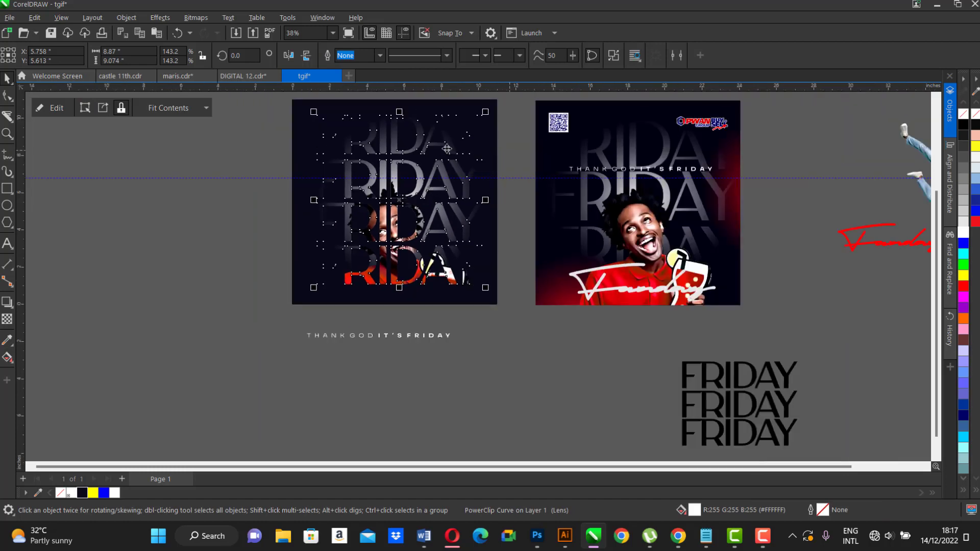
pyautogui.scroll(-1, 421, 138)
pyautogui.rightClick(421, 138)
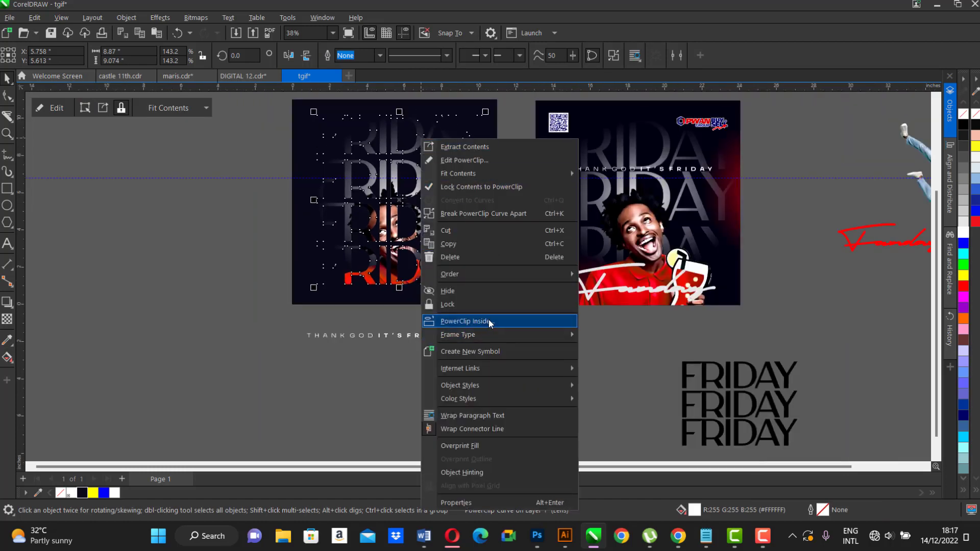
pyautogui.click(505, 327)
pyautogui.click(303, 106)
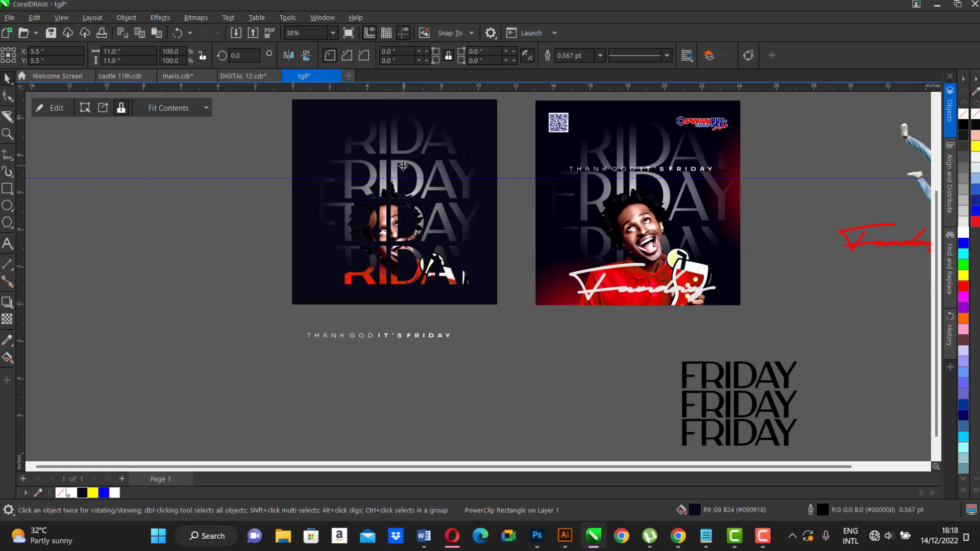
pyautogui.keyDown('ctrl'); pyautogui.click(403, 162); pyautogui.keyUp('ctrl')
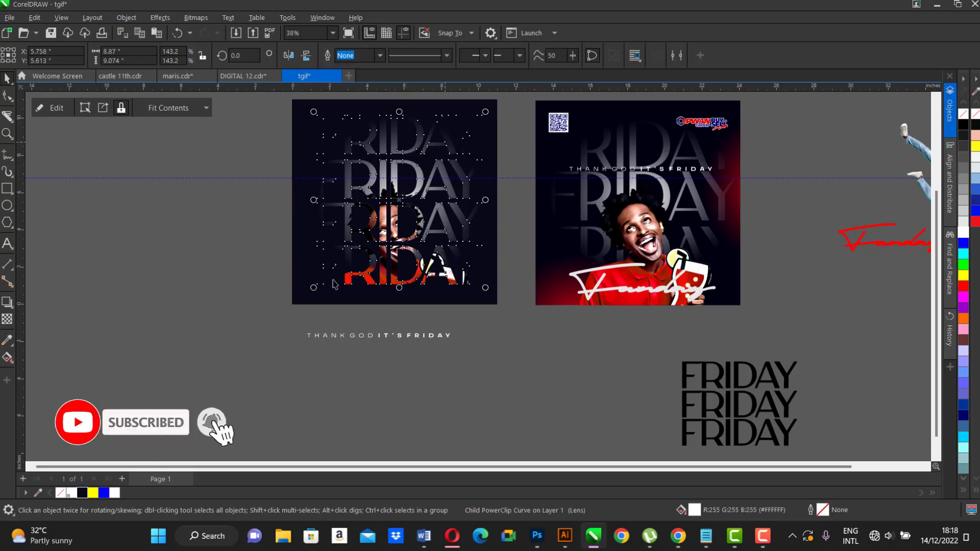
pyautogui.press('Escape')
# - Select the clipped frame and inspect its contents with Edit PowerClip and Finish
pyautogui.click(364, 144)
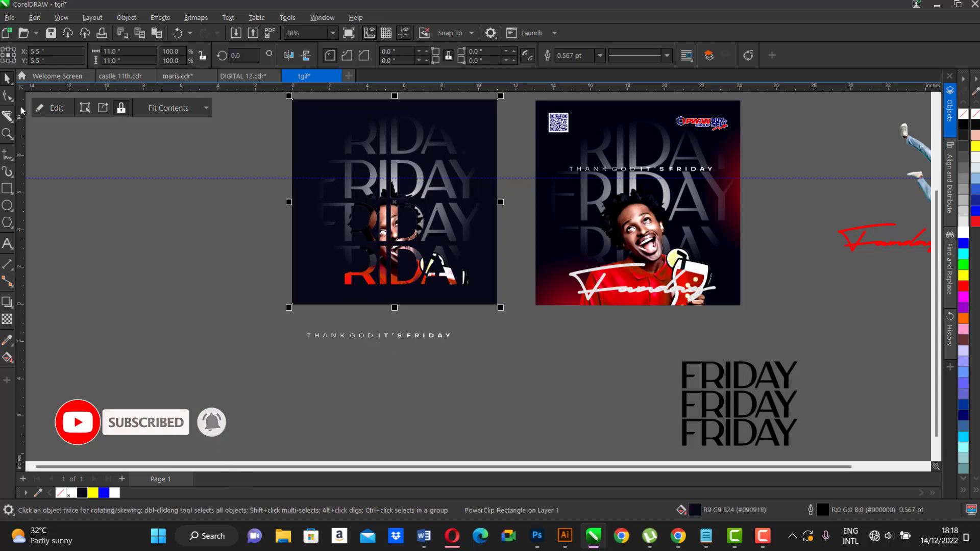
pyautogui.click(760, 541)
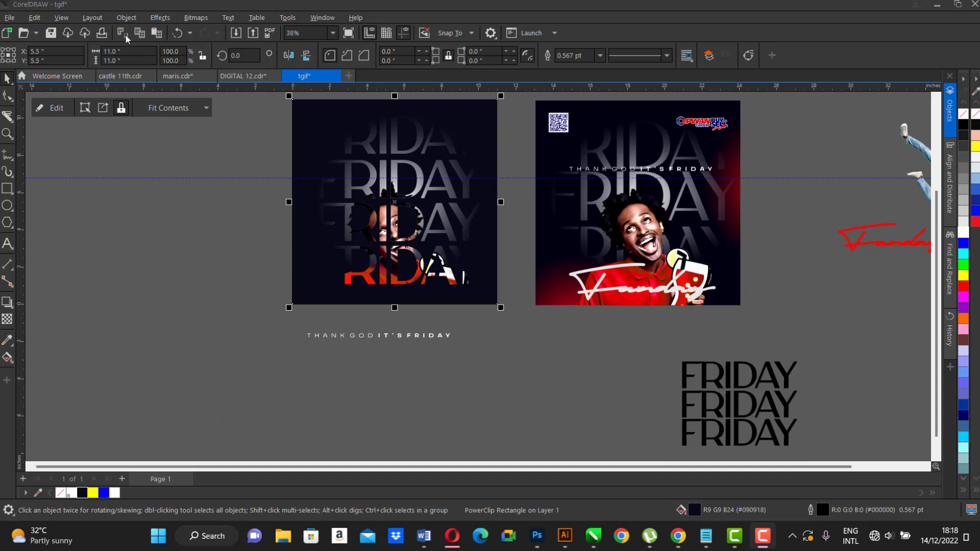
pyautogui.scroll(-1, 459, 383)
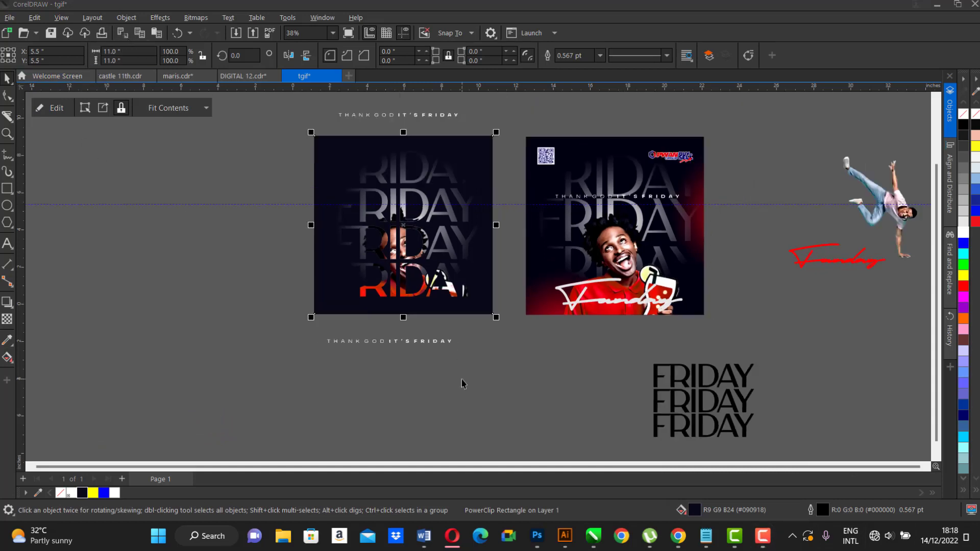
pyautogui.click(513, 383)
pyautogui.click(408, 256)
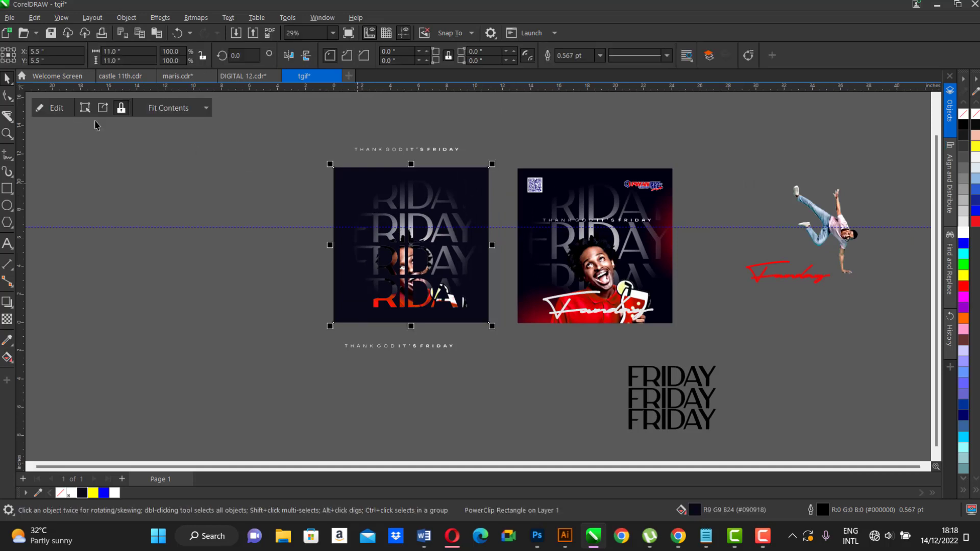
pyautogui.click(62, 112)
pyautogui.scroll(2, 410, 286)
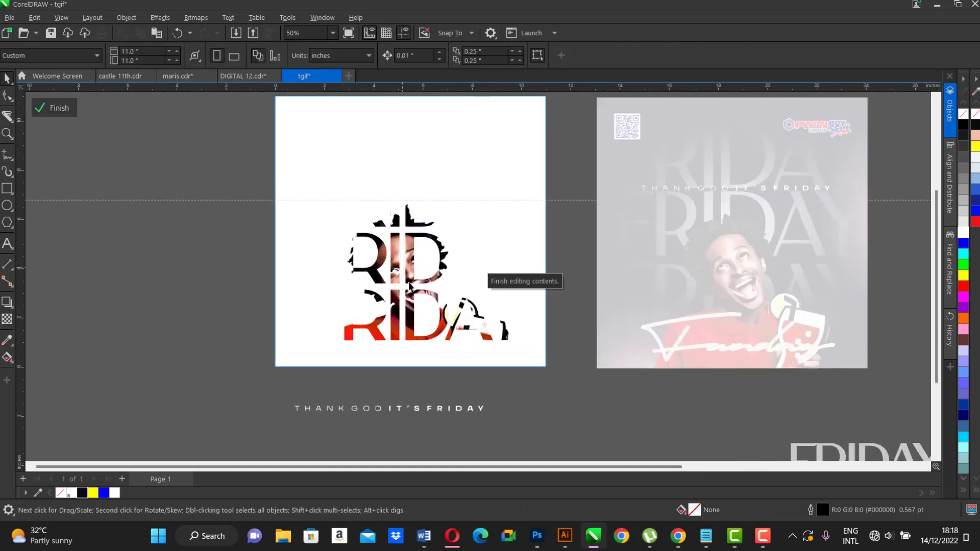
pyautogui.click(403, 324)
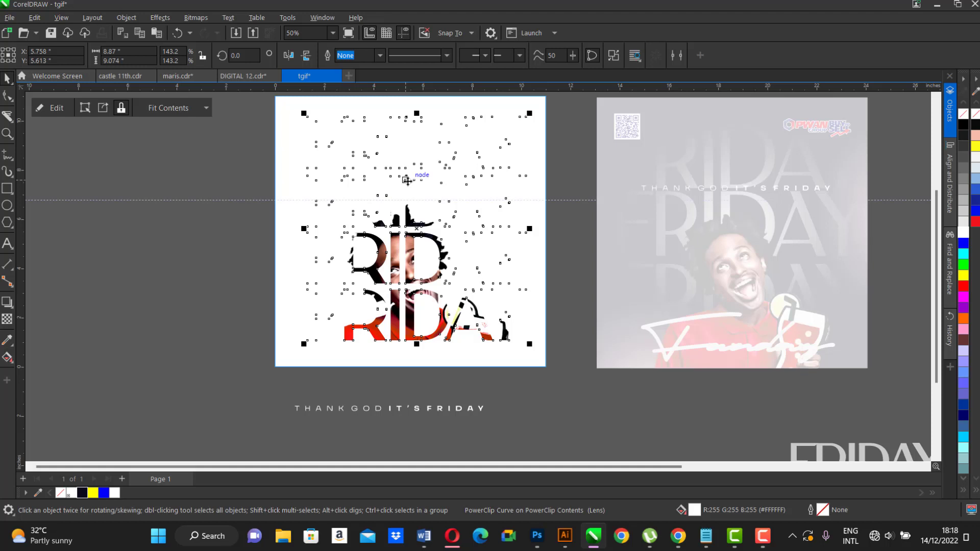
# - Undo the extra PowerClip steps so the man's photo sits out of the navy frame
pyautogui.scroll(-1, 386, 232)
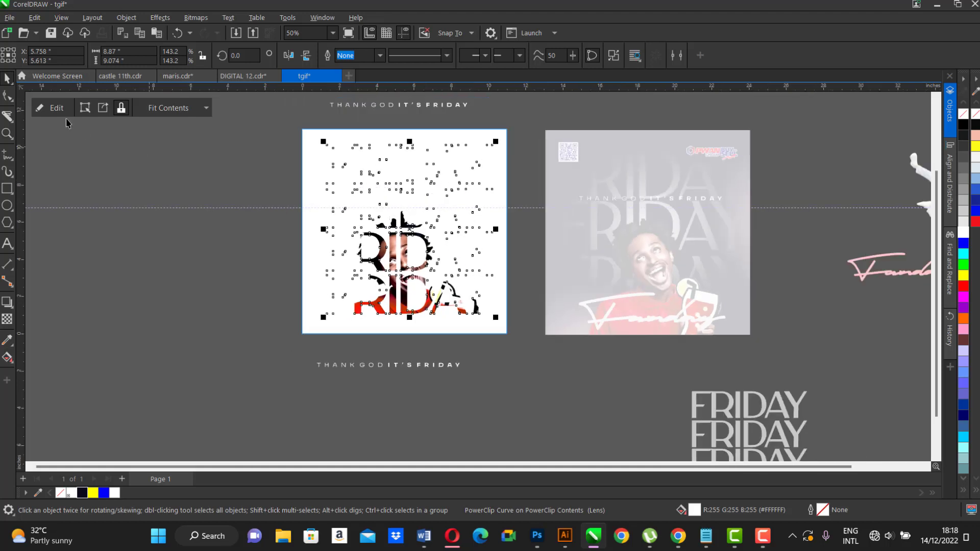
pyautogui.click(53, 108)
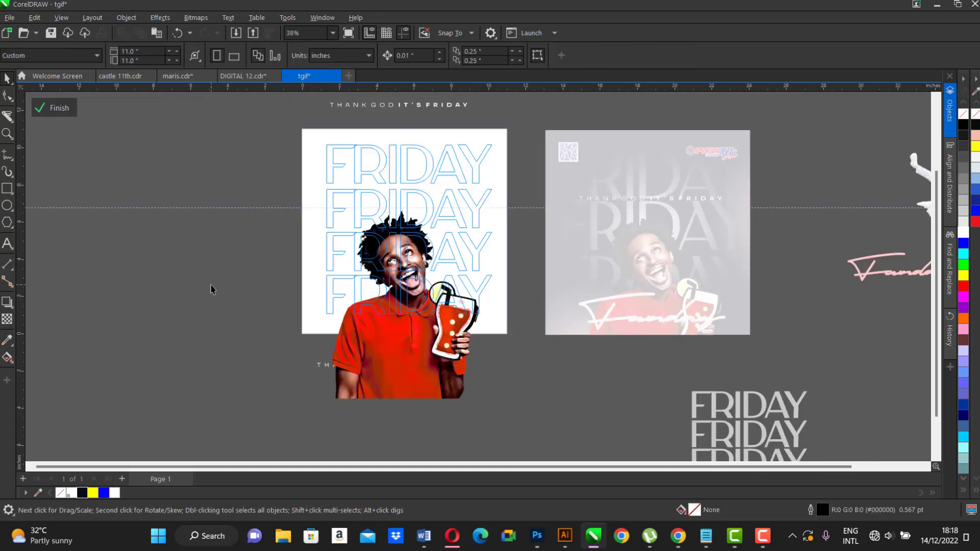
pyautogui.click(66, 108)
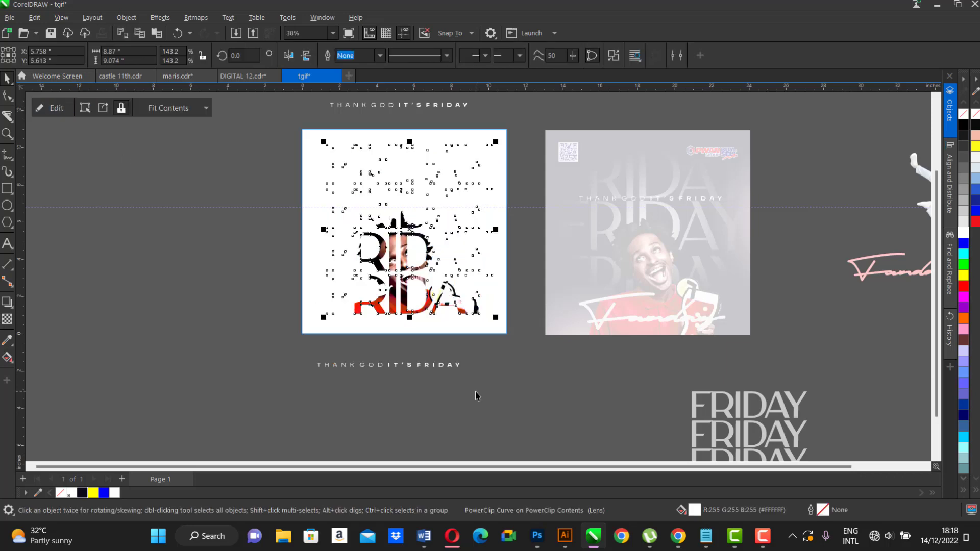
pyautogui.click(58, 107)
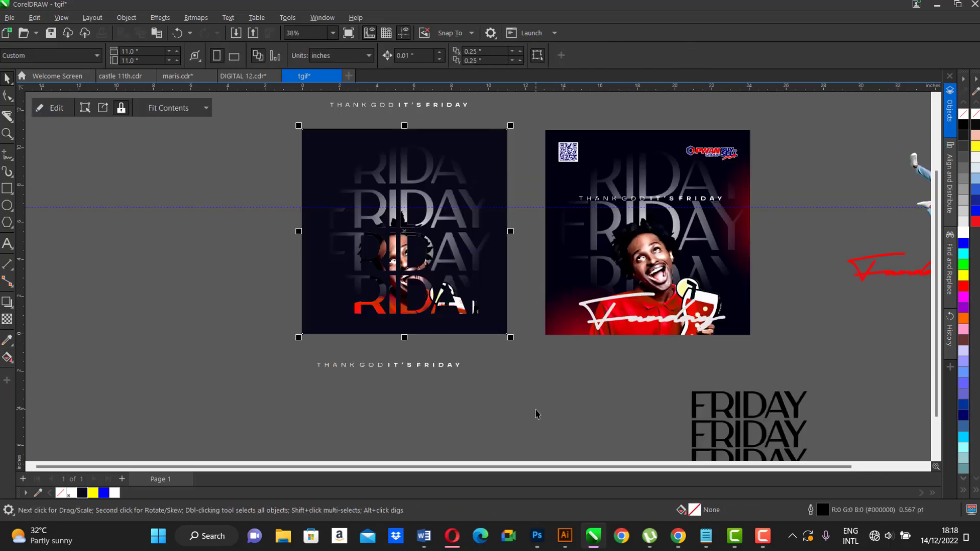
pyautogui.hotkey('ctrl', 'z')
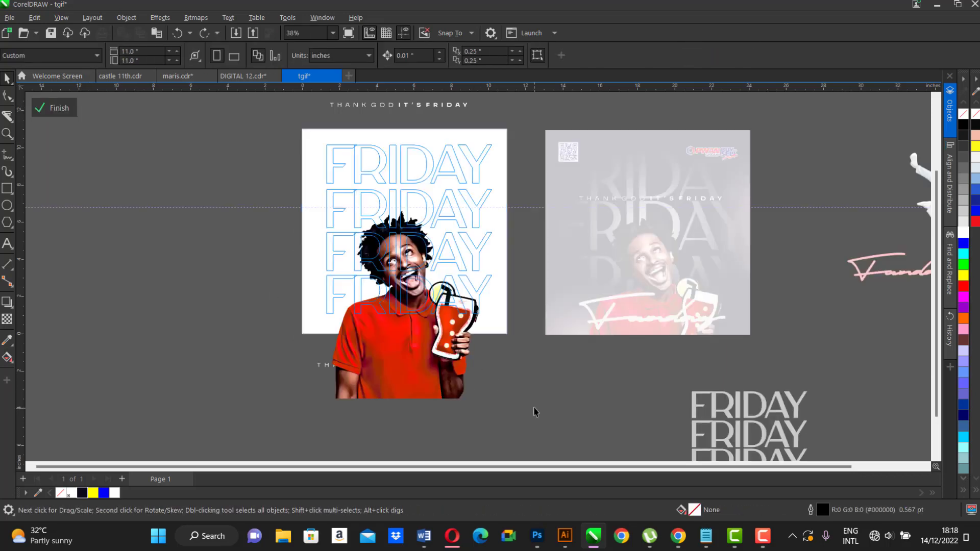
pyautogui.hotkey('ctrl', 'z')
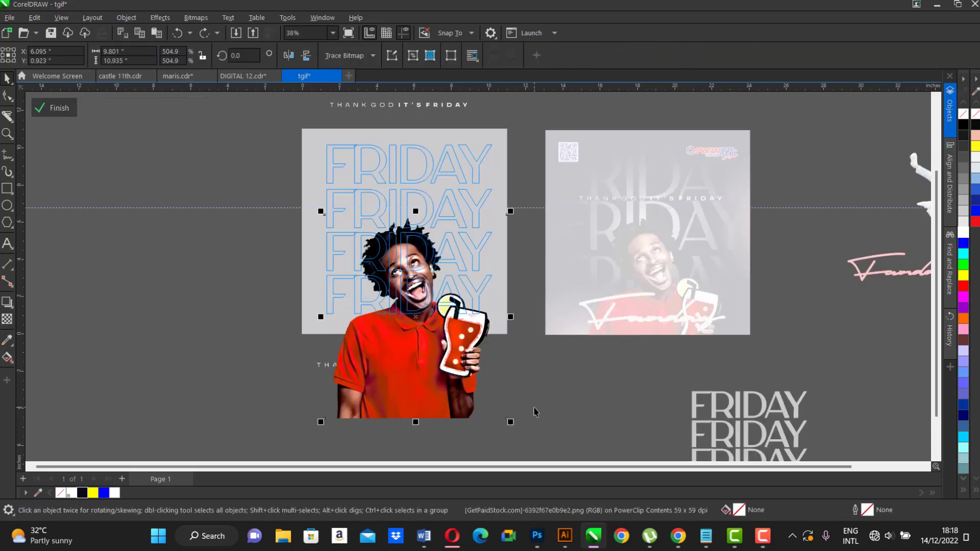
pyautogui.hotkey('ctrl', 'z')
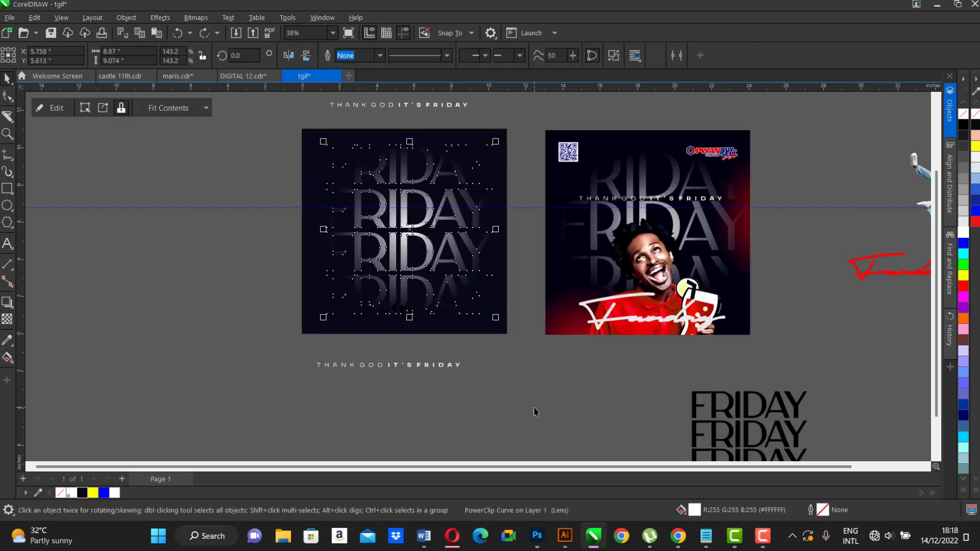
pyautogui.hotkey('ctrl', 'z')
pyautogui.press('Escape')
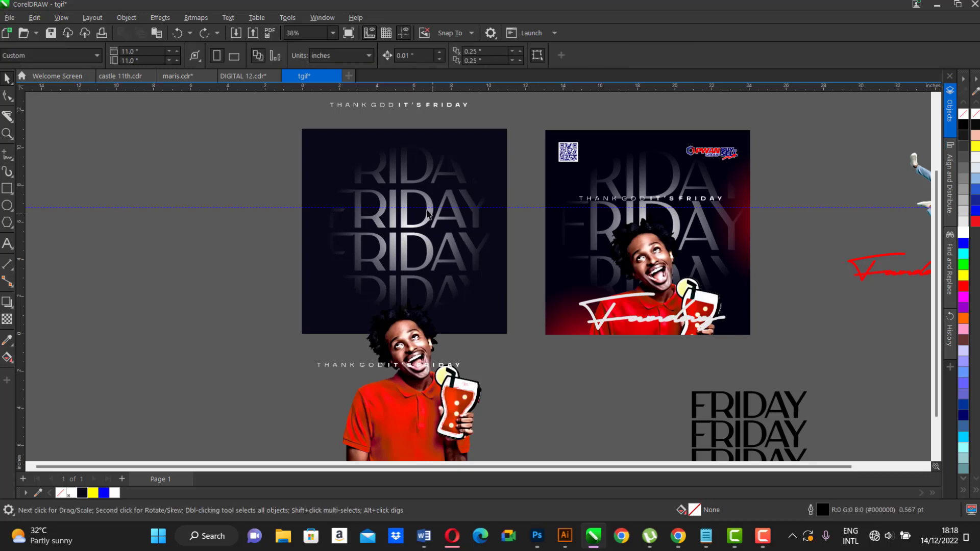
# - Place the FRIDAY curve inside the navy frame with PowerClip Inside
pyautogui.click(412, 190)
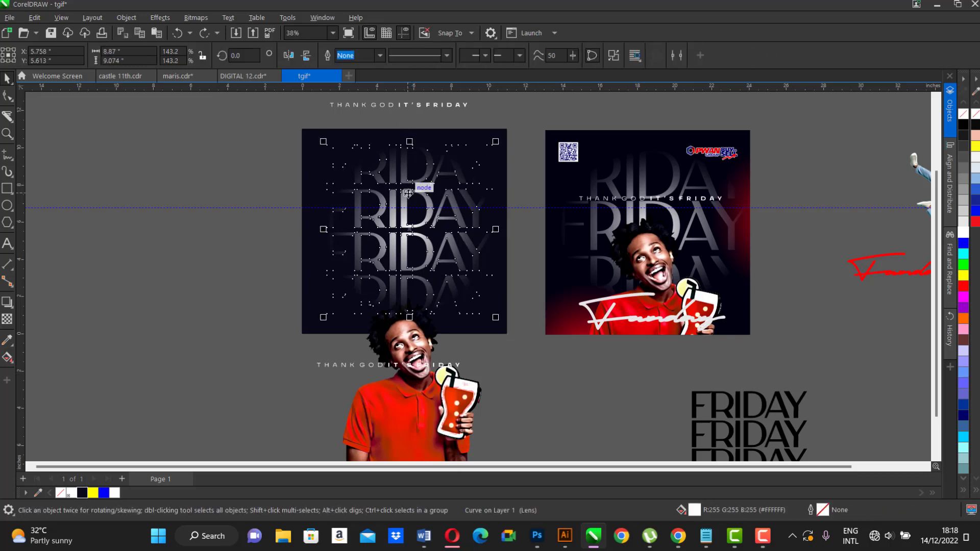
pyautogui.rightClick(407, 192)
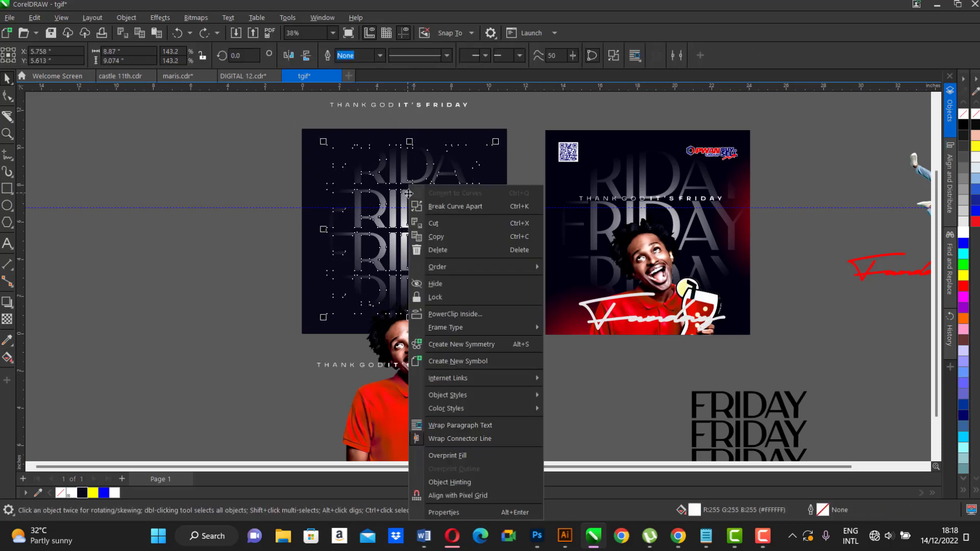
pyautogui.click(452, 314)
pyautogui.click(306, 134)
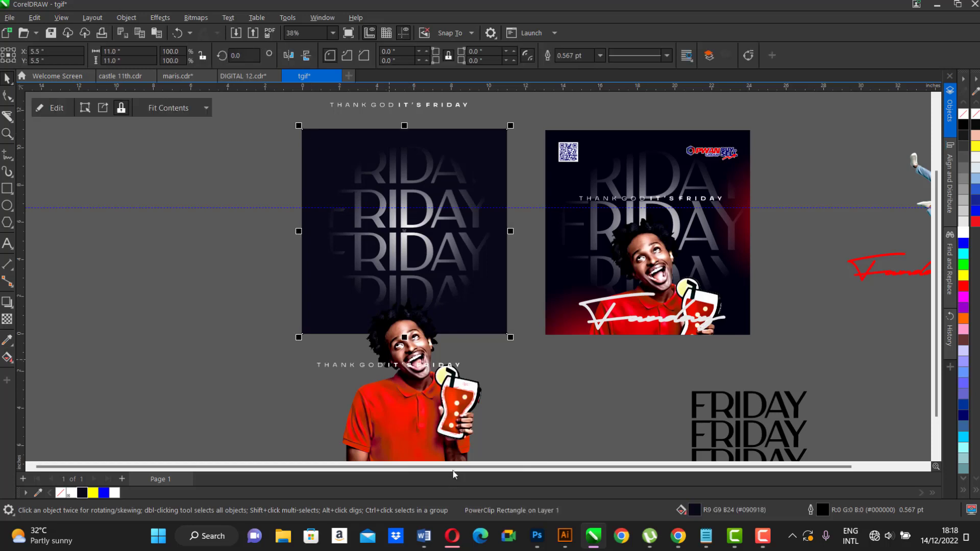
# - Shrink the man's photo slightly and PowerClip it inside the navy frame
pyautogui.click(407, 404)
pyautogui.moveTo(433, 402)
pyautogui.mouseDown()
pyautogui.moveTo(436, 371)
pyautogui.moveTo(411, 400)
pyautogui.mouseUp()
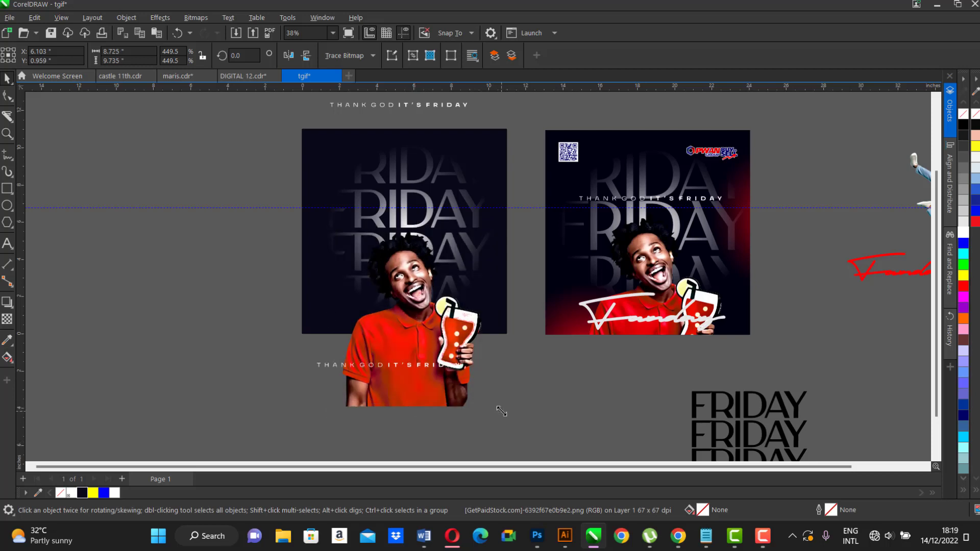
pyautogui.moveTo(500, 412); pyautogui.dragTo(490, 404)
pyautogui.moveTo(434, 393); pyautogui.dragTo(438, 396)
pyautogui.rightClick(423, 388)
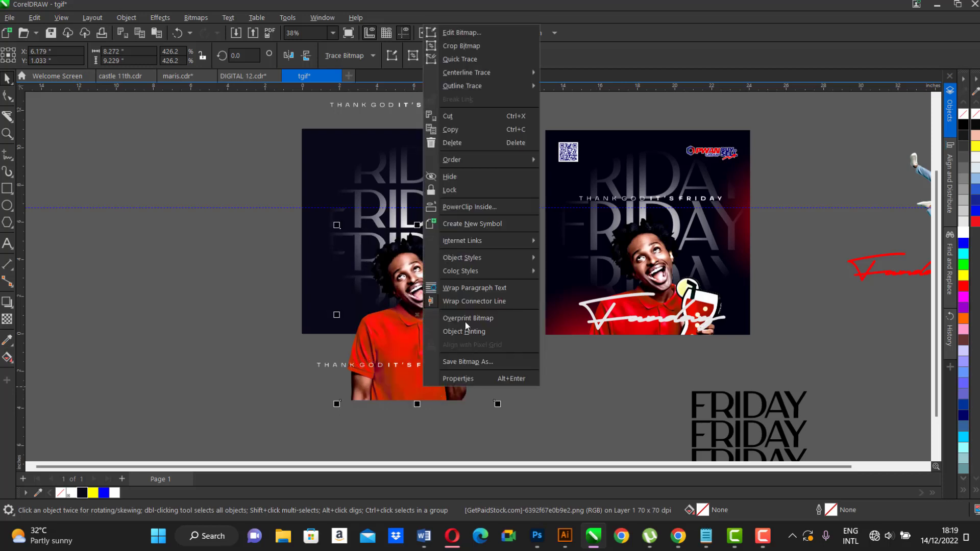
pyautogui.press('Escape')
pyautogui.press('Escape')
pyautogui.click(394, 145)
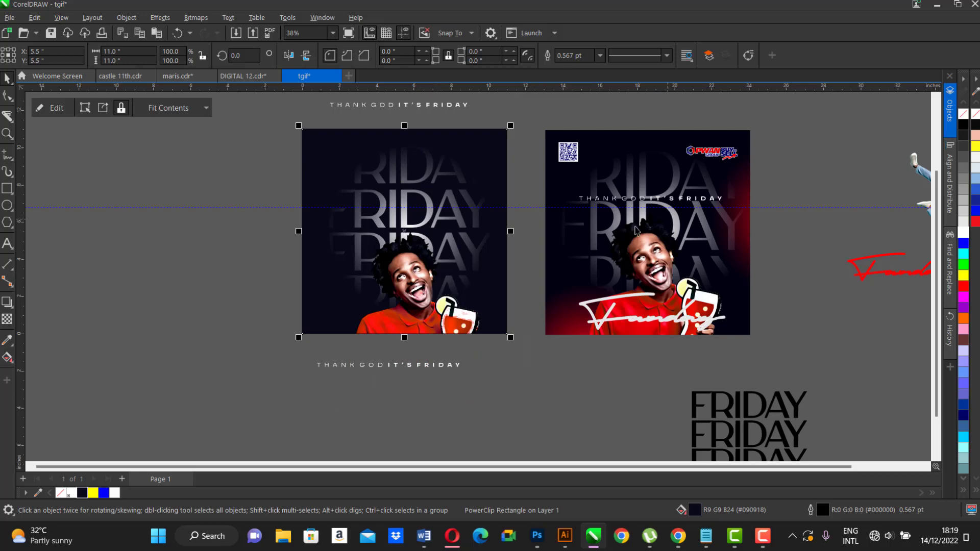
# - Enlarge the photo inside the frame to about 463% and nudge it up
pyautogui.keyDown('ctrl'); pyautogui.click(411, 270); pyautogui.keyUp('ctrl')
pyautogui.moveTo(337, 224); pyautogui.dragTo(327, 215)
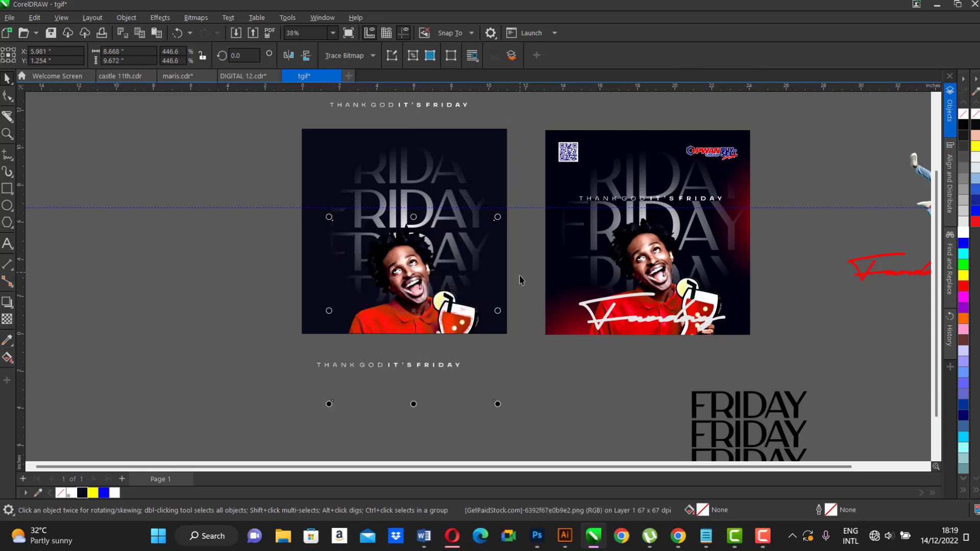
pyautogui.moveTo(499, 215); pyautogui.dragTo(504, 210)
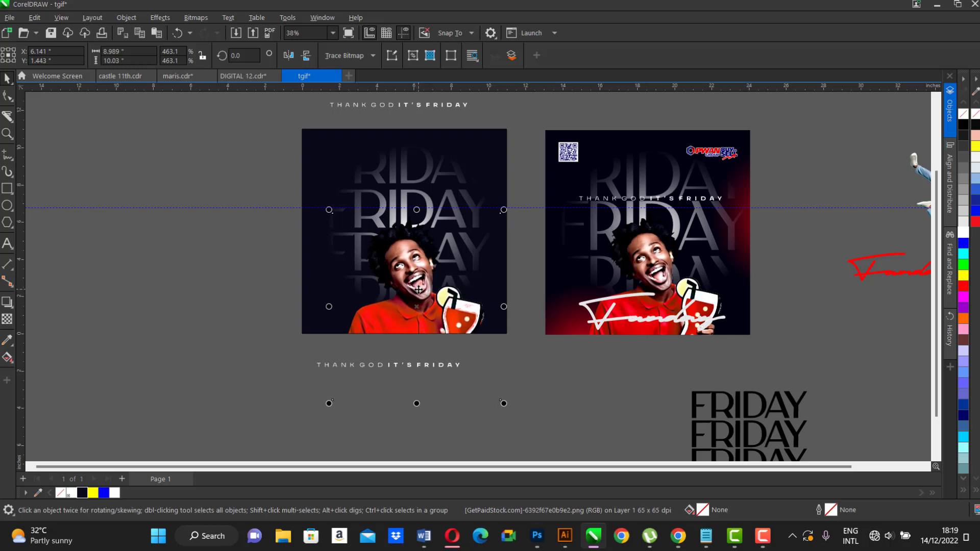
pyautogui.moveTo(418, 290); pyautogui.dragTo(419, 289)
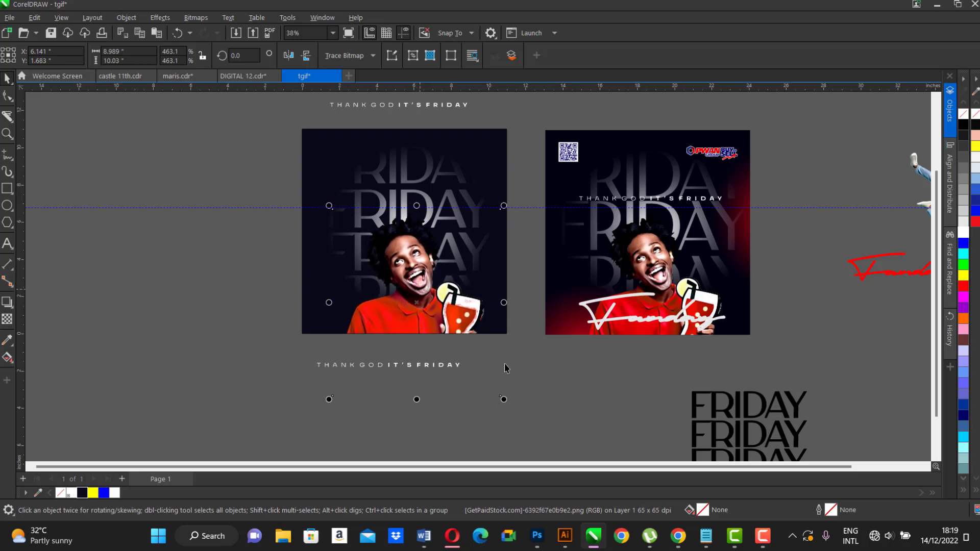
pyautogui.click(559, 386)
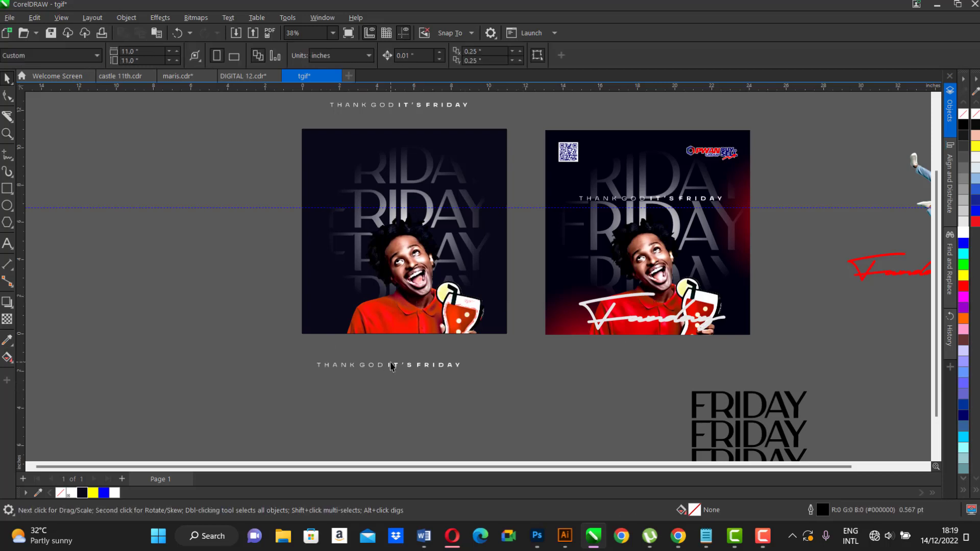
# - Move the THANK GOD IT'S FRIDAY tagline up between the top FRIDAY lines on the left poster
pyautogui.moveTo(395, 370); pyautogui.dragTo(419, 192)
pyautogui.press('p')
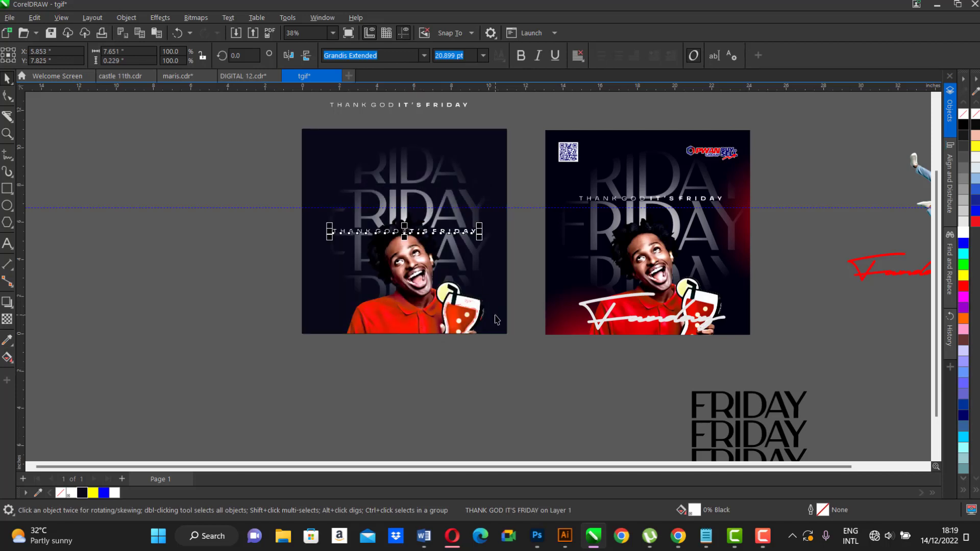
pyautogui.scroll(1, 383, 221)
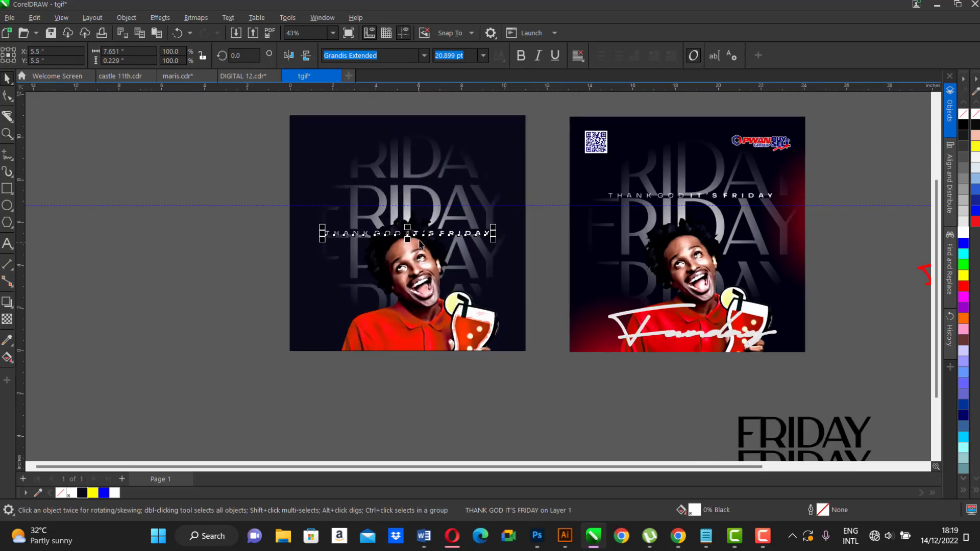
pyautogui.moveTo(404, 233); pyautogui.dragTo(411, 187)
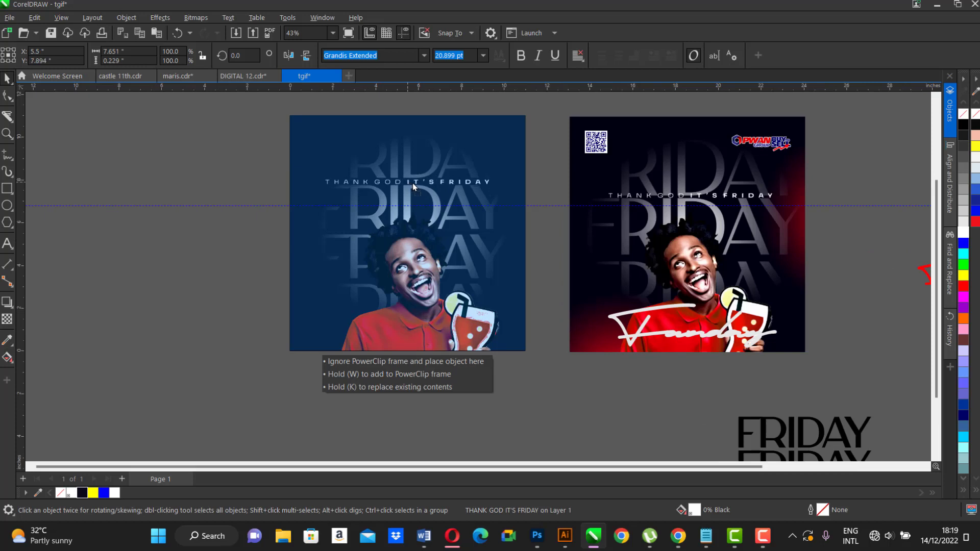
pyautogui.moveTo(410, 184); pyautogui.dragTo(412, 183)
pyautogui.click(198, 157)
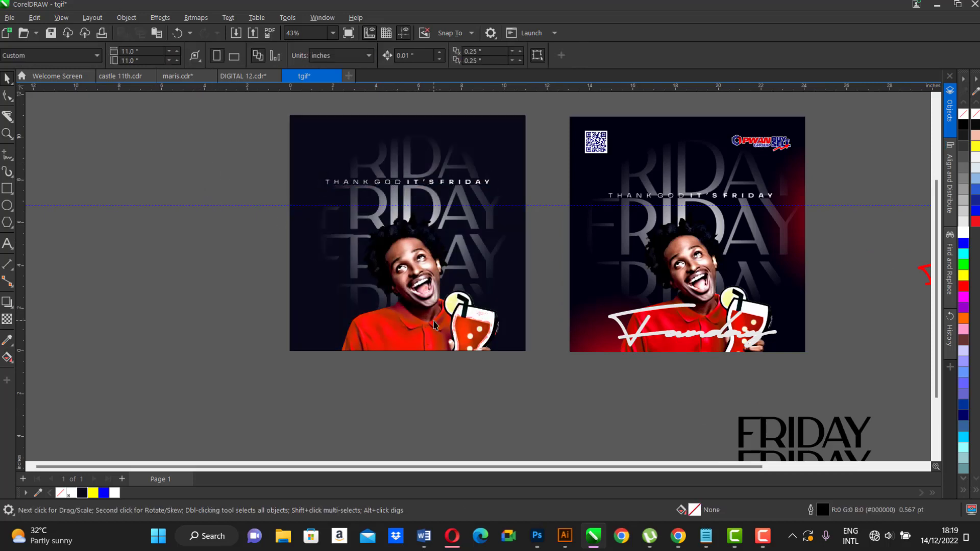
pyautogui.scroll(-2, 435, 324)
pyautogui.scroll(2, 478, 336)
pyautogui.scroll(-1, 462, 334)
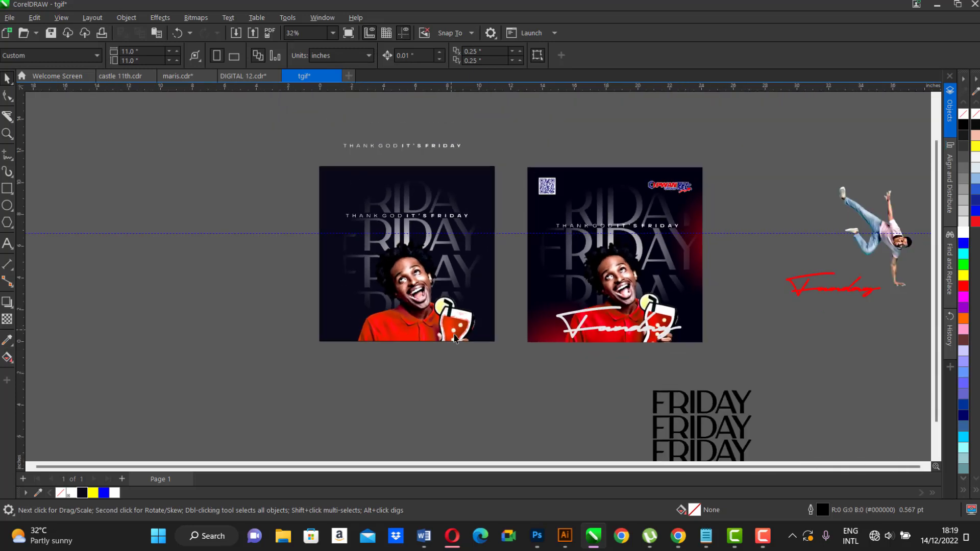
# - Drop a copy of the red Funday script word onto empty canvas at upper left
pyautogui.click(822, 295)
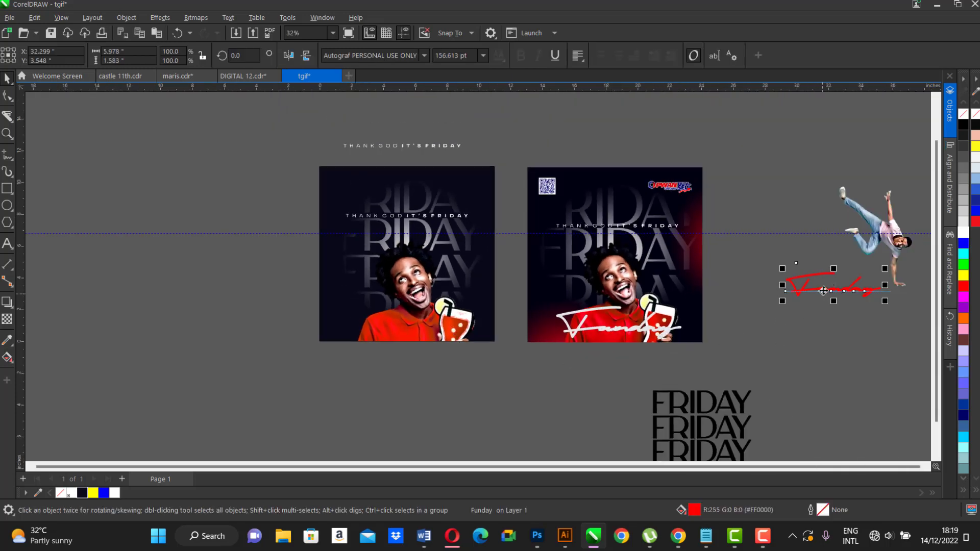
pyautogui.moveTo(811, 306); pyautogui.dragTo(197, 186)
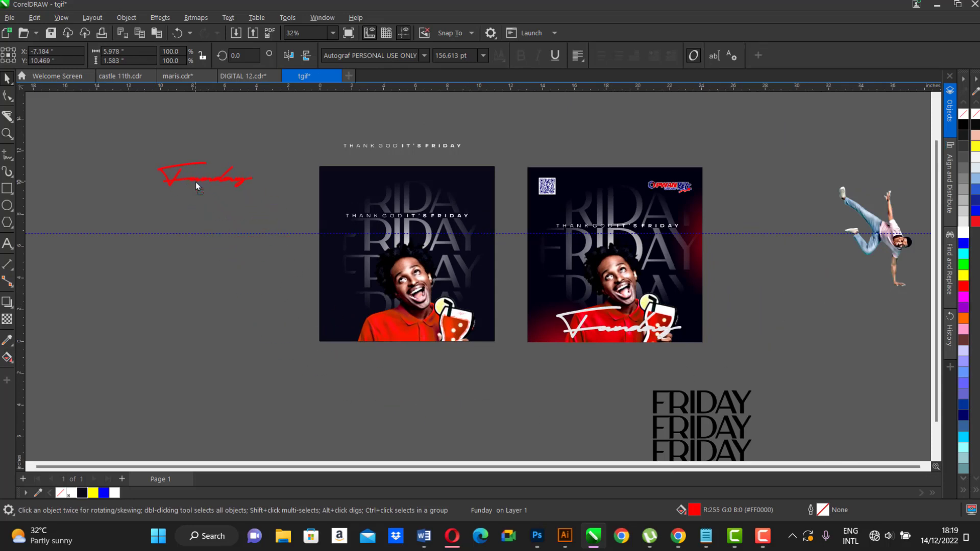
pyautogui.rightClick(195, 181)
pyautogui.click(312, 106)
pyautogui.click(218, 184)
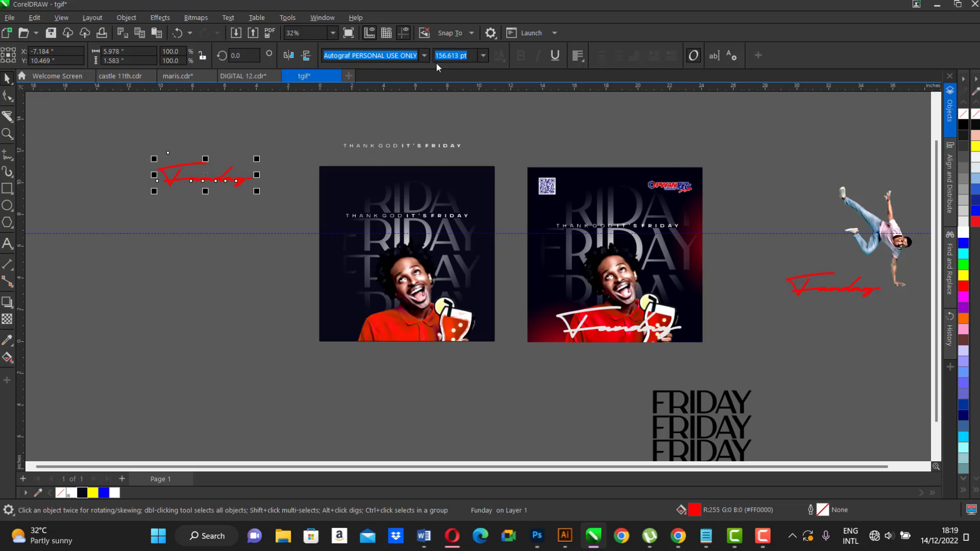
# - Try Antonio on the Funday copy, then copy all the script word's properties onto it
pyautogui.click(425, 55)
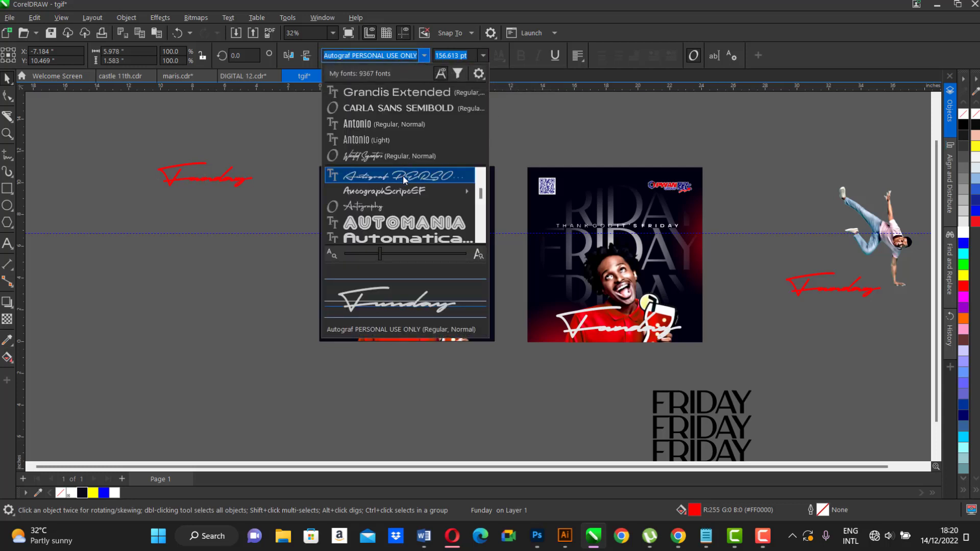
pyautogui.click(406, 124)
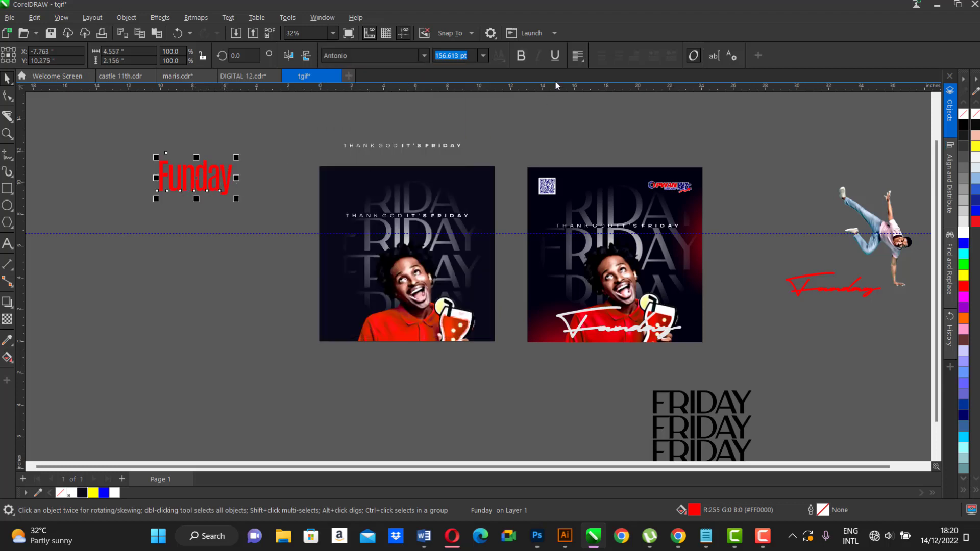
pyautogui.click(426, 54)
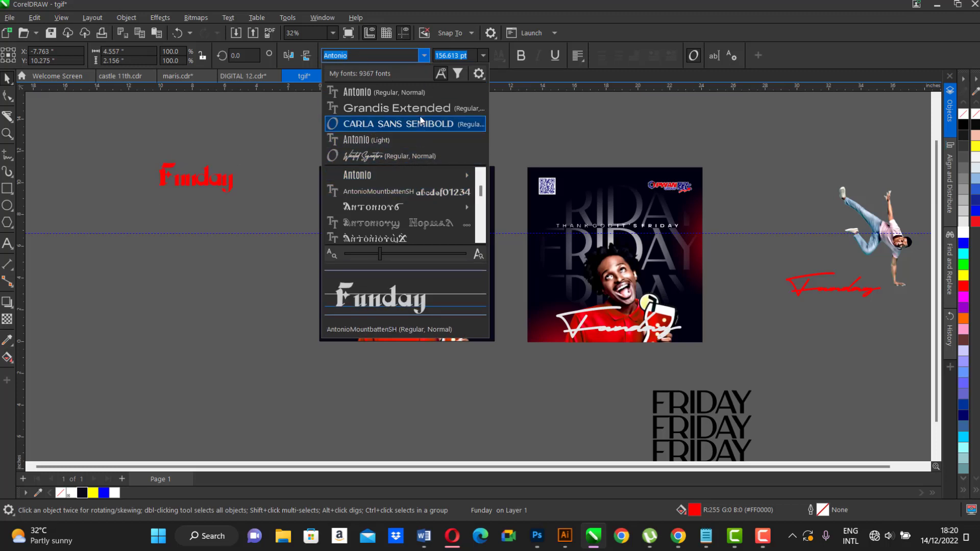
pyautogui.click(268, 160)
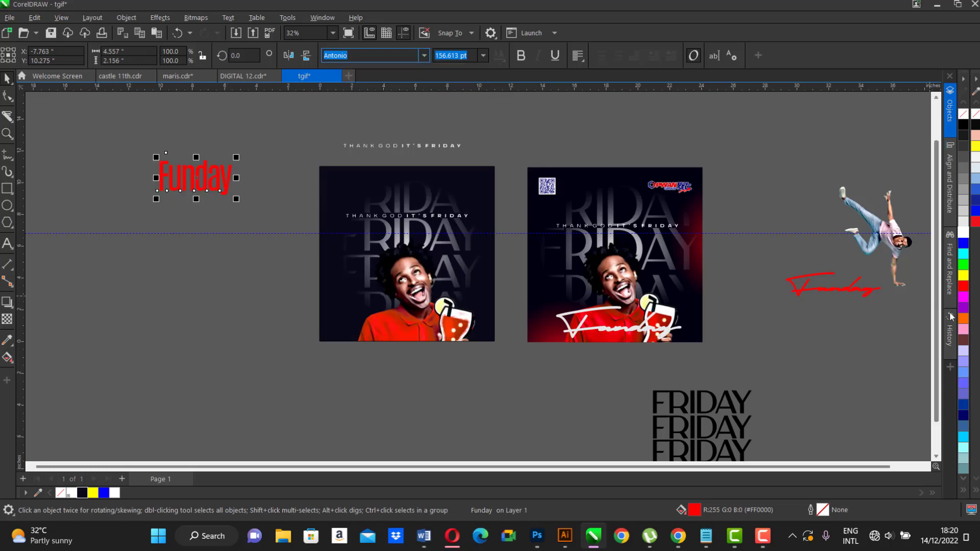
pyautogui.click(827, 286)
pyautogui.moveTo(827, 286)
pyautogui.mouseDown()
pyautogui.moveTo(361, 211)
pyautogui.moveTo(200, 173)
pyautogui.mouseUp()
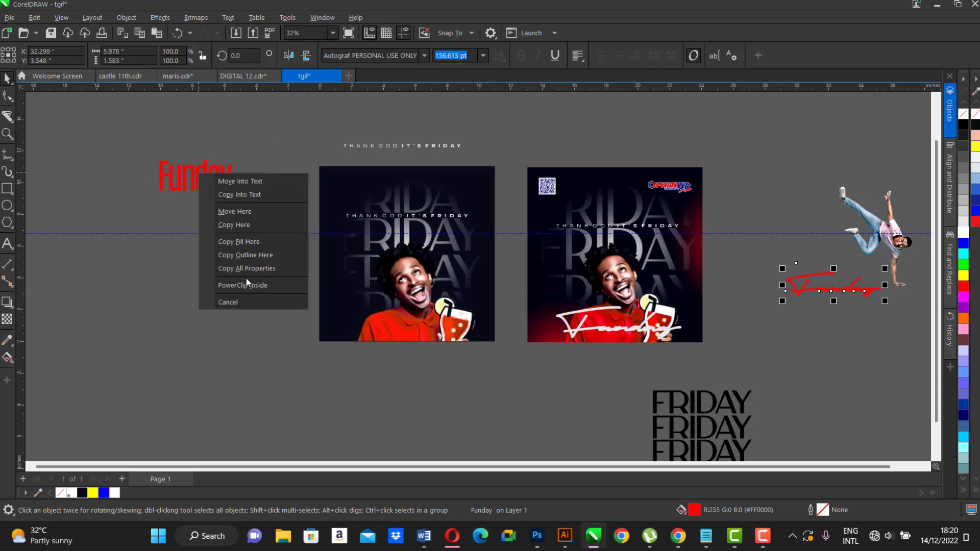
pyautogui.click(259, 269)
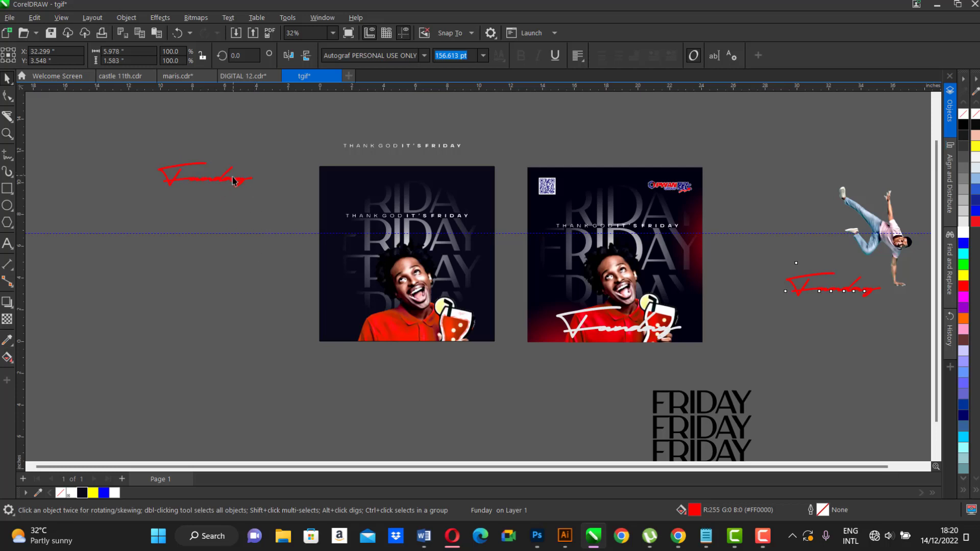
# - PowerClip the Funday word into the bottom of the left poster and fill it white
pyautogui.moveTo(233, 181); pyautogui.dragTo(434, 334)
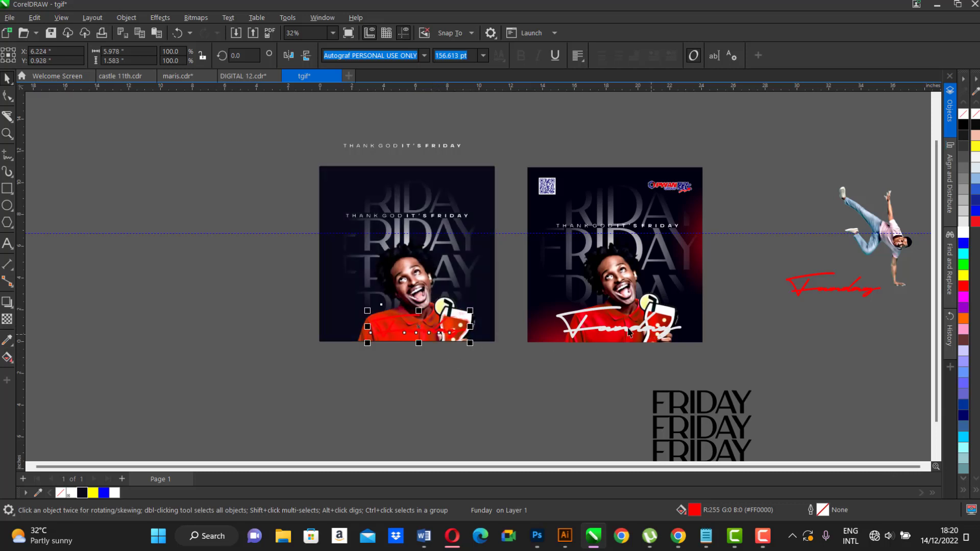
pyautogui.click(964, 232)
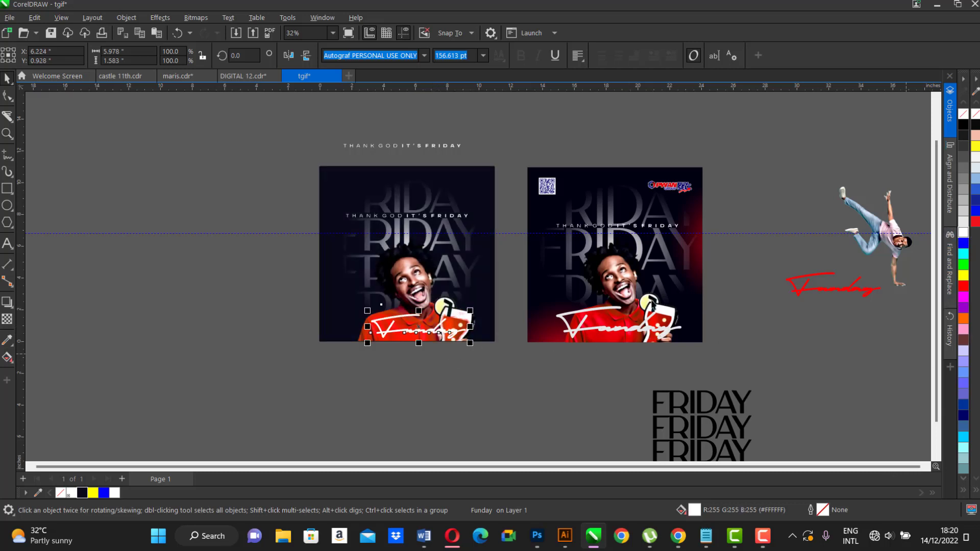
pyautogui.scroll(3, 418, 381)
pyautogui.scroll(1, 416, 372)
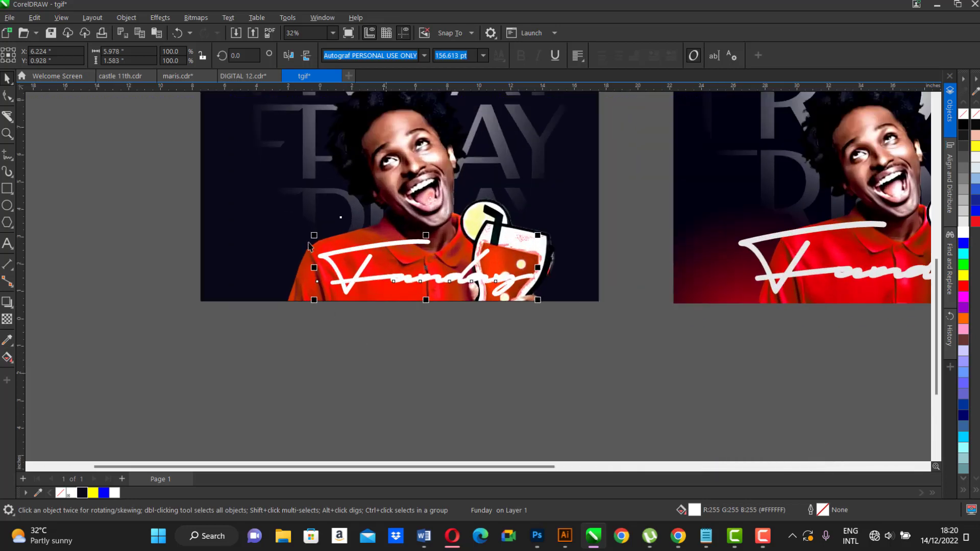
# - Scale the white Funday word up across the man's red shirt
pyautogui.moveTo(311, 236); pyautogui.dragTo(296, 231)
pyautogui.moveTo(296, 230); pyautogui.dragTo(297, 230)
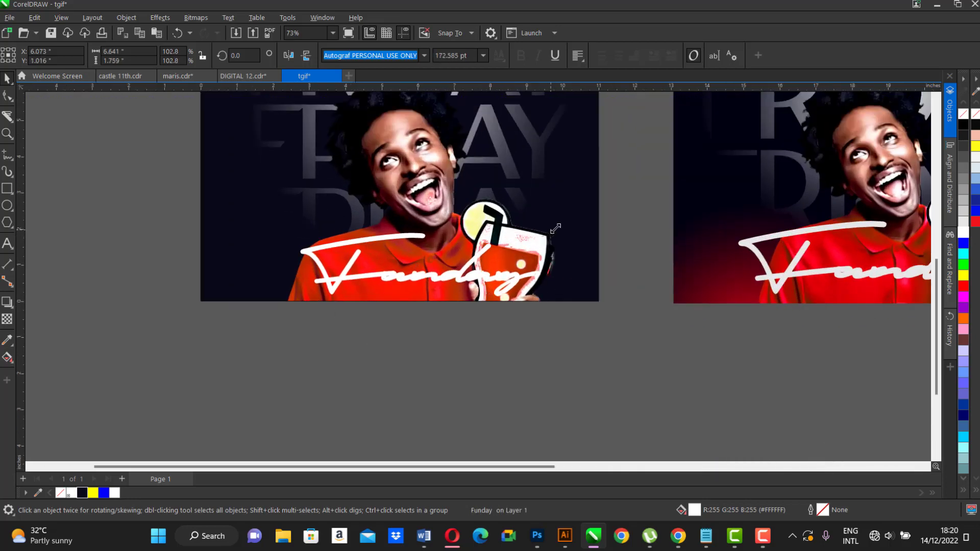
pyautogui.moveTo(541, 231); pyautogui.dragTo(550, 228)
pyautogui.scroll(-2, 372, 249)
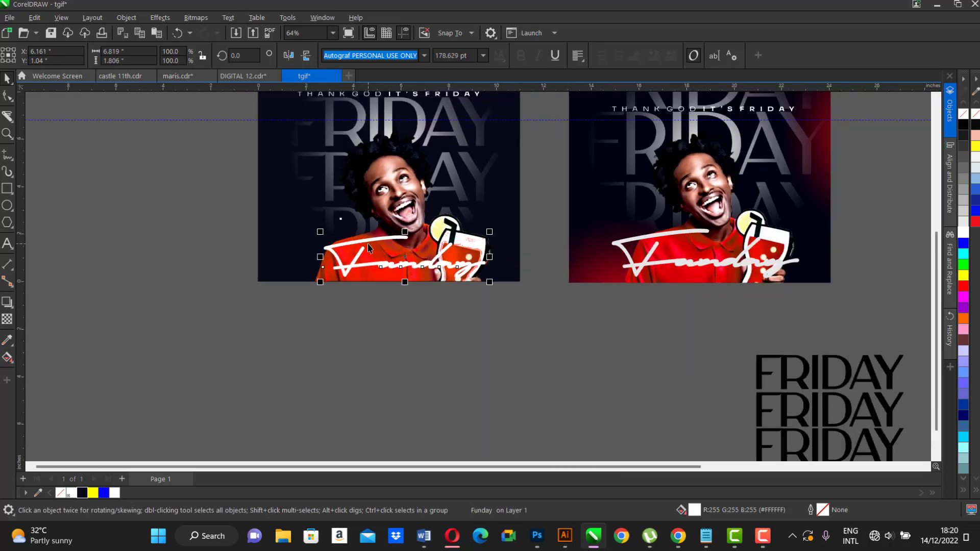
pyautogui.scroll(-1, 388, 271)
pyautogui.scroll(-1, 407, 299)
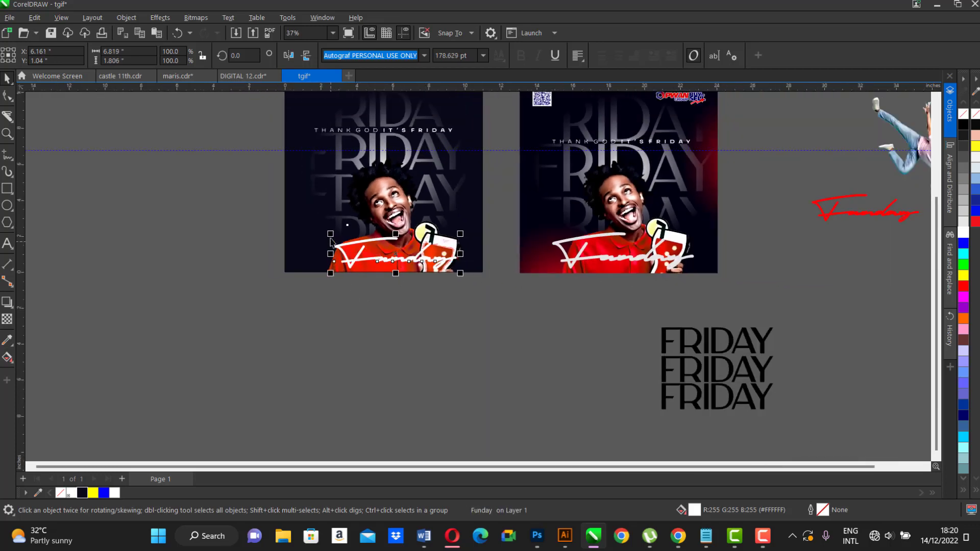
pyautogui.moveTo(331, 235); pyautogui.dragTo(326, 231)
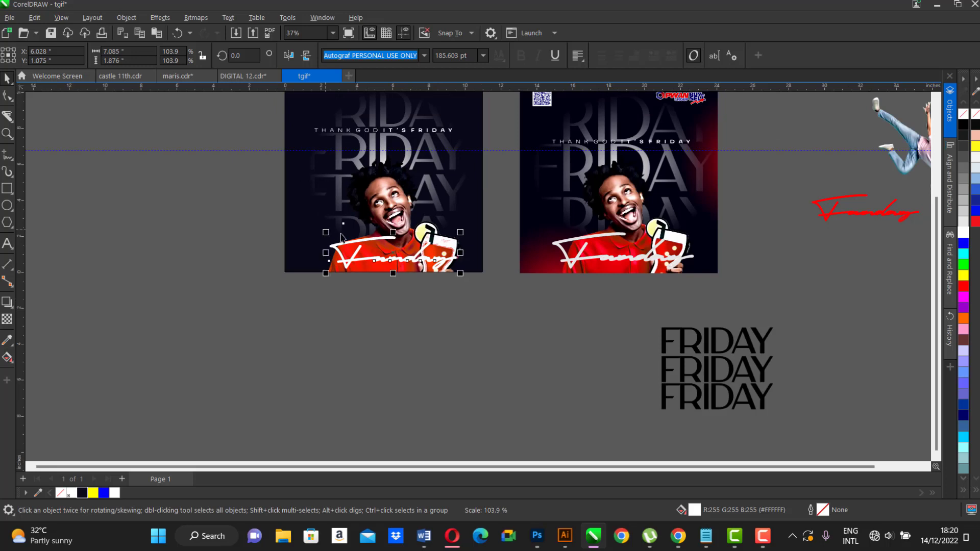
pyautogui.click(383, 297)
pyautogui.scroll(-1, 357, 327)
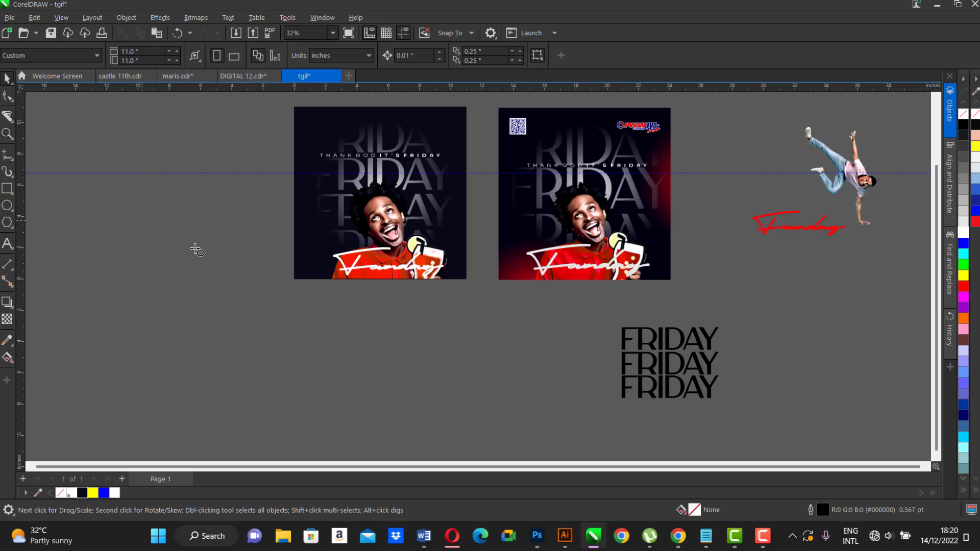
# - Draw a red circle with a radial gradient transparency fading from its centre
pyautogui.moveTo(195, 248)
pyautogui.mouseDown()
pyautogui.moveTo(235, 310)
pyautogui.moveTo(227, 280)
pyautogui.moveTo(248, 300)
pyautogui.mouseUp()
pyautogui.click(6, 78)
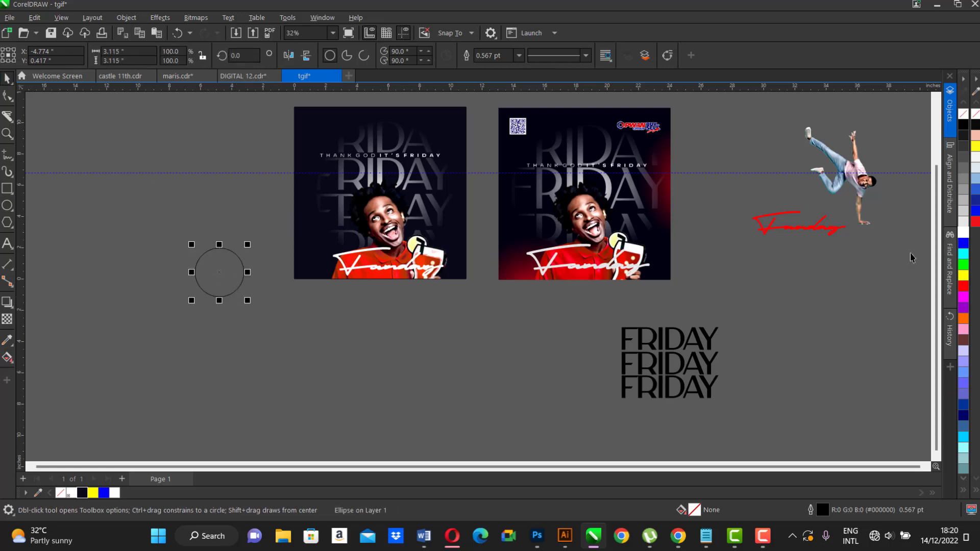
pyautogui.click(963, 286)
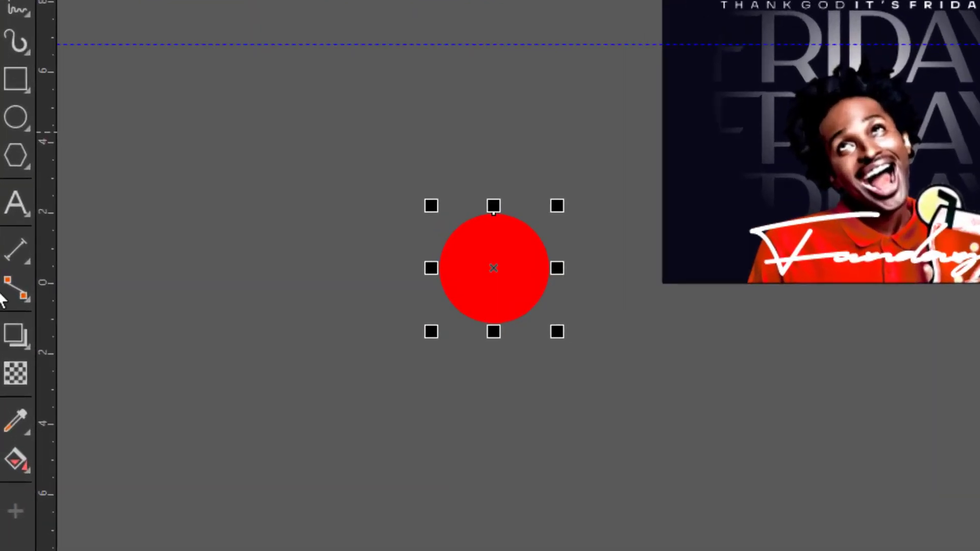
pyautogui.click(7, 319)
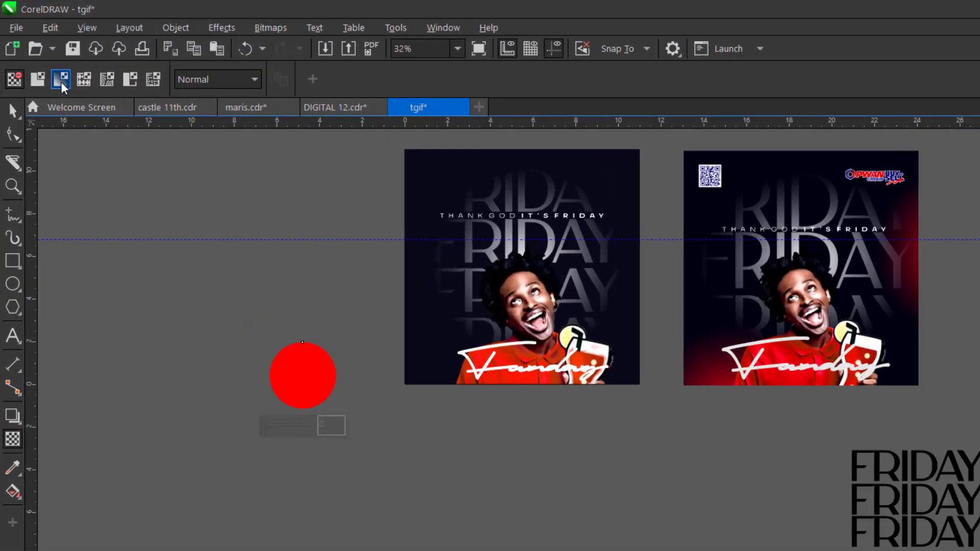
pyautogui.click(106, 139)
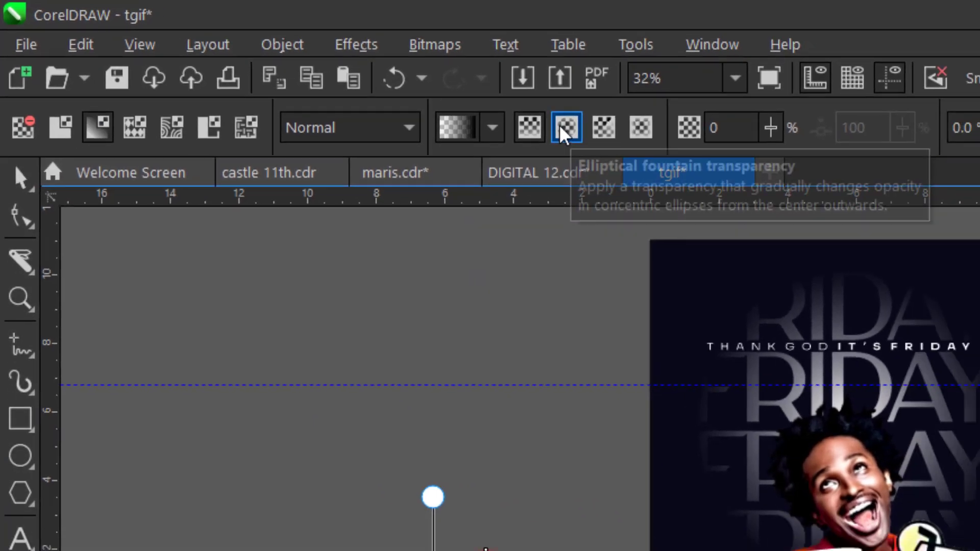
pyautogui.click(566, 129)
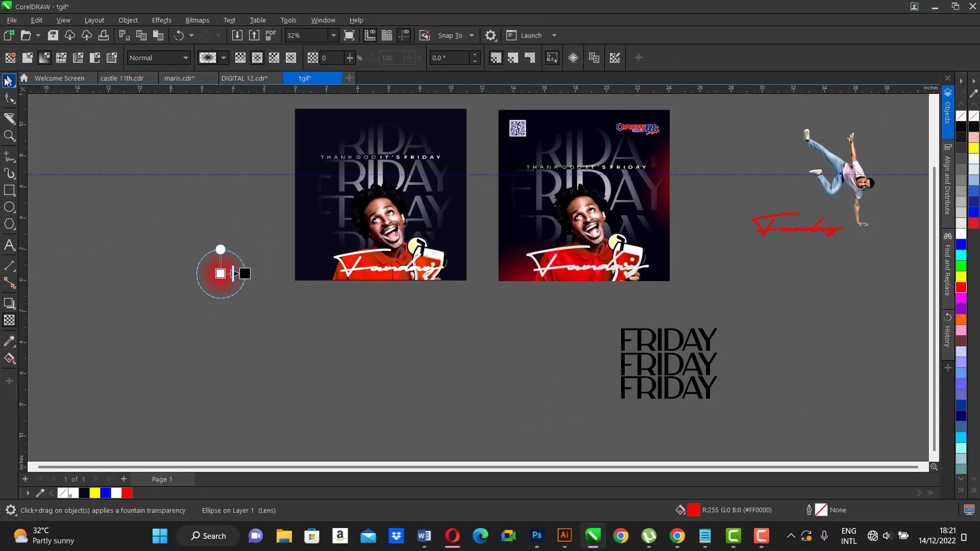
# - Enlarge the red glow to about 170% and place it on the left poster's bottom-left corner
pyautogui.click(7, 81)
pyautogui.moveTo(247, 302); pyautogui.dragTo(282, 336)
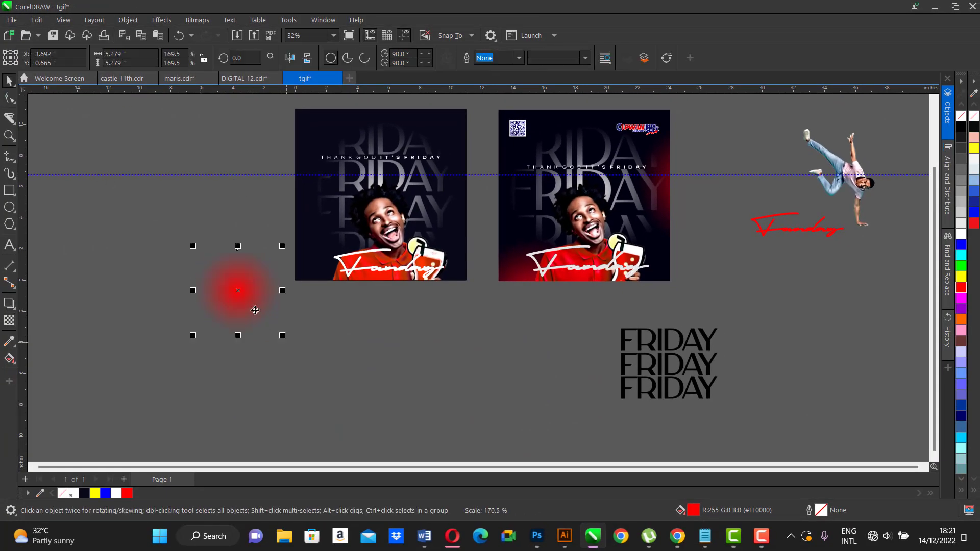
pyautogui.moveTo(238, 291)
pyautogui.mouseDown()
pyautogui.moveTo(323, 278)
pyautogui.moveTo(314, 274)
pyautogui.mouseUp()
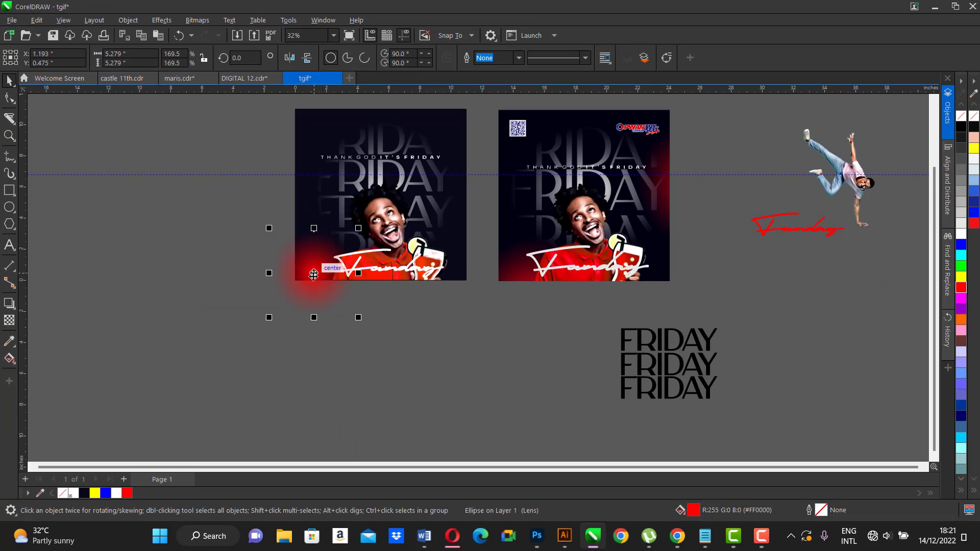
# - Set the glow's transparency merge mode to Multiply, then to Screen
pyautogui.click(9, 321)
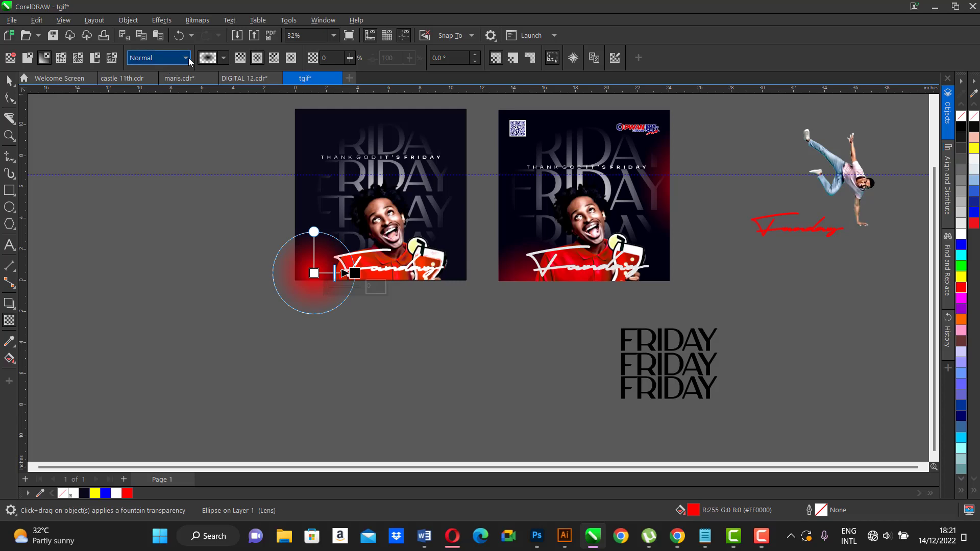
pyautogui.click(168, 58)
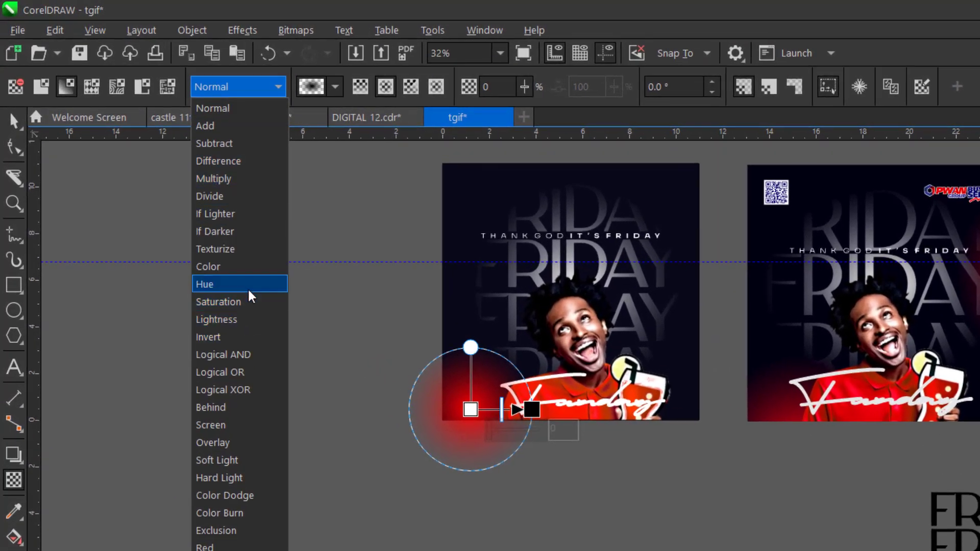
pyautogui.click(244, 181)
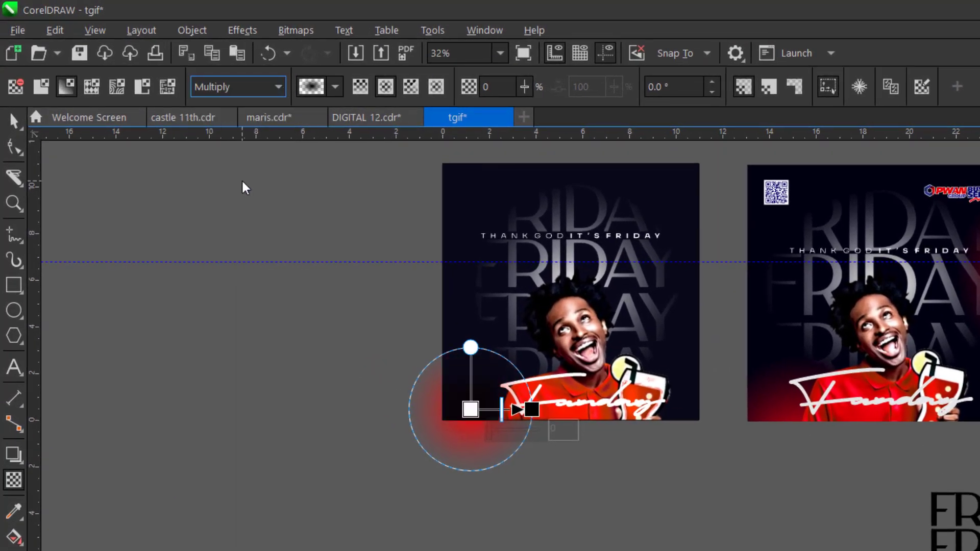
pyautogui.click(276, 92)
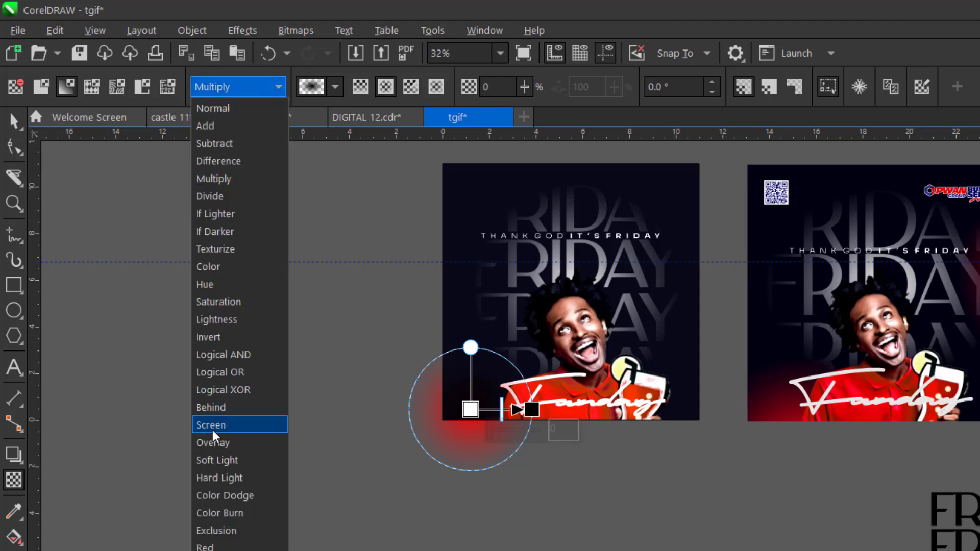
pyautogui.click(246, 426)
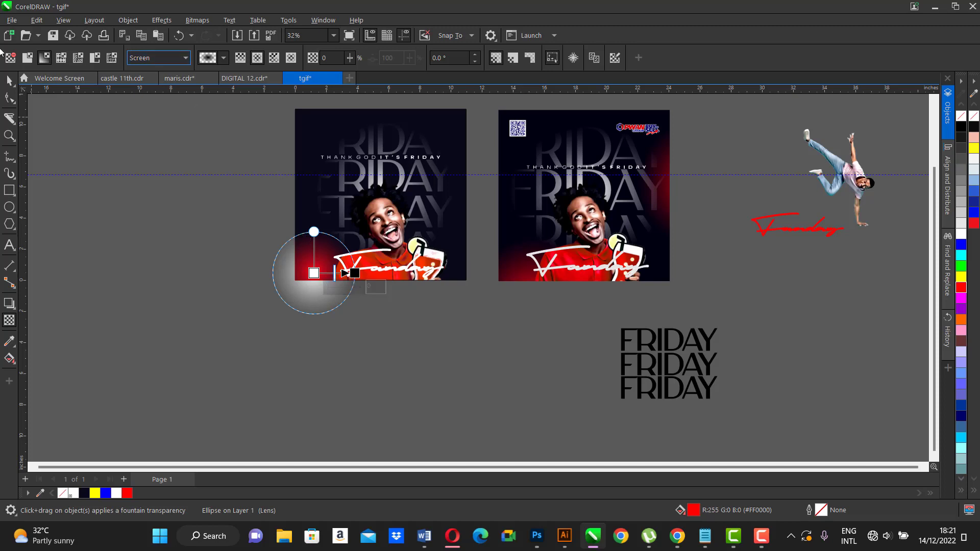
pyautogui.click(9, 80)
# - Enlarge the glow circle and duplicate it at the left poster's right edge
pyautogui.moveTo(359, 315); pyautogui.dragTo(383, 341)
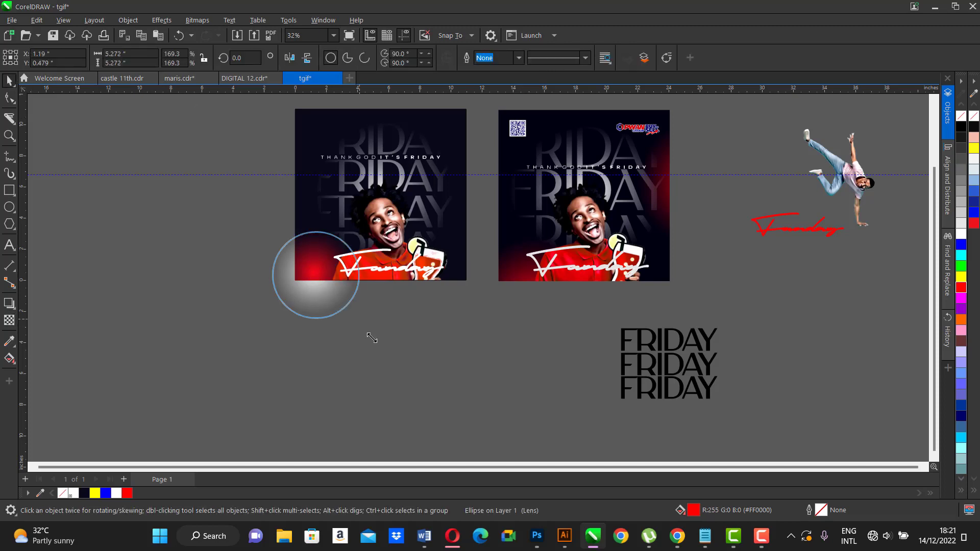
pyautogui.moveTo(341, 308); pyautogui.dragTo(331, 314)
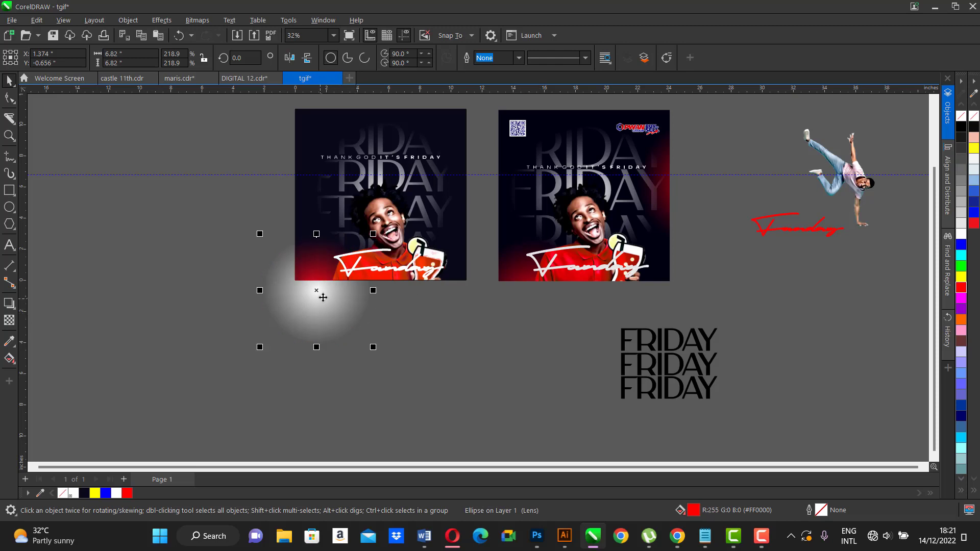
pyautogui.rightClick(323, 298)
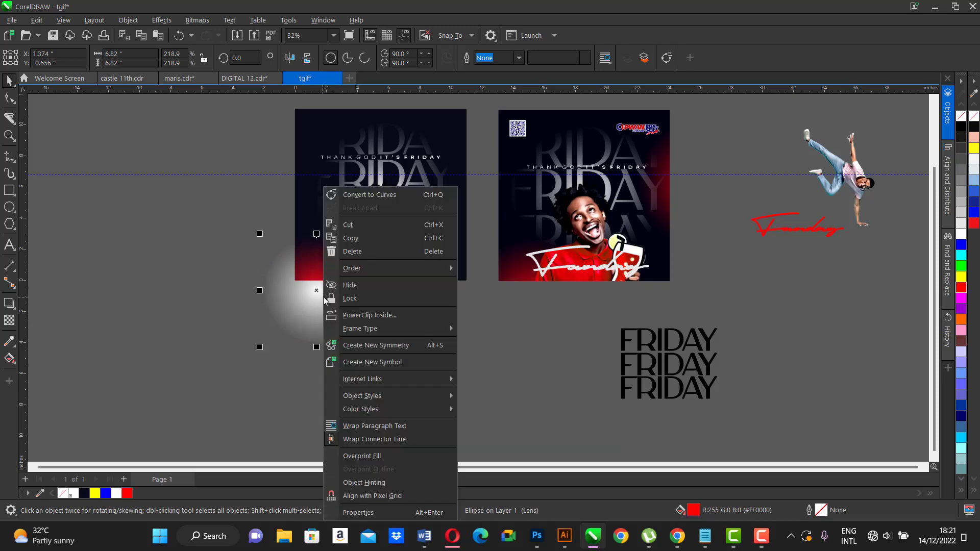
pyautogui.click(221, 311)
pyautogui.moveTo(322, 294)
pyautogui.mouseDown()
pyautogui.moveTo(491, 193)
pyautogui.moveTo(483, 198)
pyautogui.mouseUp()
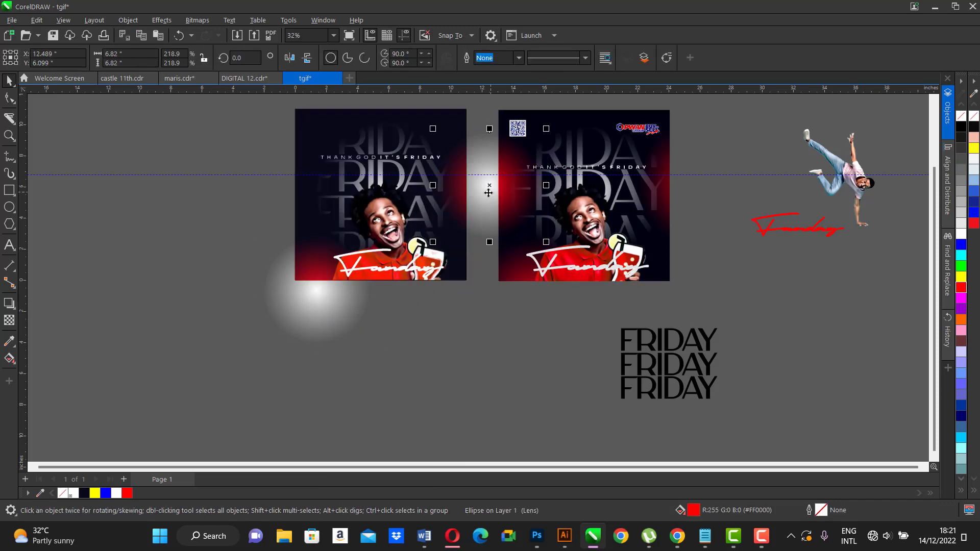
# - PowerClip both glow circles inside the left poster, then copy the QR code to its top-left
pyautogui.click(301, 318)
pyautogui.rightClick(302, 317)
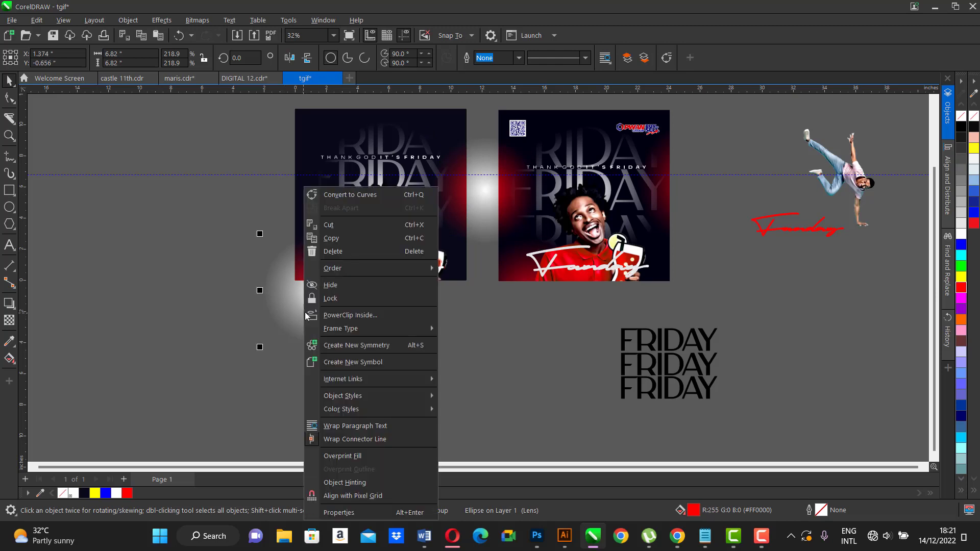
pyautogui.click(379, 315)
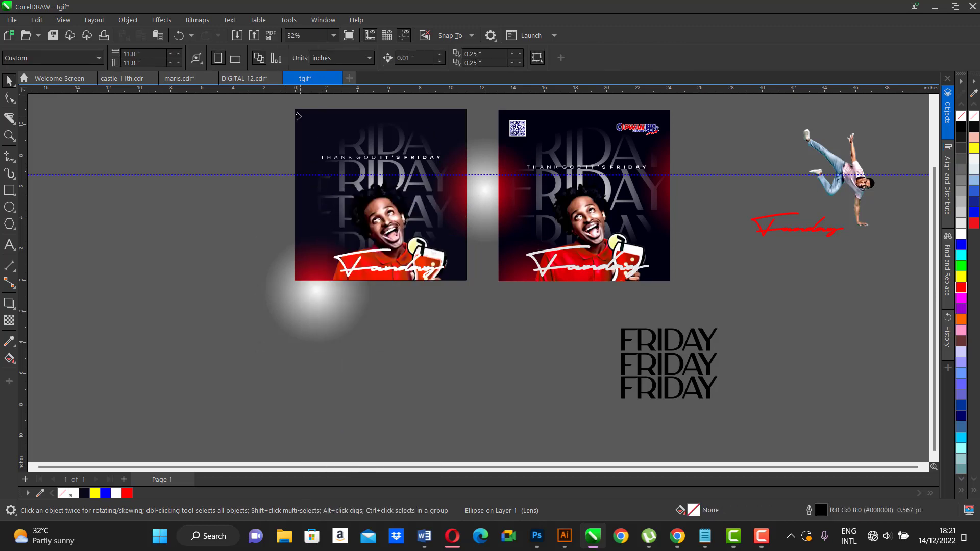
pyautogui.click(298, 116)
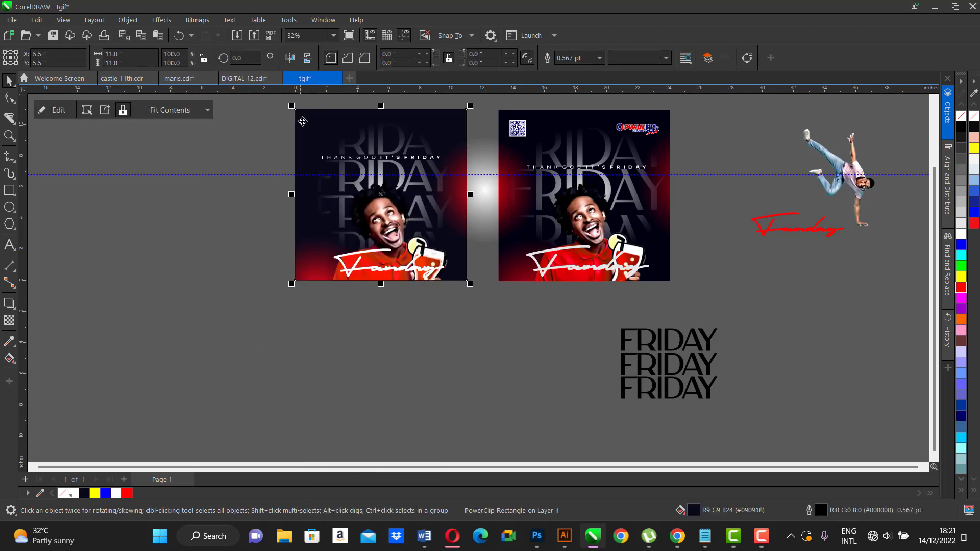
pyautogui.click(482, 191)
pyautogui.rightClick(482, 188)
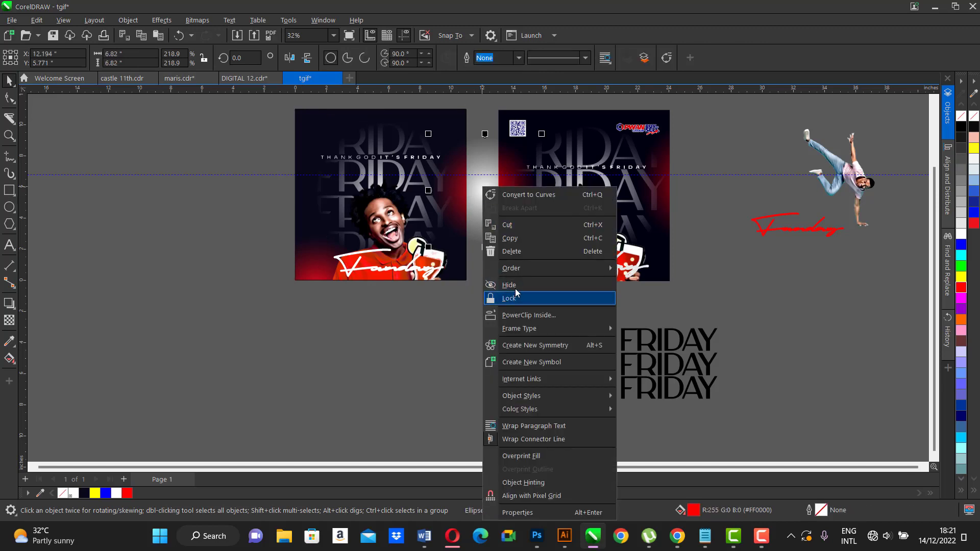
pyautogui.click(525, 316)
pyautogui.click(398, 245)
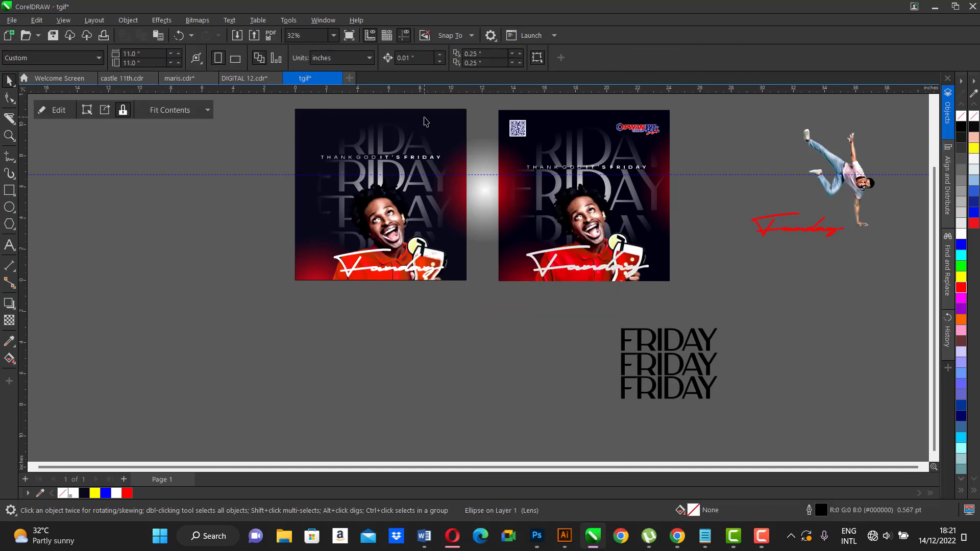
pyautogui.press('Escape')
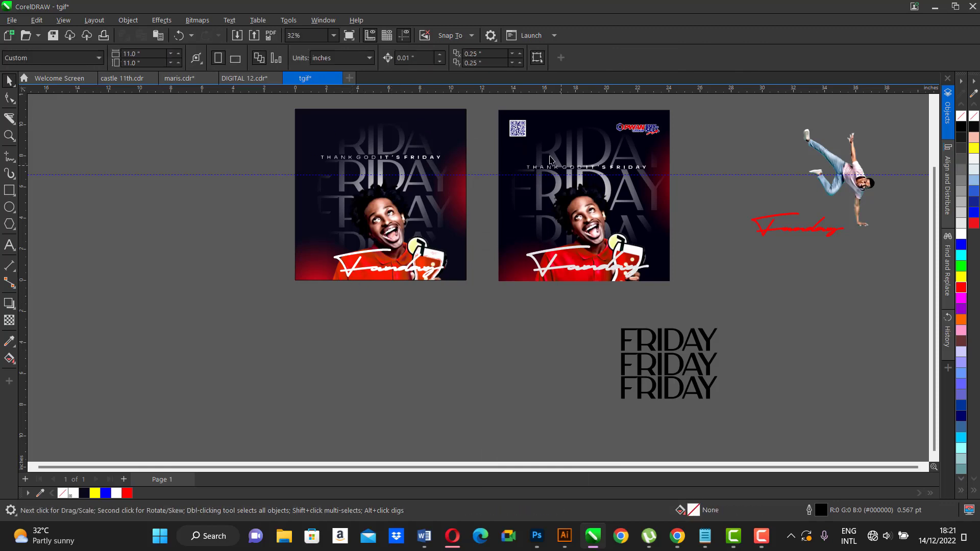
pyautogui.moveTo(520, 132); pyautogui.dragTo(316, 126)
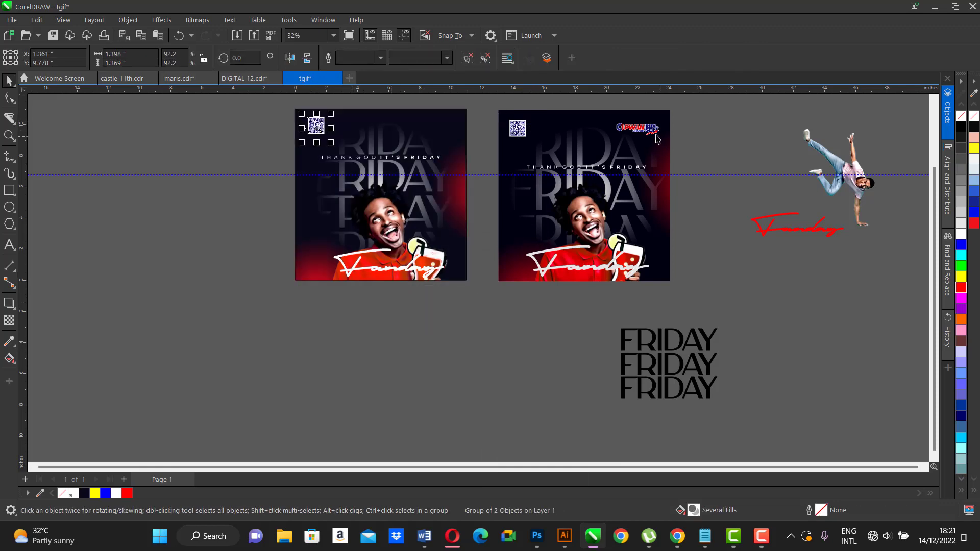
# - Copy the company logo to the left poster's top-right and zoom in on both posters
pyautogui.moveTo(656, 137); pyautogui.dragTo(446, 128)
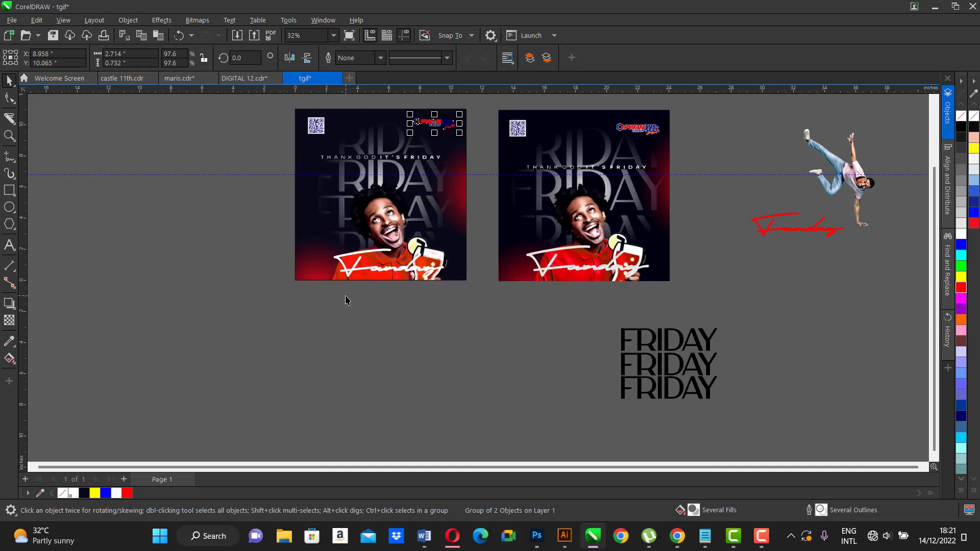
pyautogui.scroll(-1, 345, 296)
pyautogui.scroll(1, 457, 205)
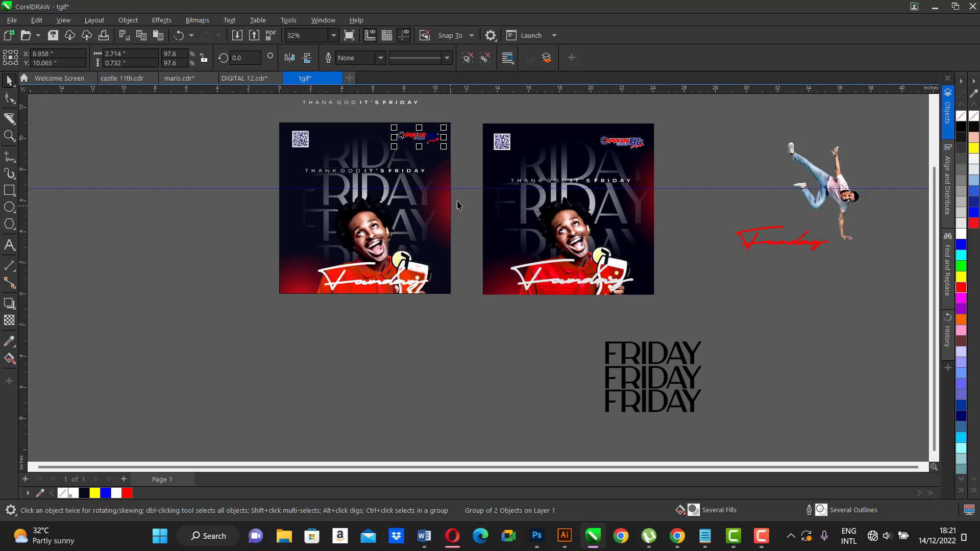
pyautogui.click(471, 162)
pyautogui.click(9, 135)
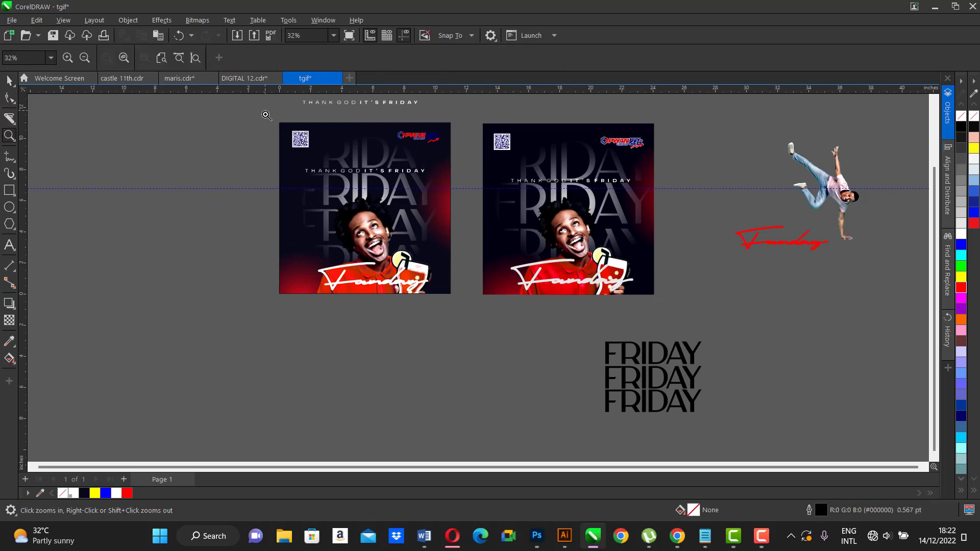
pyautogui.moveTo(264, 112)
pyautogui.mouseDown()
pyautogui.moveTo(443, 354)
pyautogui.moveTo(474, 351)
pyautogui.mouseUp()
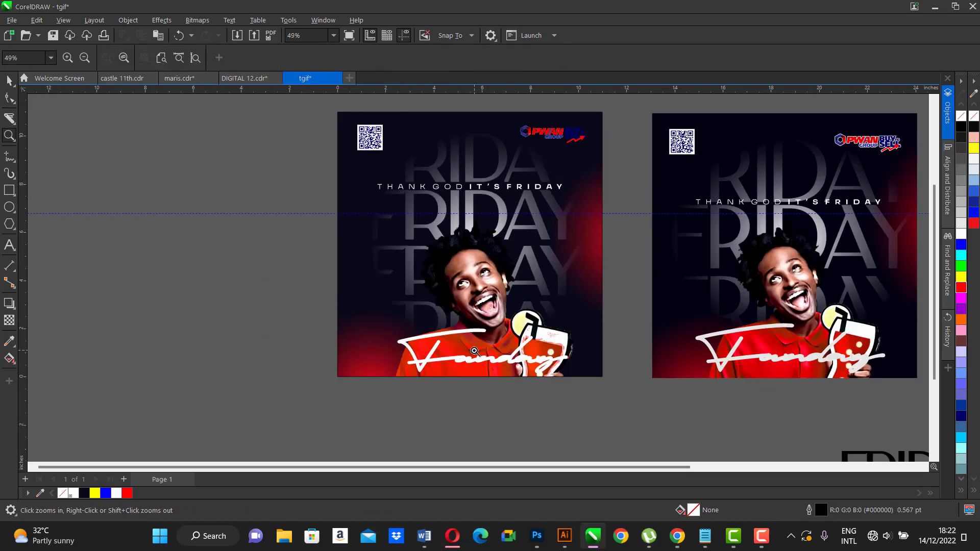
pyautogui.click(762, 537)
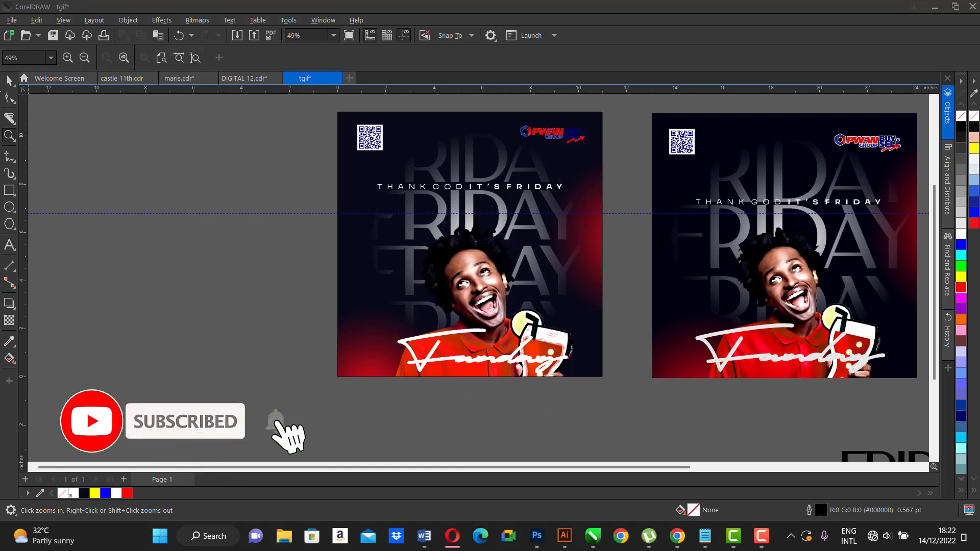
pyautogui.click(10, 80)
pyautogui.scroll(-2, 360, 206)
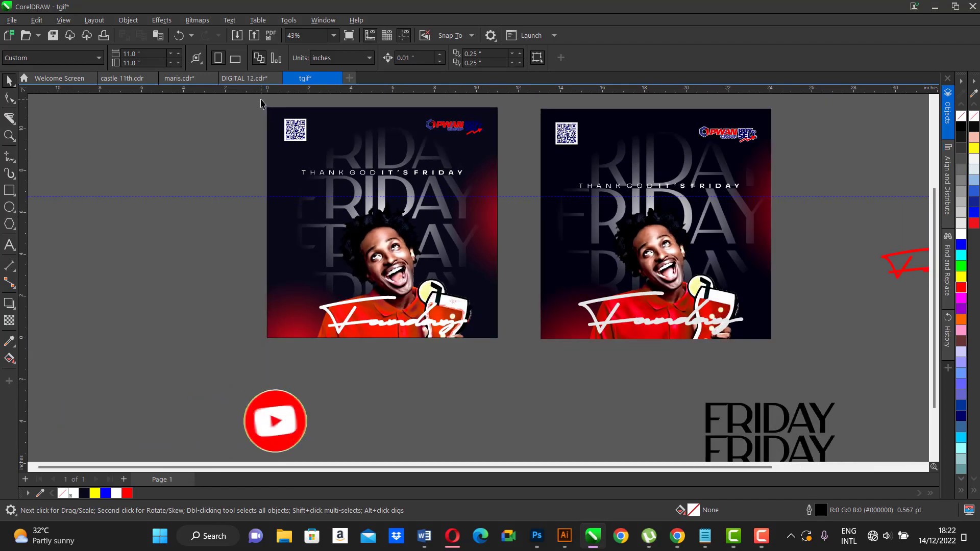
# - Export the selected left poster as a 24-bit RGB PNG named tgif to the Desktop
pyautogui.moveTo(261, 104); pyautogui.dragTo(514, 356)
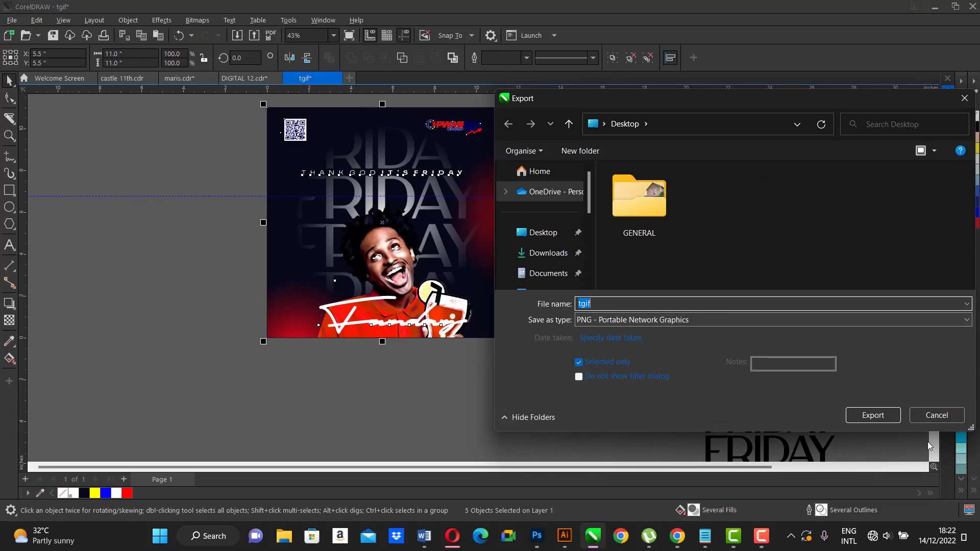
pyautogui.click(889, 418)
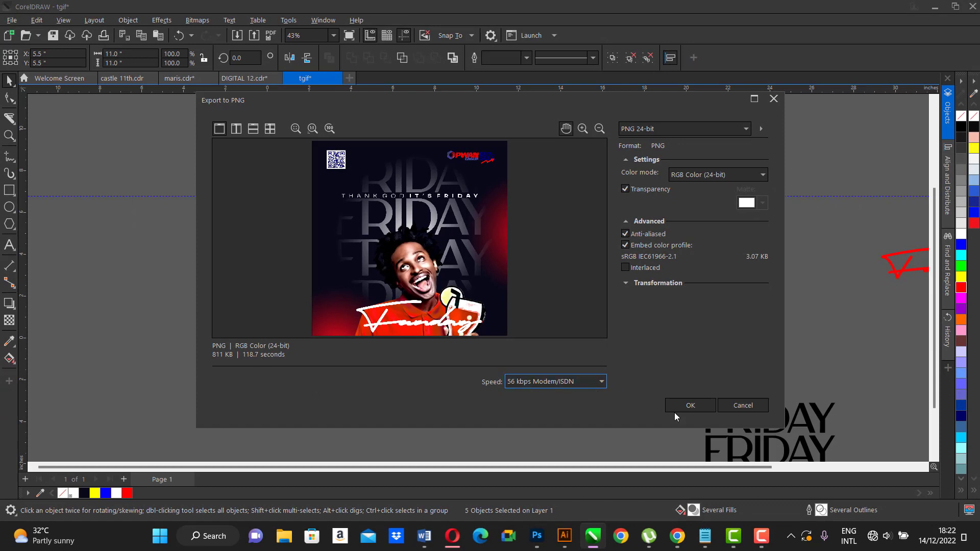
pyautogui.click(697, 406)
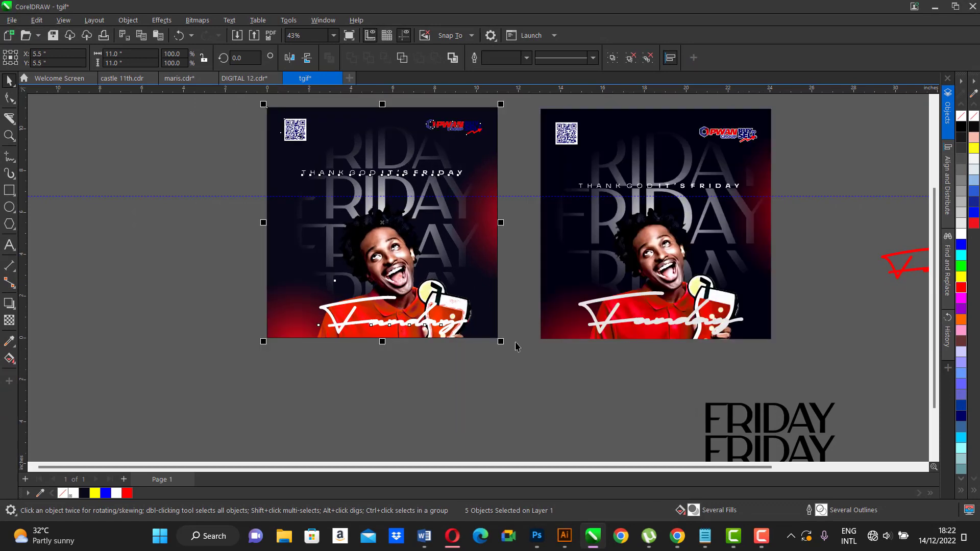
pyautogui.click(513, 357)
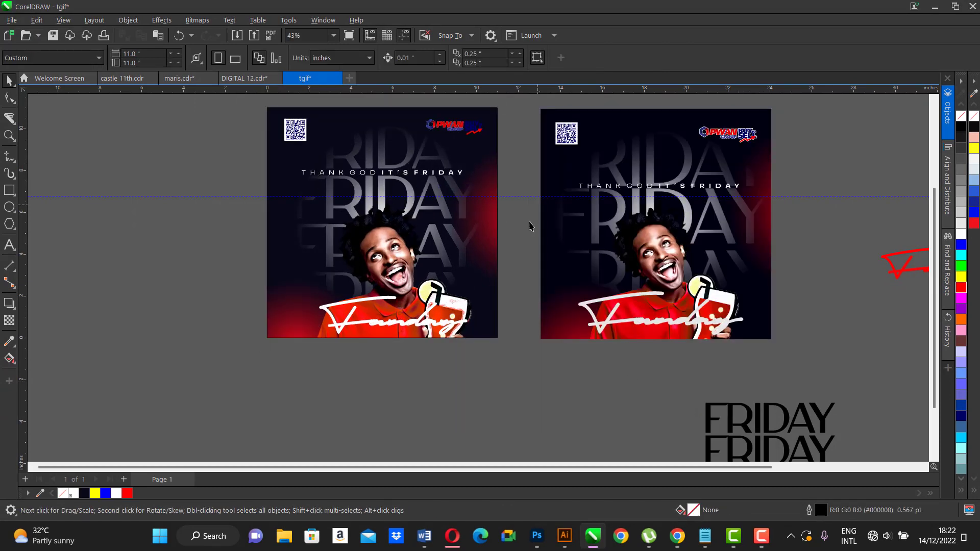